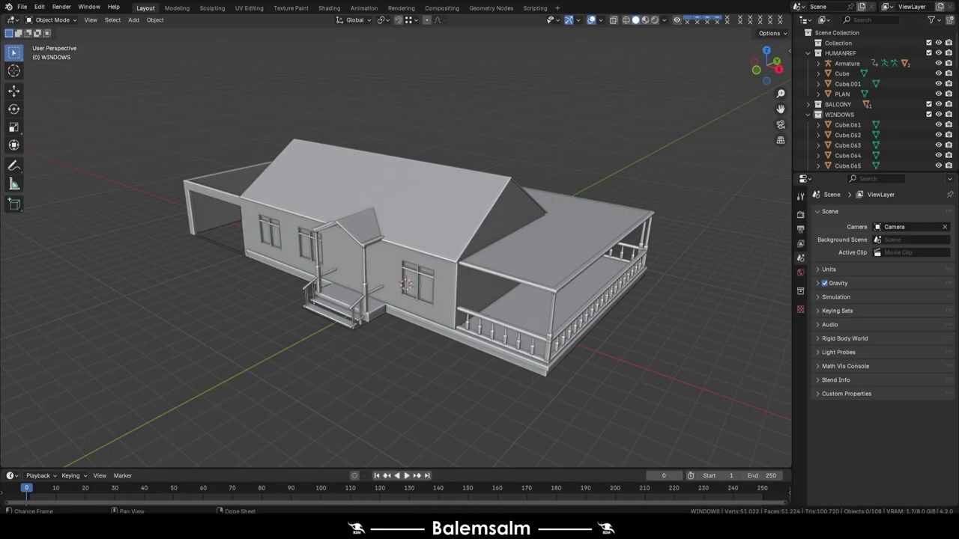
# - Add a new cube to the house scene
pyautogui.moveTo(479, 209); pyautogui.dragTo(454, 212, button='middle')
pyautogui.hotkey('shift', 'a')
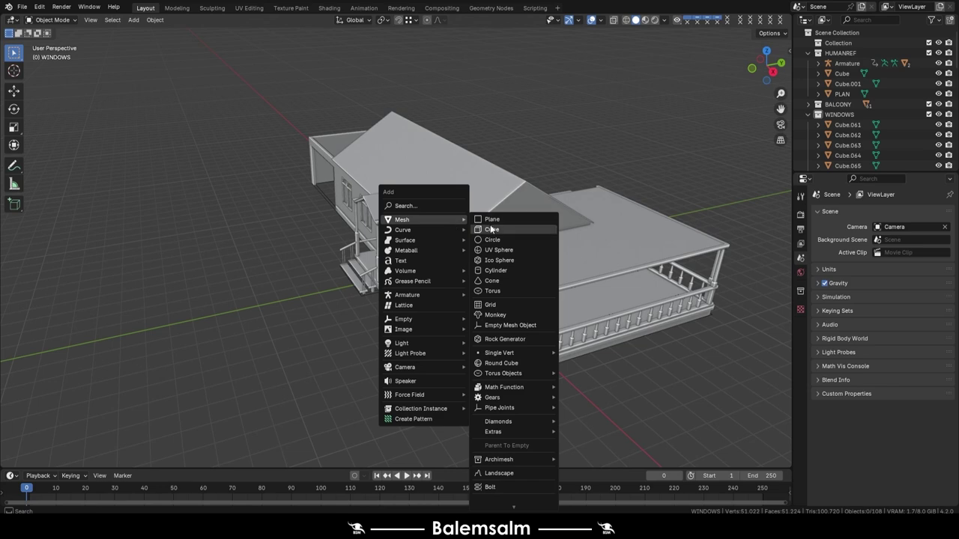
pyautogui.click(495, 230)
# - Move the cube along Y, then drop it down onto the porch roof
pyautogui.press('g')
pyautogui.press('y')
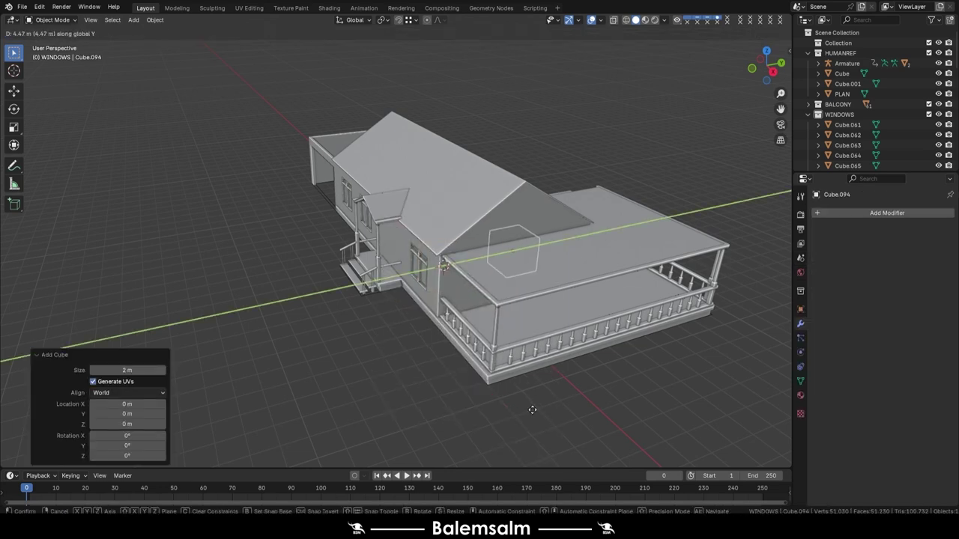
pyautogui.click(532, 410)
pyautogui.press('g')
pyautogui.press('z')
pyautogui.click(496, 303)
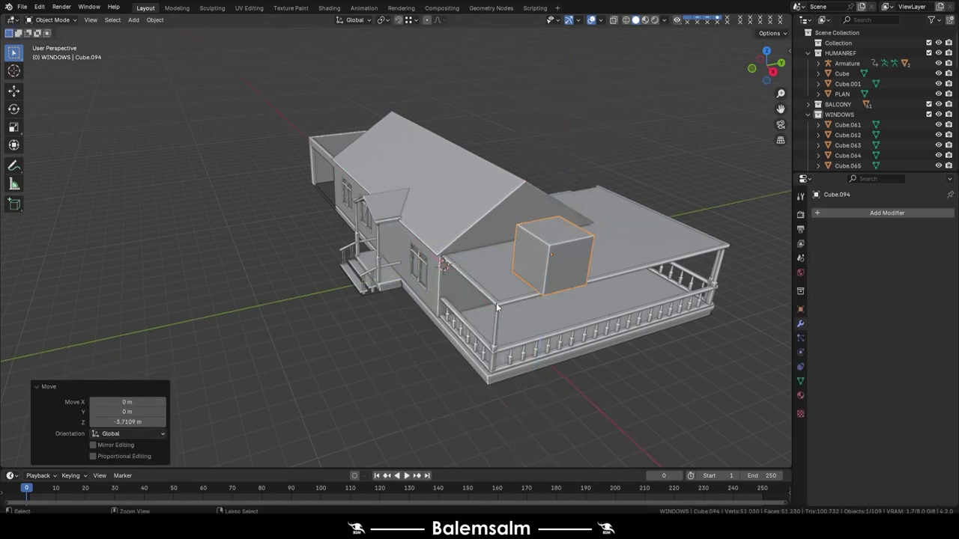
pyautogui.scroll(2, 495, 303)
pyautogui.scroll(2, 496, 303)
# - Shift the cube along Y and X over the porch roof
pyautogui.press('g')
pyautogui.press('x')
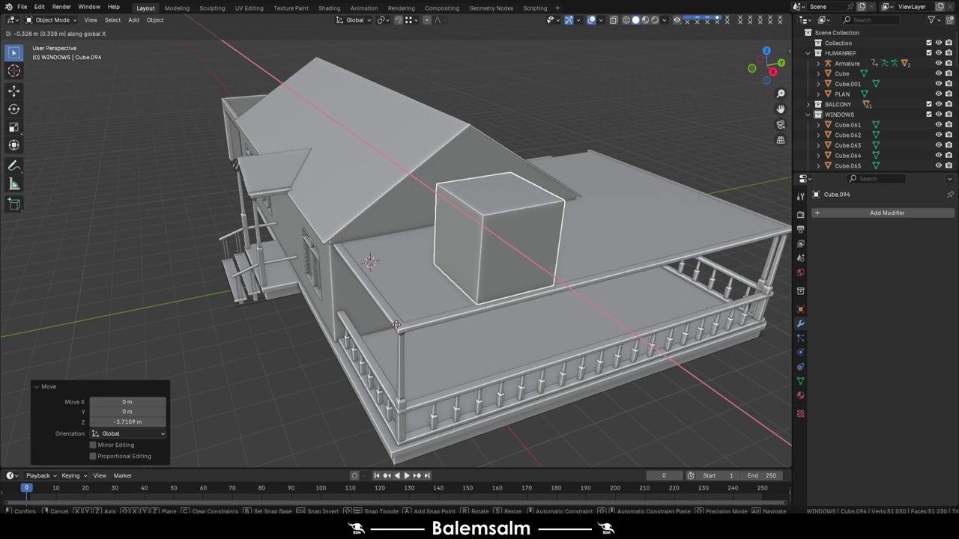
pyautogui.press('y')
pyautogui.click(372, 260)
pyautogui.scroll(5, 372, 260)
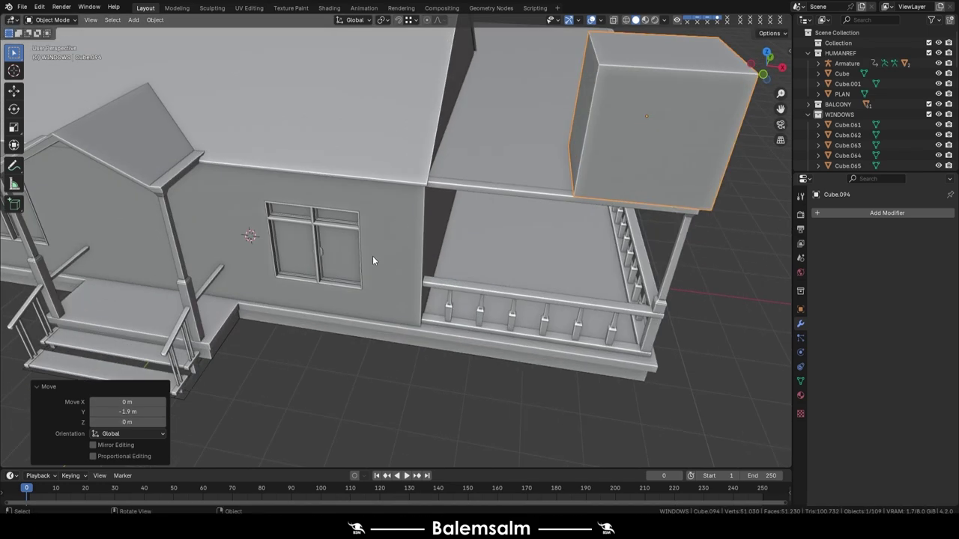
pyautogui.press('x')
pyautogui.click(436, 181)
# - Nudge the cube along X snug against the house wall and enter Edit Mode
pyautogui.press('g')
pyautogui.scroll(3, 437, 181)
pyautogui.press('x')
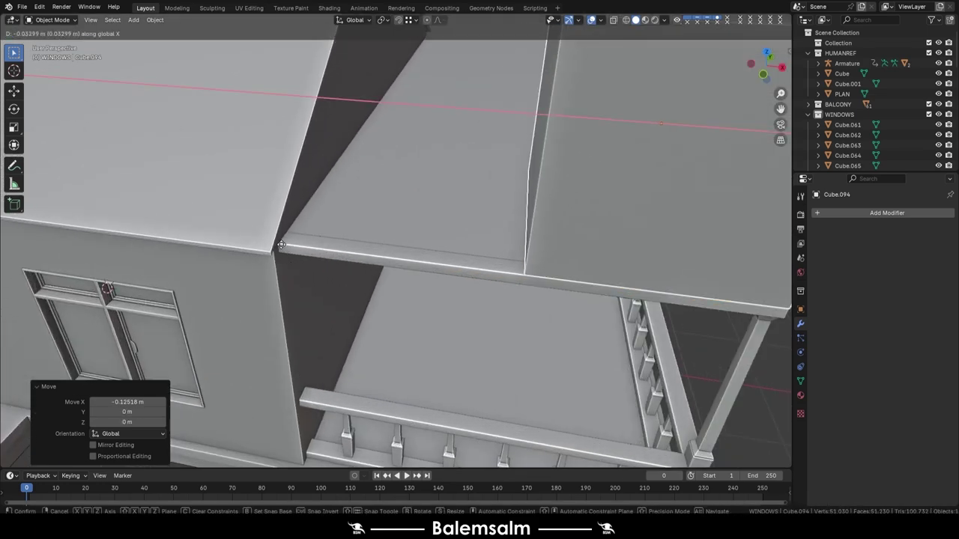
pyautogui.click(281, 245)
pyautogui.scroll(-6, 281, 245)
pyautogui.moveTo(456, 246); pyautogui.dragTo(418, 197, button='middle')
pyautogui.press('Tab')
# - Extrude the cube's front face into a box reaching the porch's far end
pyautogui.press('3')
pyautogui.click(417, 197)
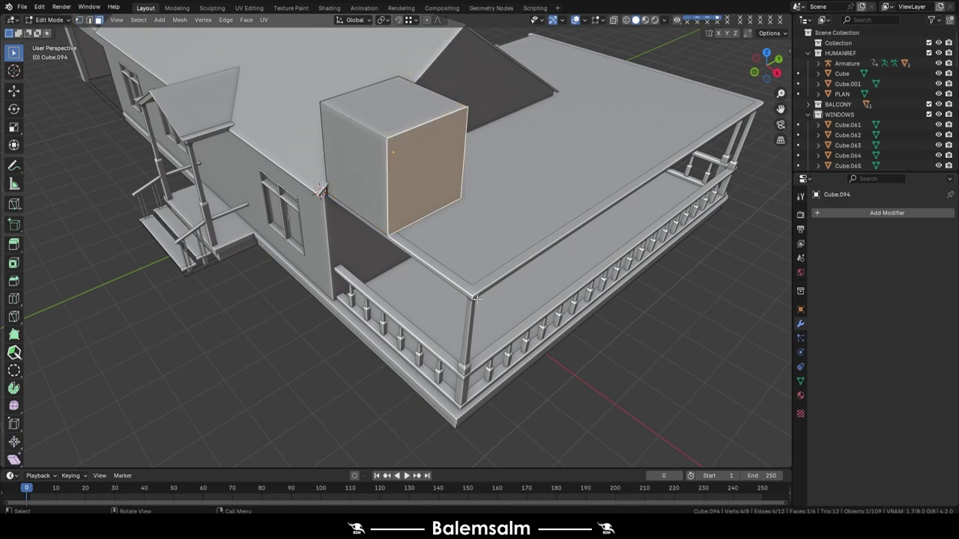
pyautogui.press('e')
pyautogui.click(554, 292)
pyautogui.moveTo(554, 292); pyautogui.dragTo(443, 233, button='middle')
pyautogui.scroll(3, 444, 233)
pyautogui.moveTo(623, 225)
pyautogui.keyDown('shift'); pyautogui.mouseDown(button='middle')
pyautogui.moveTo(627, 263)
pyautogui.moveTo(430, 294)
pyautogui.mouseUp(button='middle'); pyautogui.keyUp('shift')
pyautogui.press('g')
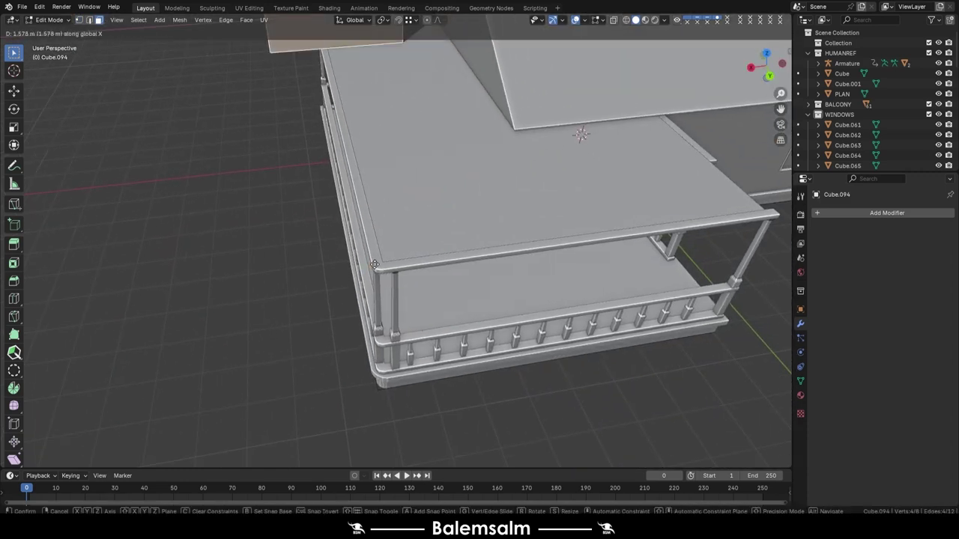
pyautogui.click(380, 271)
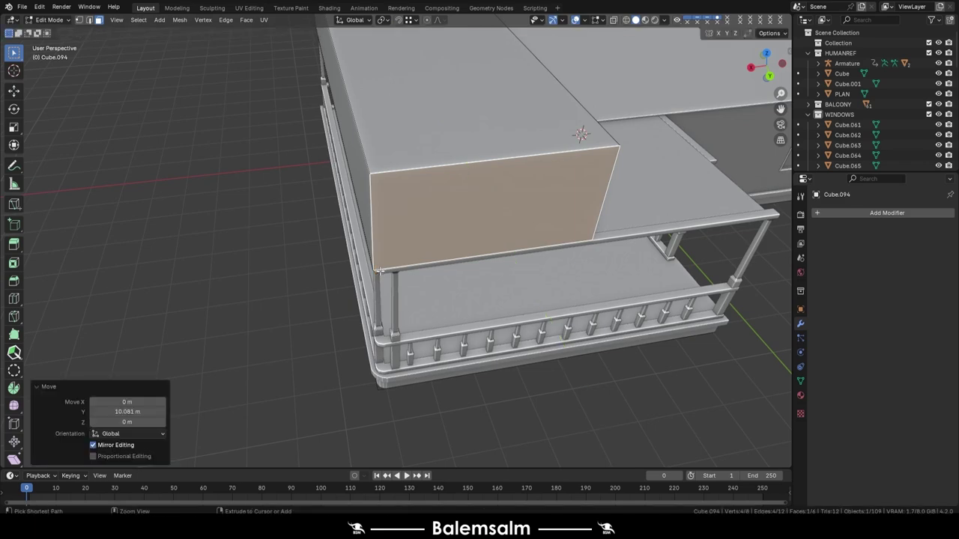
pyautogui.moveTo(379, 271); pyautogui.dragTo(350, 264, button='middle')
pyautogui.scroll(3, 350, 263)
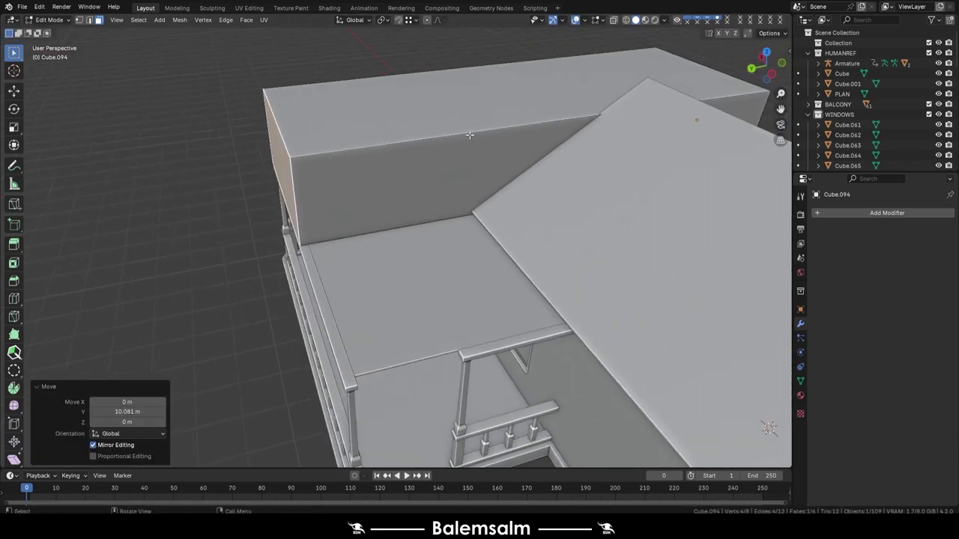
# - Add a loop cut and extrude the left end face out over the porch corner
pyautogui.hotkey('ctrl', 'r')
pyautogui.click(469, 135)
pyautogui.click(467, 211)
pyautogui.press('3')
pyautogui.click(428, 242)
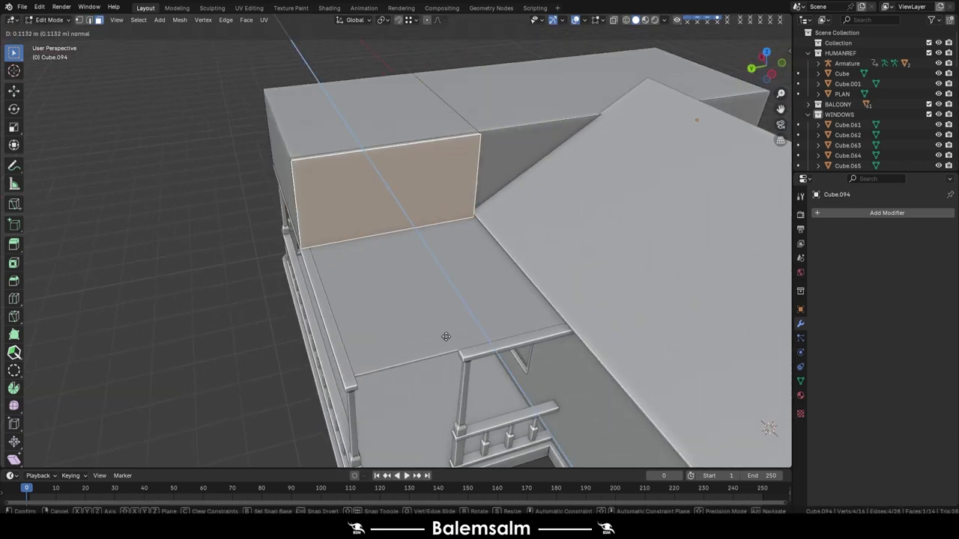
pyautogui.press('e')
pyautogui.click(470, 361)
pyautogui.press('g')
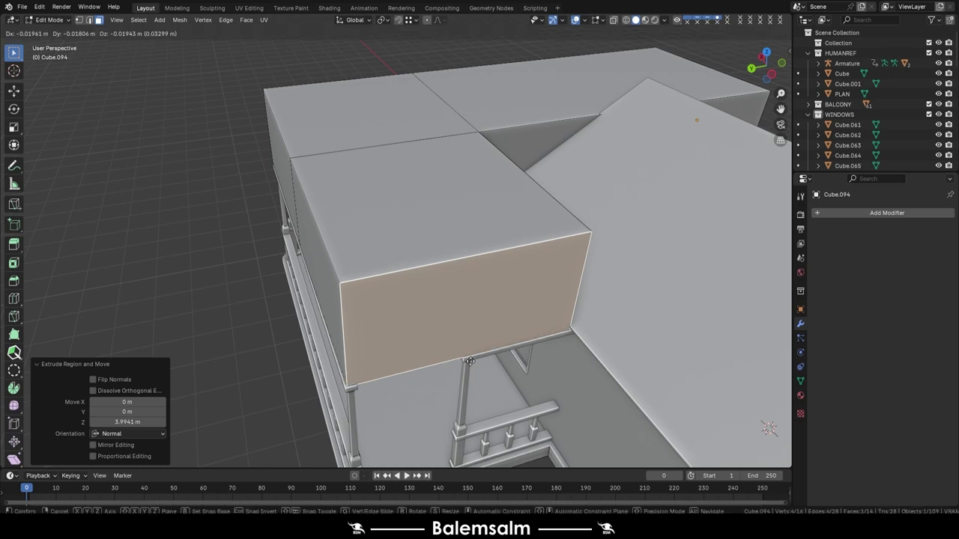
pyautogui.press('y')
pyautogui.press('x')
pyautogui.click(457, 294)
# - Lower the two top faces along Z to flatten the box into a slab
pyautogui.moveTo(457, 294); pyautogui.dragTo(442, 225, button='middle')
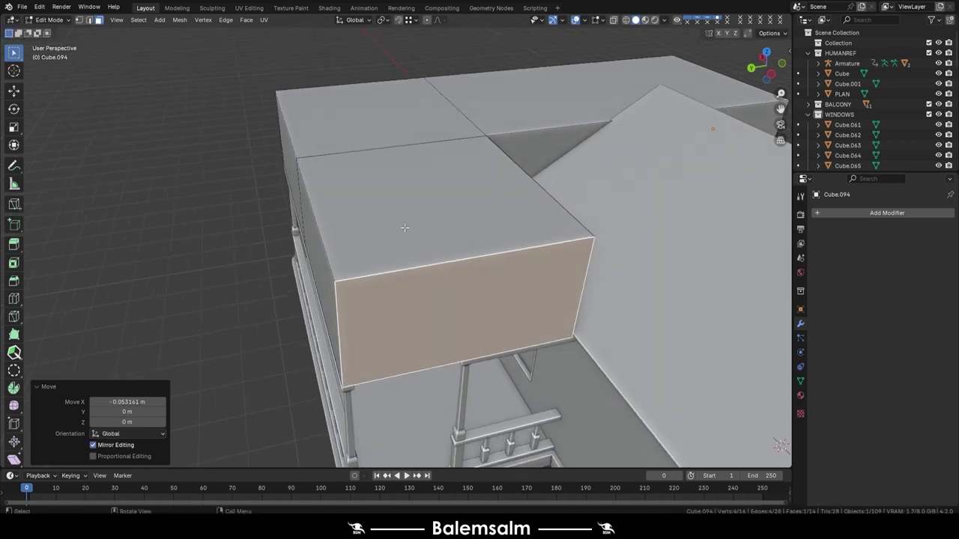
pyautogui.click(442, 225)
pyautogui.keyDown('shift'); pyautogui.click(584, 113); pyautogui.keyUp('shift')
pyautogui.press('g')
pyautogui.moveTo(584, 112)
pyautogui.mouseDown(button='middle')
pyautogui.moveTo(591, 257)
pyautogui.moveTo(525, 269)
pyautogui.mouseUp(button='middle')
pyautogui.press('z')
pyautogui.click(591, 285)
pyautogui.scroll(3, 525, 270)
pyautogui.press('g')
pyautogui.press('z')
pyautogui.click(513, 266)
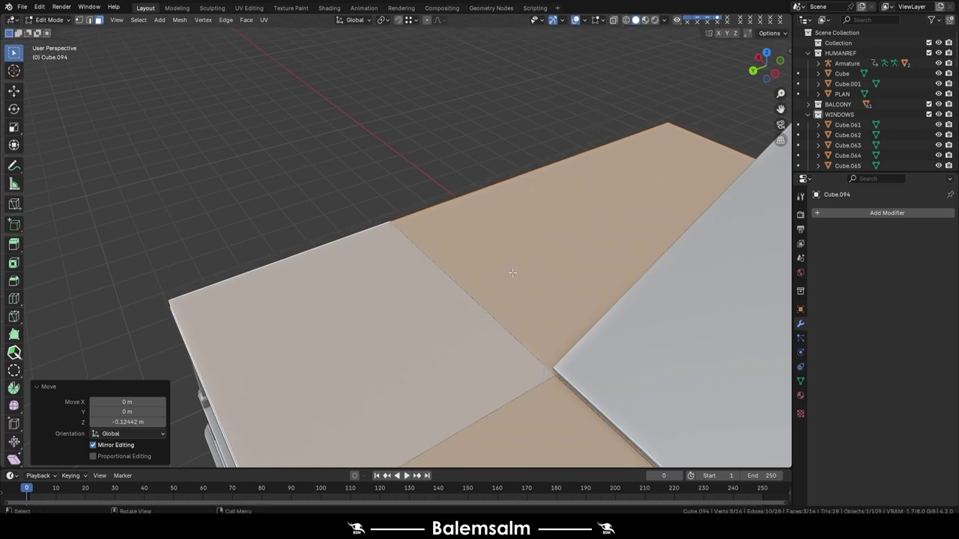
# - Raise the top faces slightly along Z and start a new edge loop cut
pyautogui.press('g')
pyautogui.click(552, 372)
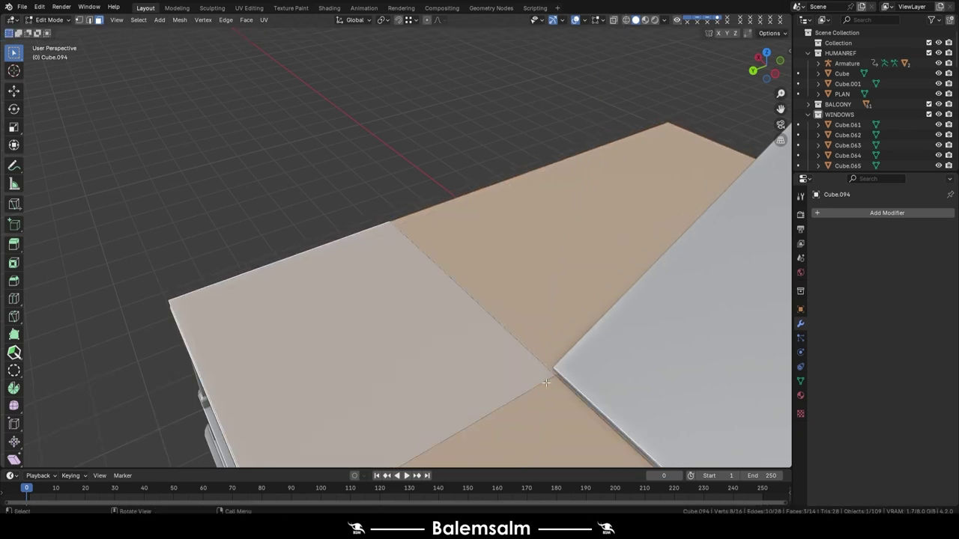
pyautogui.hotkey('alt', 'a')
pyautogui.hotkey('ctrl', 'z')
pyautogui.press('g')
pyautogui.press('z')
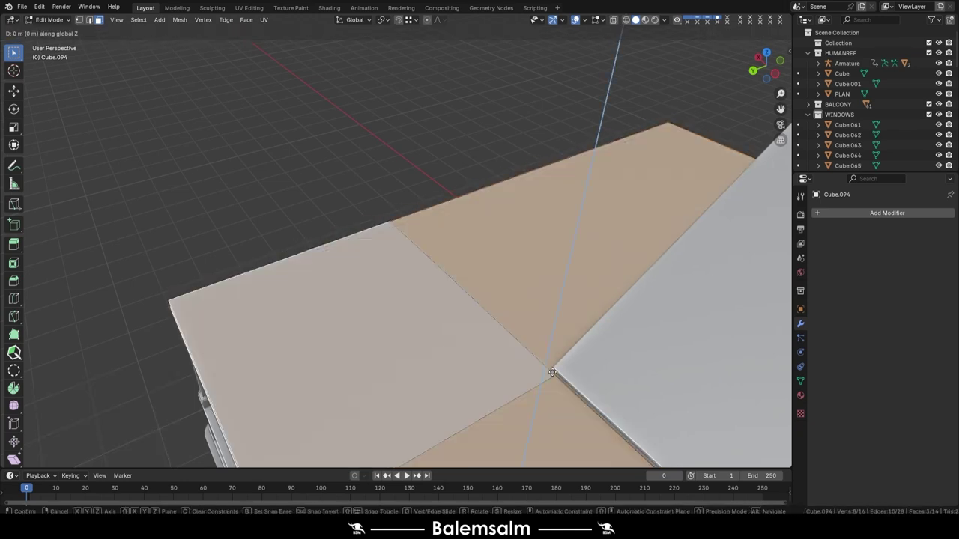
pyautogui.click(552, 368)
pyautogui.moveTo(552, 368); pyautogui.dragTo(587, 334, button='middle')
pyautogui.scroll(3, 587, 334)
pyautogui.scroll(-3, 587, 334)
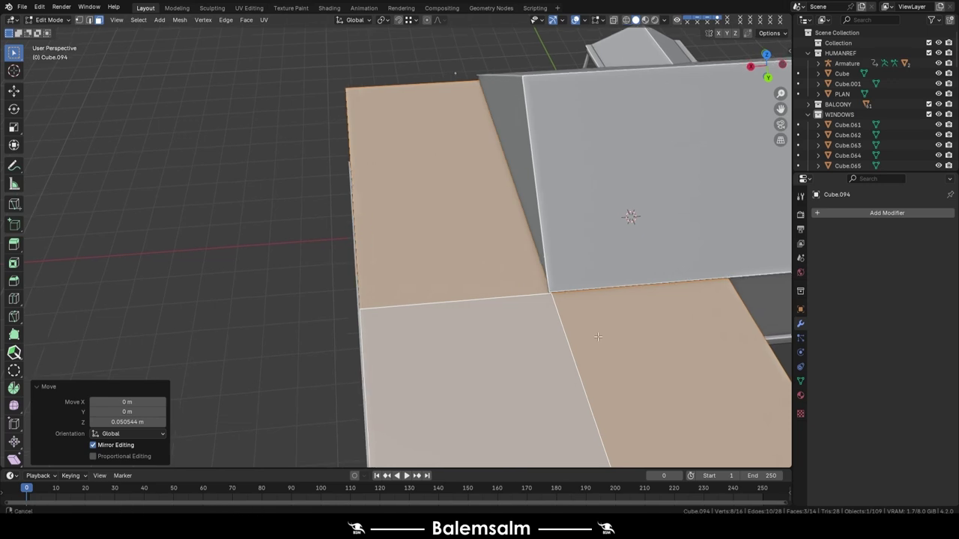
pyautogui.hotkey('ctrl', 'r')
pyautogui.click(443, 256)
# - Centre the new loop on the slab and raise its edges along Z into a ridge
pyautogui.rightClick(443, 256)
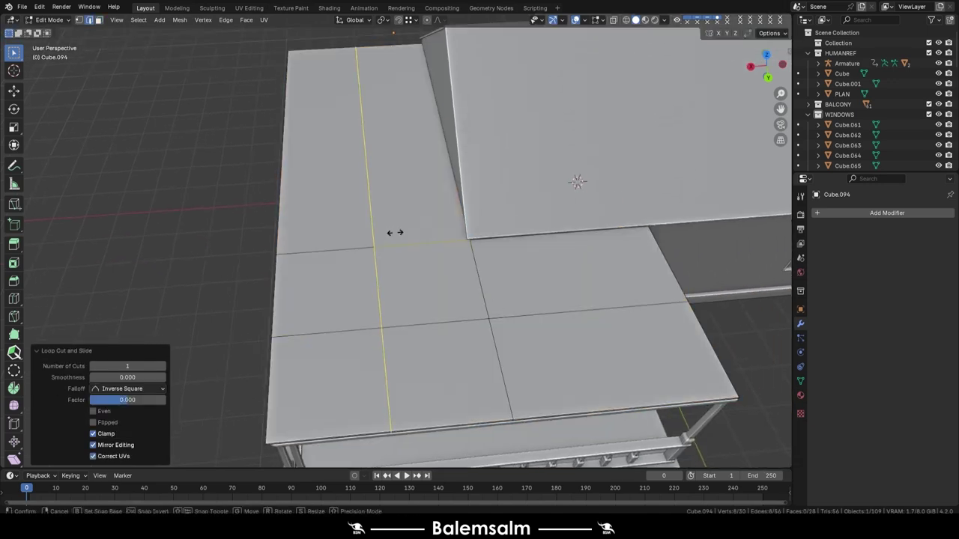
pyautogui.click(561, 316)
pyautogui.keyDown('ctrl'); pyautogui.click(404, 324); pyautogui.keyUp('ctrl')
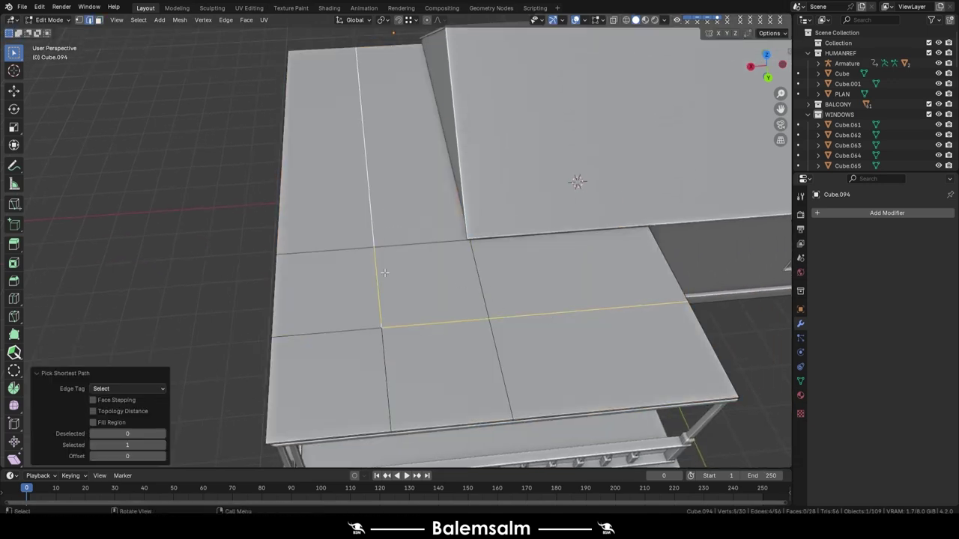
pyautogui.moveTo(383, 273); pyautogui.dragTo(420, 219, button='middle')
pyautogui.scroll(-3, 420, 219)
pyautogui.press('g')
pyautogui.press('z')
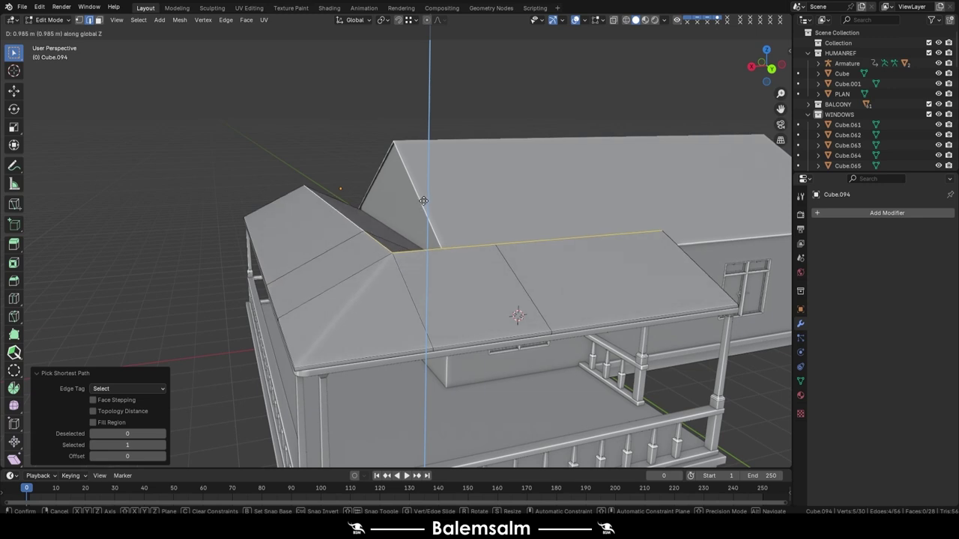
pyautogui.click(427, 194)
# - Select the ridge's end vertex and inspect the roof junction around the house
pyautogui.click(389, 246)
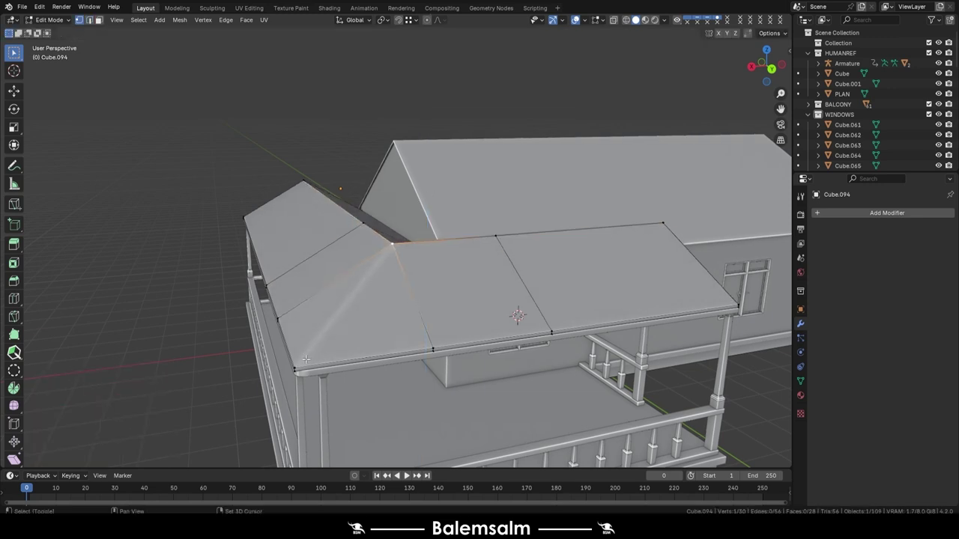
pyautogui.scroll(4, 387, 278)
pyautogui.moveTo(387, 278); pyautogui.dragTo(254, 275, button='middle')
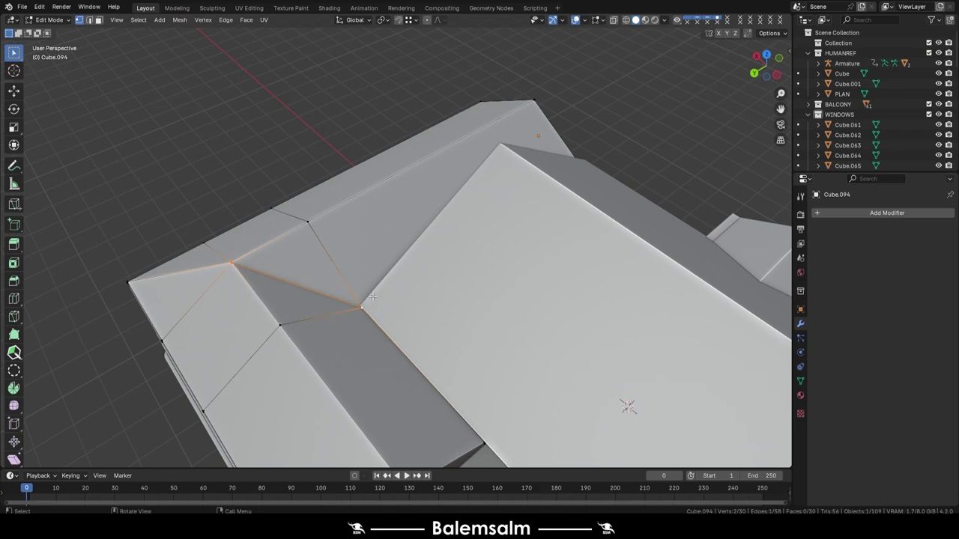
pyautogui.scroll(-3, 373, 297)
pyautogui.press('Tab')
pyautogui.moveTo(435, 225)
pyautogui.mouseDown(button='middle')
pyautogui.moveTo(387, 325)
pyautogui.moveTo(472, 338)
pyautogui.moveTo(375, 357)
pyautogui.moveTo(363, 305)
pyautogui.moveTo(322, 280)
pyautogui.moveTo(378, 298)
pyautogui.moveTo(292, 257)
pyautogui.mouseUp(button='middle')
pyautogui.scroll(3, 305, 262)
# - Shift the ridge edge along Y to meet the house roof, then exit Edit Mode
pyautogui.press('Tab')
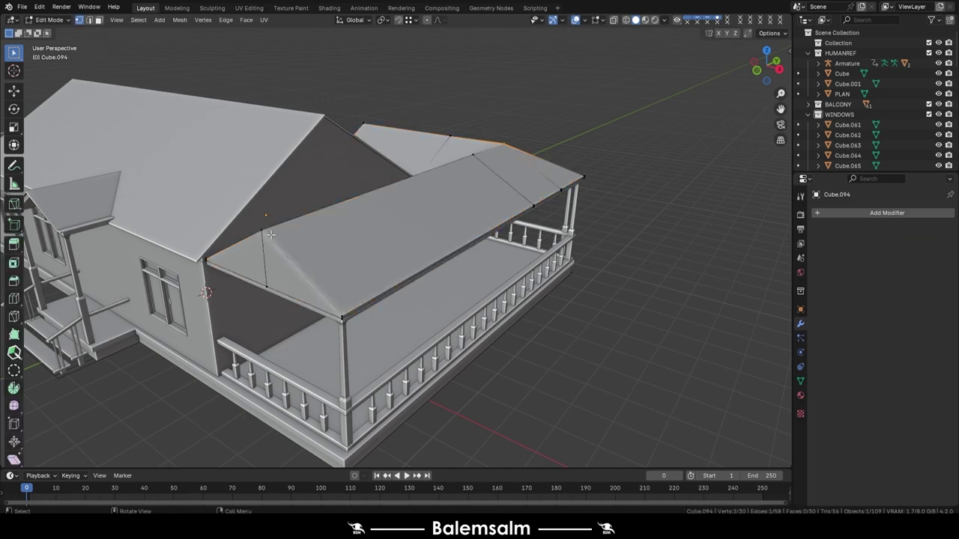
pyautogui.press('2')
pyautogui.press('g')
pyautogui.press('y')
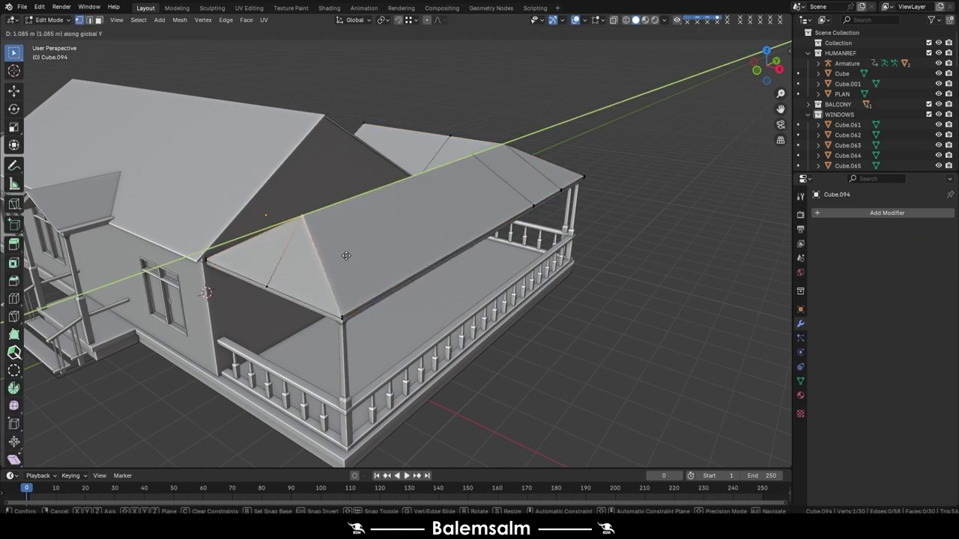
pyautogui.click(346, 255)
pyautogui.moveTo(368, 204); pyautogui.dragTo(419, 223, button='middle')
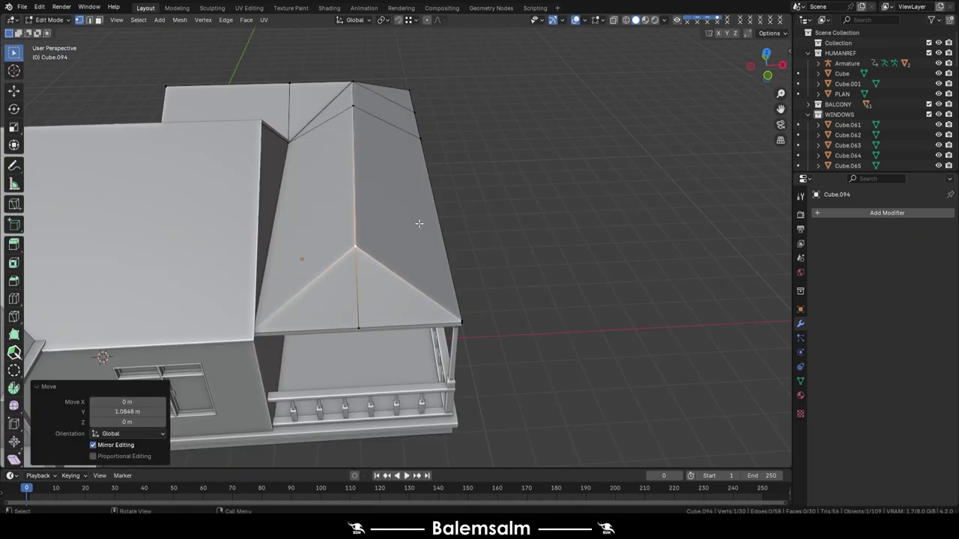
pyautogui.hotkey('alt', 'a')
pyautogui.press('Tab')
# - Add another centred loop cut across the porch roof
pyautogui.moveTo(512, 268)
pyautogui.mouseDown(button='middle')
pyautogui.moveTo(384, 239)
pyautogui.moveTo(349, 208)
pyautogui.moveTo(331, 209)
pyautogui.mouseUp(button='middle')
pyautogui.press('Tab')
pyautogui.scroll(3, 332, 210)
pyautogui.scroll(2, 363, 330)
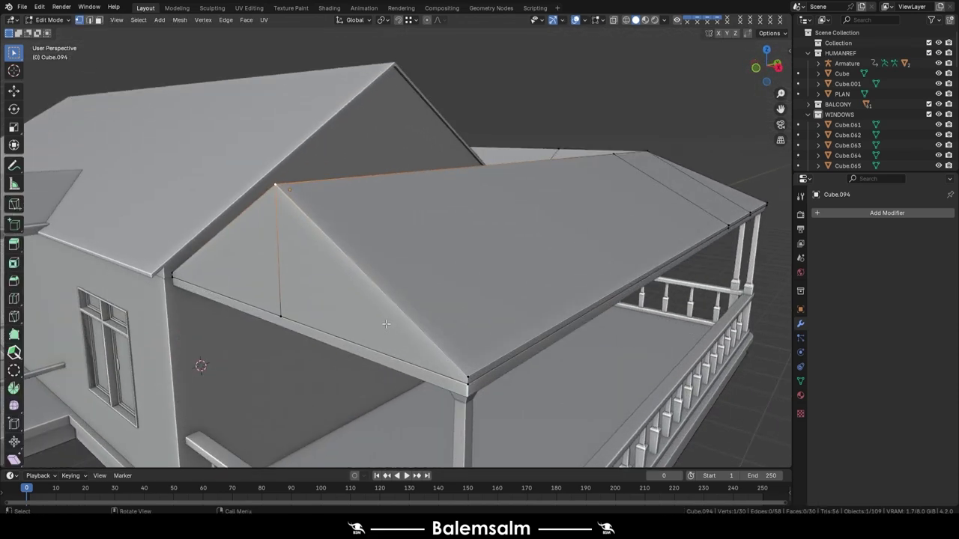
pyautogui.scroll(2, 363, 330)
pyautogui.hotkey('ctrl', 'r')
pyautogui.click(363, 330)
pyautogui.rightClick(363, 331)
pyautogui.moveTo(362, 330)
pyautogui.mouseDown(button='middle')
pyautogui.moveTo(237, 228)
pyautogui.moveTo(315, 272)
pyautogui.mouseUp(button='middle')
pyautogui.scroll(-4, 237, 228)
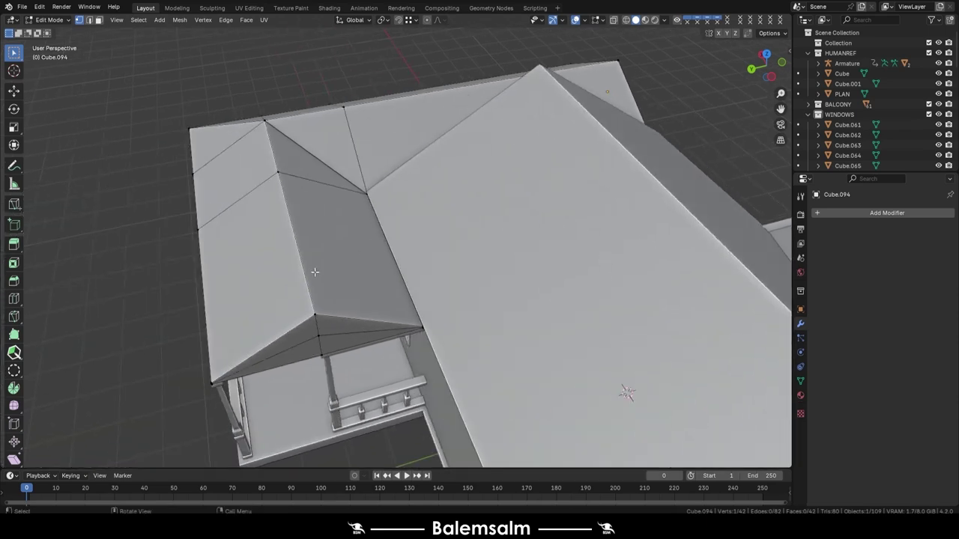
pyautogui.scroll(5, 314, 340)
# - Adjust a vertex at the roof peak and check hidden edges in X-ray view
pyautogui.moveTo(314, 340); pyautogui.dragTo(444, 311, button='middle')
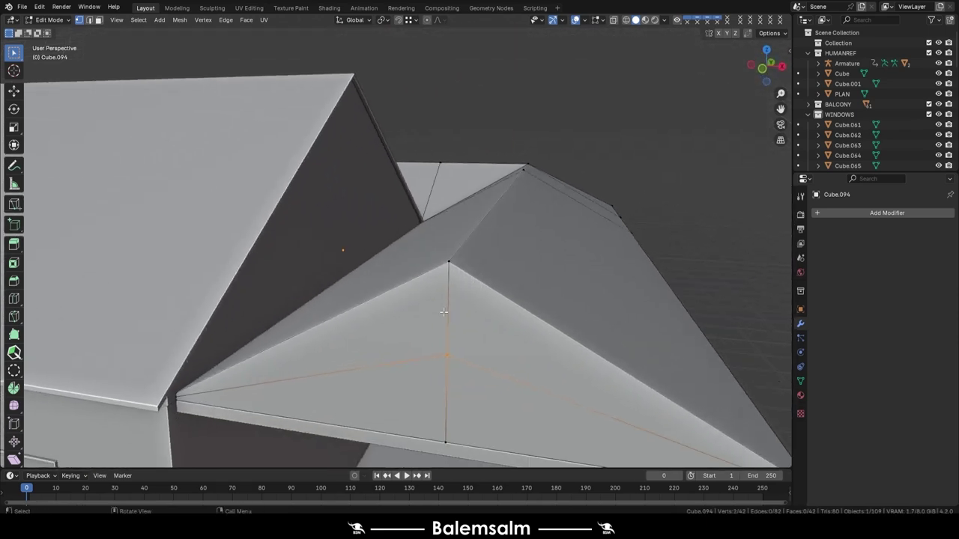
pyautogui.click(521, 307)
pyautogui.moveTo(545, 312)
pyautogui.mouseDown(button='middle')
pyautogui.moveTo(392, 217)
pyautogui.moveTo(656, 395)
pyautogui.mouseUp(button='middle')
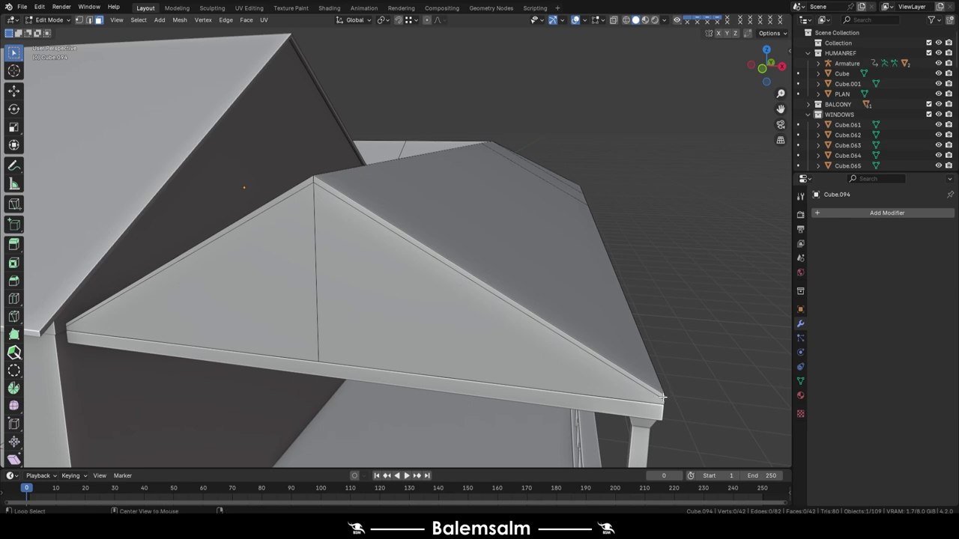
pyautogui.scroll(-3, 664, 397)
pyautogui.moveTo(576, 336); pyautogui.dragTo(545, 341, button='middle')
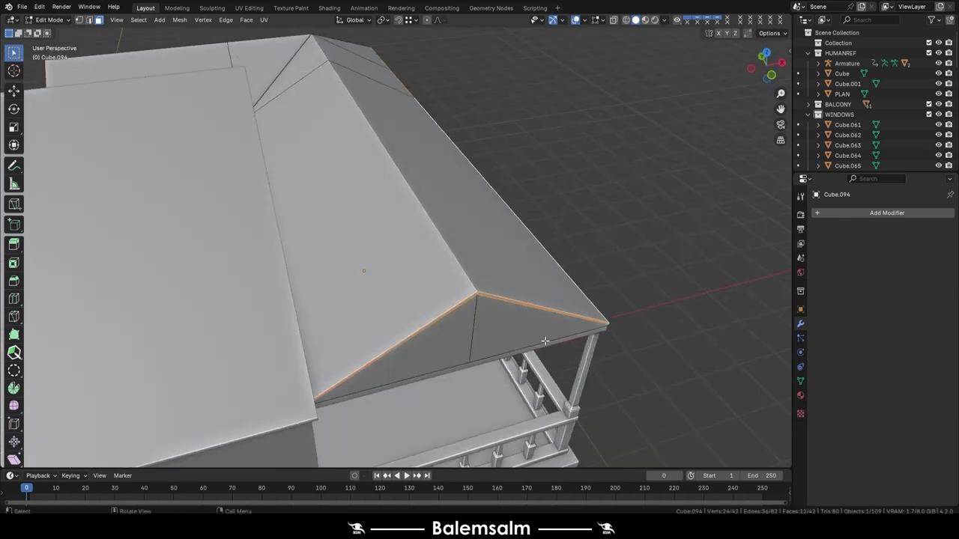
pyautogui.hotkey('alt', 'z')
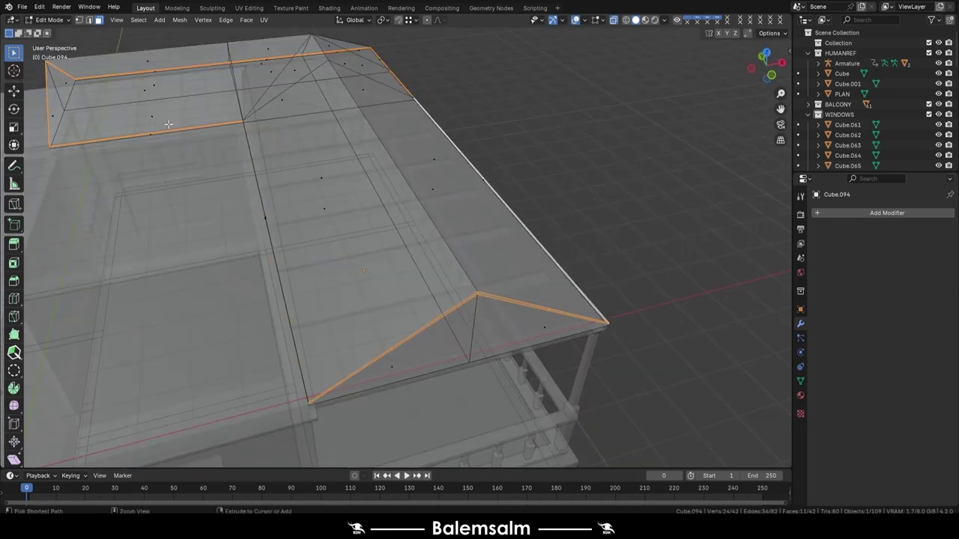
pyautogui.hotkey('alt', 'z')
pyautogui.moveTo(227, 204)
pyautogui.mouseDown(button='middle')
pyautogui.moveTo(464, 307)
pyautogui.moveTo(495, 375)
pyautogui.mouseUp(button='middle')
# - Extrude the gable edges into 0.0687 m trim strips along both roof slopes
pyautogui.press('e')
pyautogui.click(462, 289)
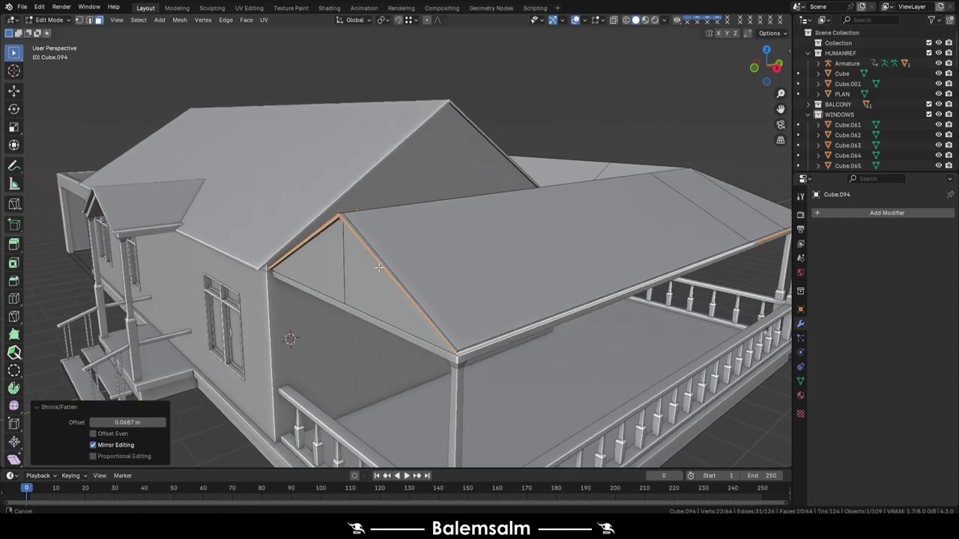
pyautogui.scroll(3, 494, 375)
pyautogui.keyDown('ctrl'); pyautogui.moveTo(323, 105); pyautogui.dragTo(323, 195, button='middle'); pyautogui.keyUp('ctrl')
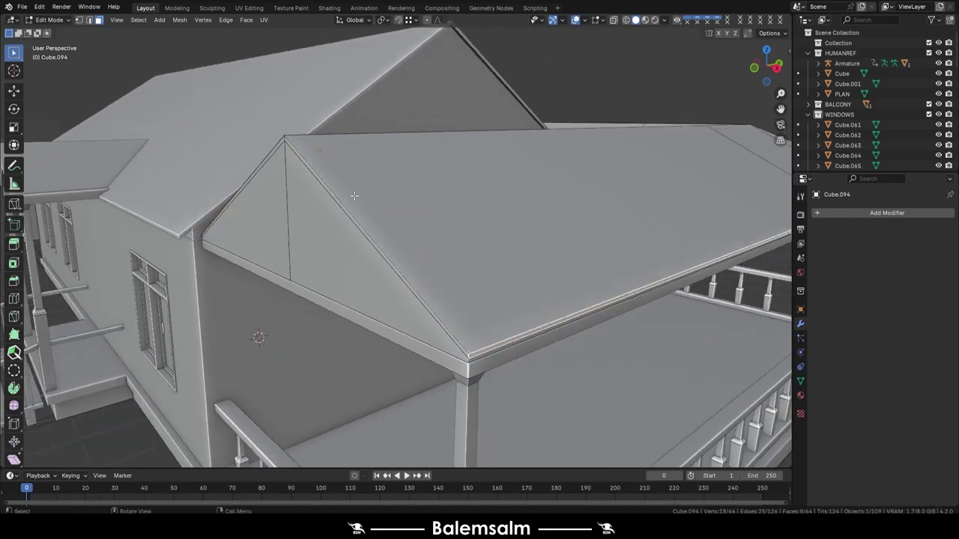
pyautogui.moveTo(375, 224)
pyautogui.mouseDown(button='middle')
pyautogui.moveTo(454, 277)
pyautogui.moveTo(548, 246)
pyautogui.mouseUp(button='middle')
pyautogui.scroll(4, 457, 272)
pyautogui.scroll(5, 453, 277)
pyautogui.keyDown('alt'); pyautogui.keyDown('shift'); pyautogui.click(549, 246); pyautogui.keyUp('shift'); pyautogui.keyUp('alt')
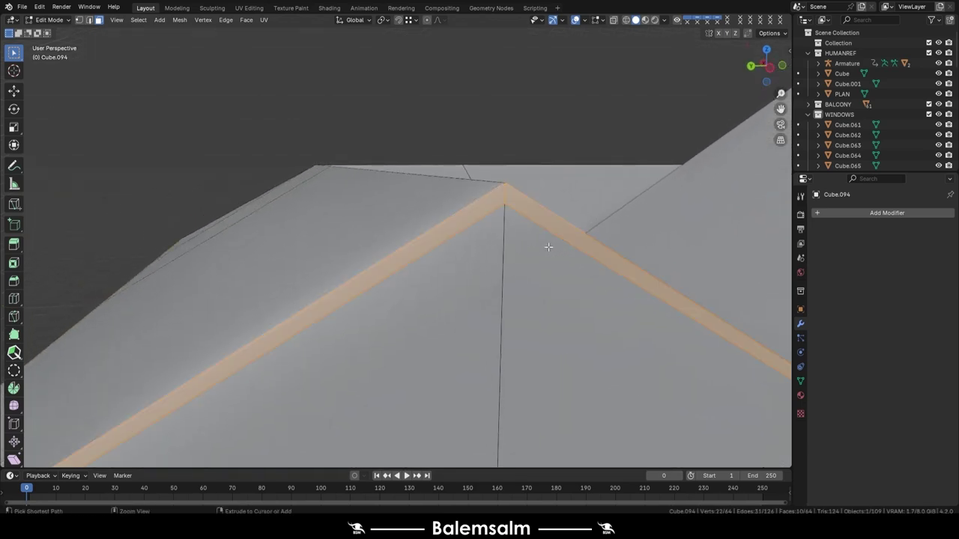
pyautogui.hotkey('ctrl', 'z')
pyautogui.scroll(-4, 542, 229)
pyautogui.hotkey('alt', 'z')
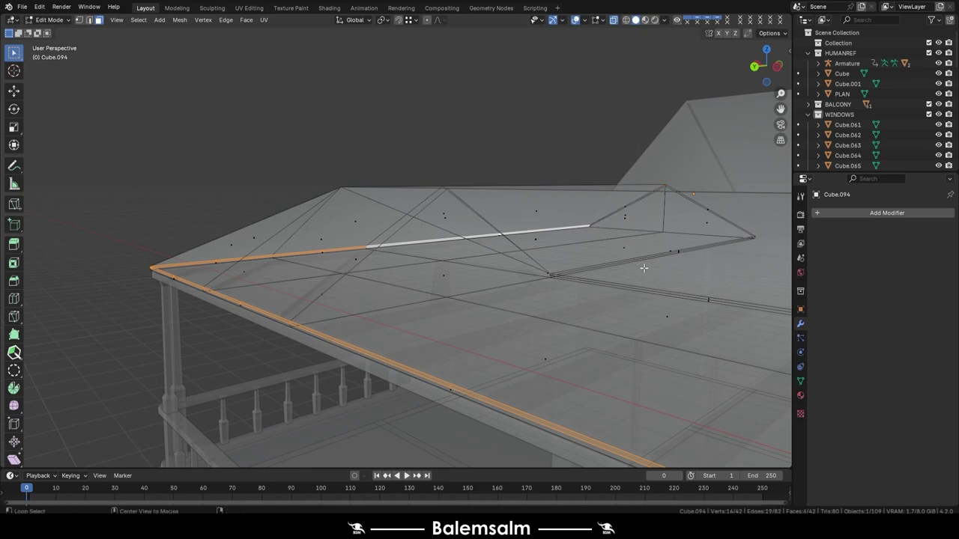
# - Extrude the porch roof's eave edges into trim 0.0524 m thick
pyautogui.hotkey('alt', 'z')
pyautogui.moveTo(644, 268); pyautogui.dragTo(509, 358, button='middle')
pyautogui.press('e')
pyautogui.rightClick(510, 358)
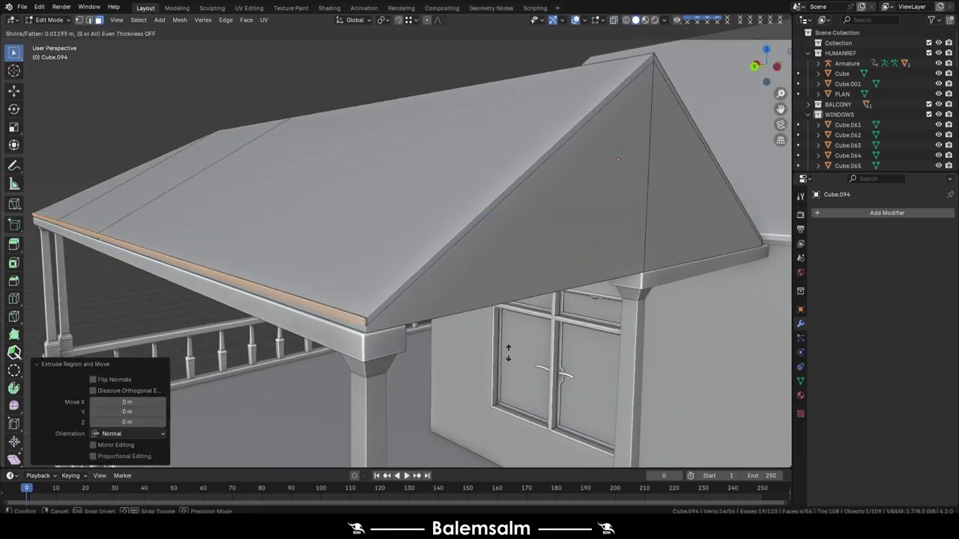
pyautogui.click(504, 339)
# - In Right Orthographic view, lower the eave trim along Z
pyautogui.press('`')
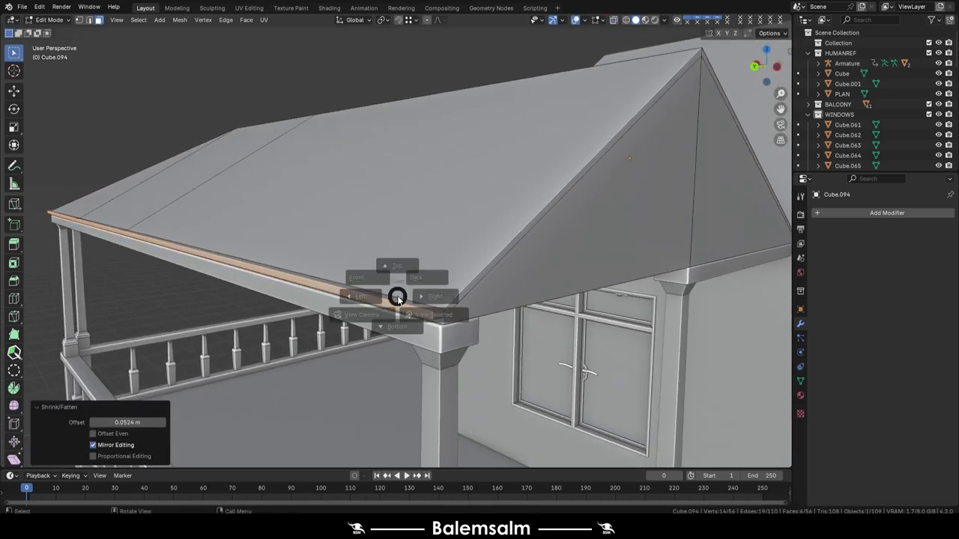
pyautogui.click(325, 257)
pyautogui.press('`')
pyautogui.click(419, 275)
pyautogui.scroll(1, 420, 302)
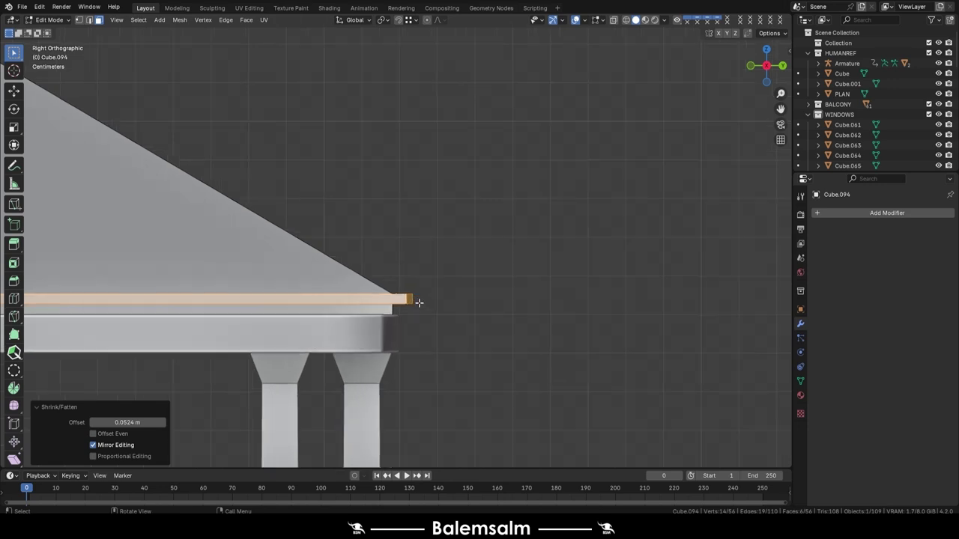
pyautogui.scroll(2, 420, 306)
pyautogui.press('g')
pyautogui.press('z')
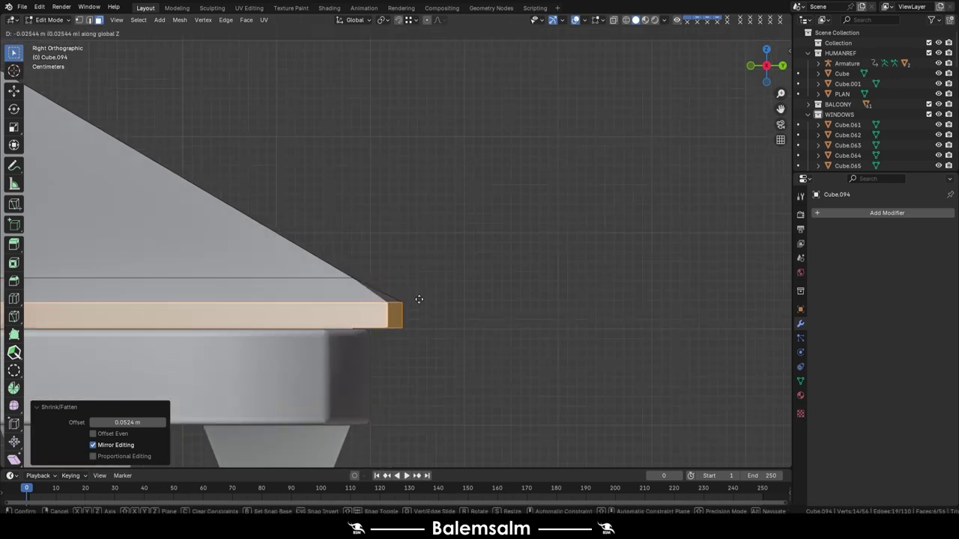
pyautogui.click(419, 313)
# - Push the edge path along the gable slope outward along its normal
pyautogui.press('Tab')
pyautogui.scroll(-3, 445, 295)
pyautogui.moveTo(445, 295)
pyautogui.mouseDown(button='middle')
pyautogui.moveTo(354, 330)
pyautogui.moveTo(482, 272)
pyautogui.moveTo(337, 280)
pyautogui.moveTo(250, 347)
pyautogui.moveTo(463, 88)
pyautogui.moveTo(369, 247)
pyautogui.moveTo(414, 344)
pyautogui.mouseUp(button='middle')
pyautogui.press('Tab')
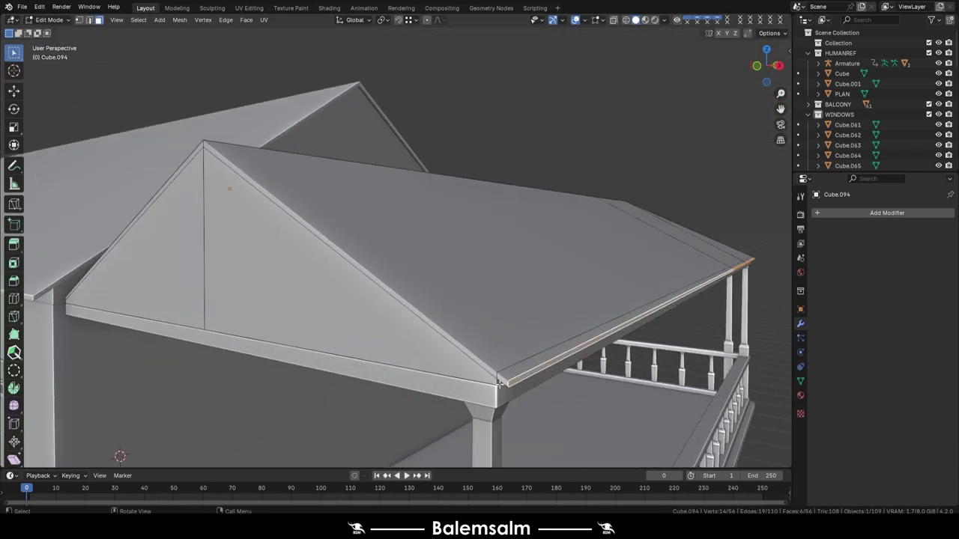
pyautogui.keyDown('ctrl'); pyautogui.click(74, 291); pyautogui.keyUp('ctrl')
pyautogui.hotkey('ctrl', 'z')
pyautogui.keyDown('ctrl'); pyautogui.click(74, 289); pyautogui.keyUp('ctrl')
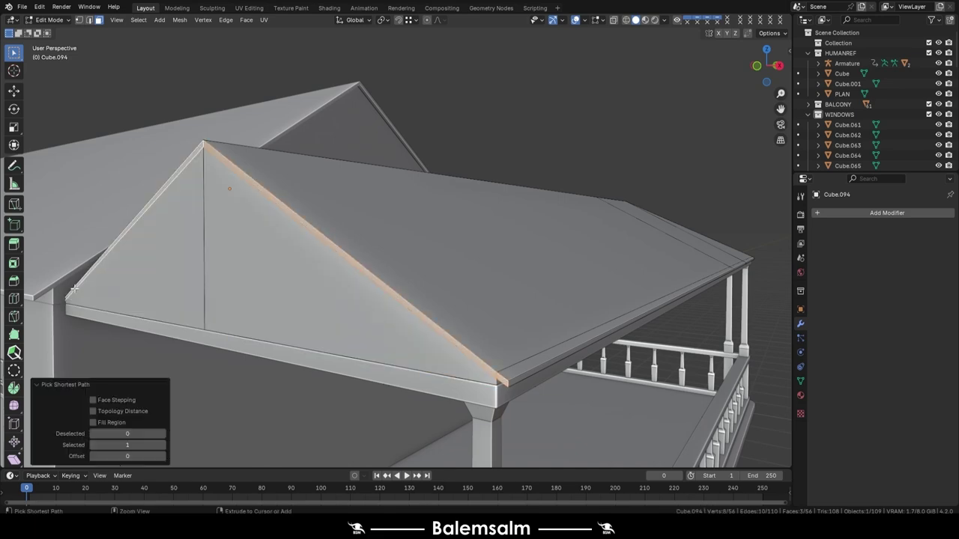
pyautogui.moveTo(209, 288); pyautogui.dragTo(171, 318, button='middle')
pyautogui.press('g')
pyautogui.press('z')
pyautogui.press('z')
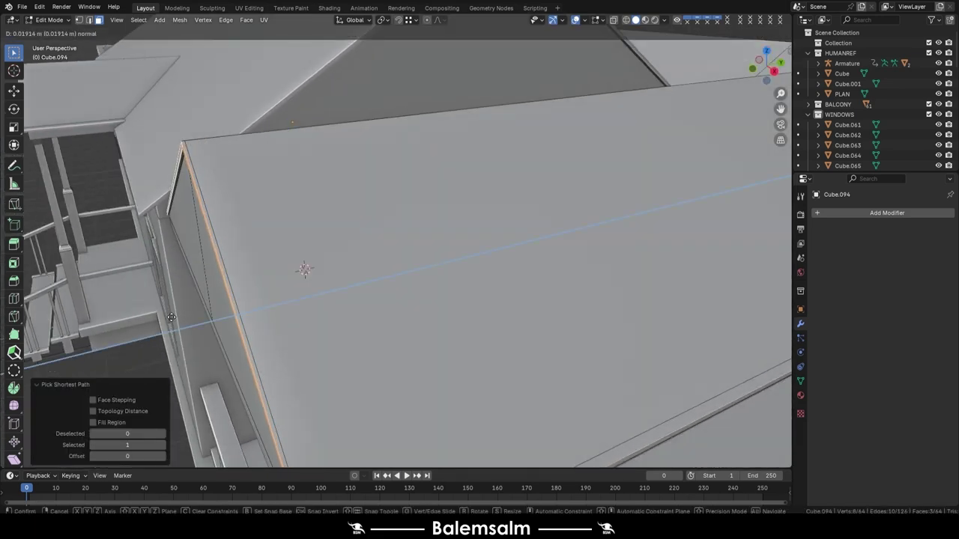
pyautogui.click(167, 317)
pyautogui.scroll(-6, 167, 318)
pyautogui.scroll(-2, 167, 317)
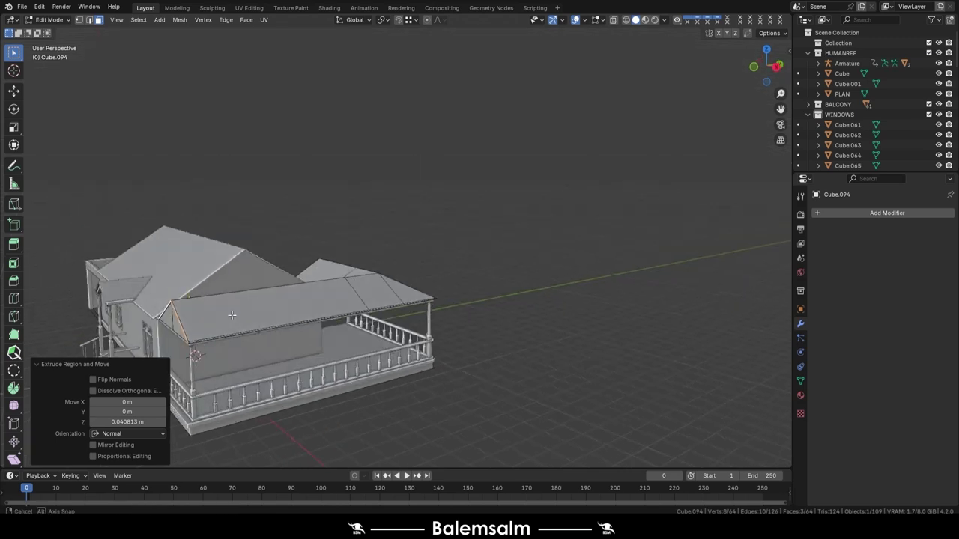
pyautogui.press('Tab')
# - Offset the edge at the roof junction outward along its normal
pyautogui.moveTo(187, 315); pyautogui.dragTo(247, 302, button='middle')
pyautogui.scroll(4, 144, 367)
pyautogui.scroll(-5, 144, 367)
pyautogui.press('Tab')
pyautogui.scroll(5, 418, 269)
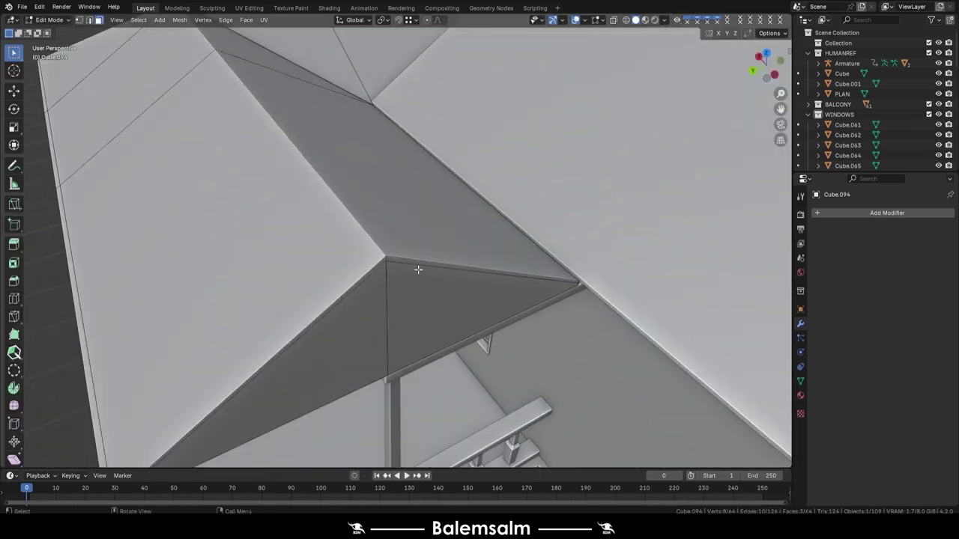
pyautogui.keyDown('ctrl'); pyautogui.click(386, 261); pyautogui.keyUp('ctrl')
pyautogui.moveTo(387, 262); pyautogui.dragTo(484, 154, button='middle')
pyautogui.press('g')
pyautogui.press('z')
pyautogui.press('z')
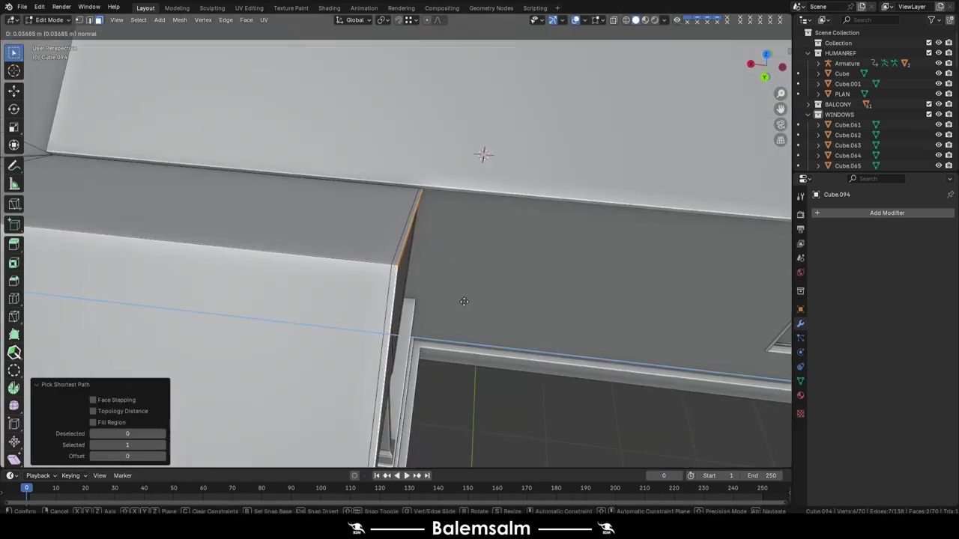
pyautogui.click(469, 301)
pyautogui.scroll(-5, 470, 301)
pyautogui.moveTo(469, 302)
pyautogui.mouseDown(button='middle')
pyautogui.moveTo(405, 162)
pyautogui.moveTo(413, 254)
pyautogui.mouseUp(button='middle')
pyautogui.press('Tab')
# - Save the file as 2024.08.16.Buildingv3.blend
pyautogui.scroll(2, 413, 254)
pyautogui.hotkey('ctrl', 's')
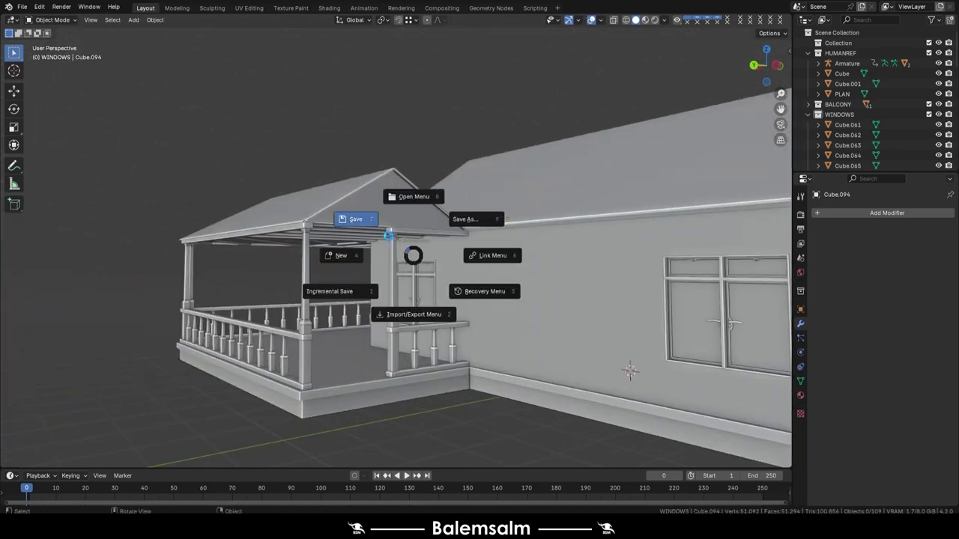
pyautogui.click(388, 236)
pyautogui.moveTo(327, 220)
pyautogui.mouseDown(button='middle')
pyautogui.moveTo(283, 199)
pyautogui.moveTo(331, 178)
pyautogui.moveTo(302, 221)
pyautogui.moveTo(213, 216)
pyautogui.moveTo(254, 213)
pyautogui.moveTo(362, 266)
pyautogui.moveTo(533, 290)
pyautogui.mouseUp(button='middle')
# - Push the edge along the other porch gable slope outward along its normal
pyautogui.press('Tab')
pyautogui.click(531, 346)
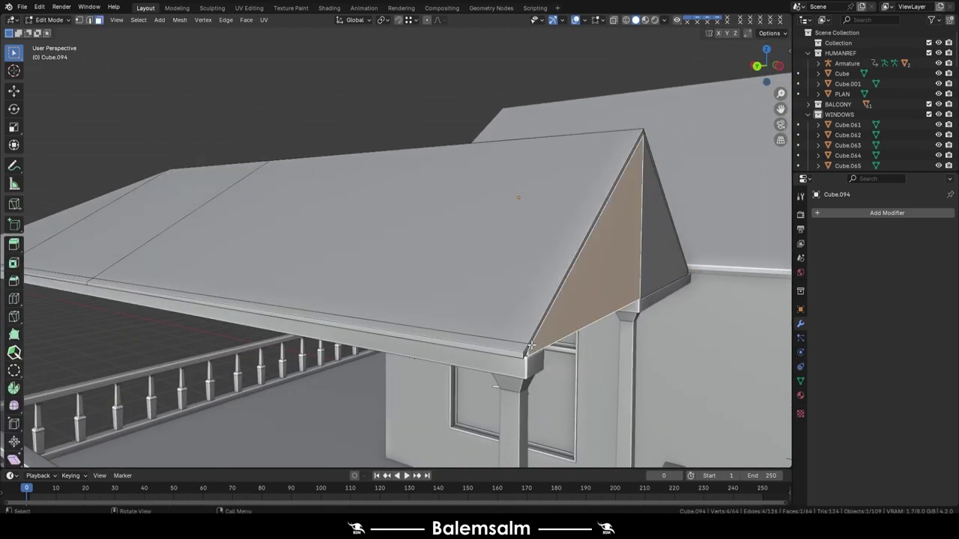
pyautogui.moveTo(526, 352); pyautogui.dragTo(621, 245, button='middle')
pyautogui.keyDown('ctrl'); pyautogui.click(621, 246); pyautogui.keyUp('ctrl')
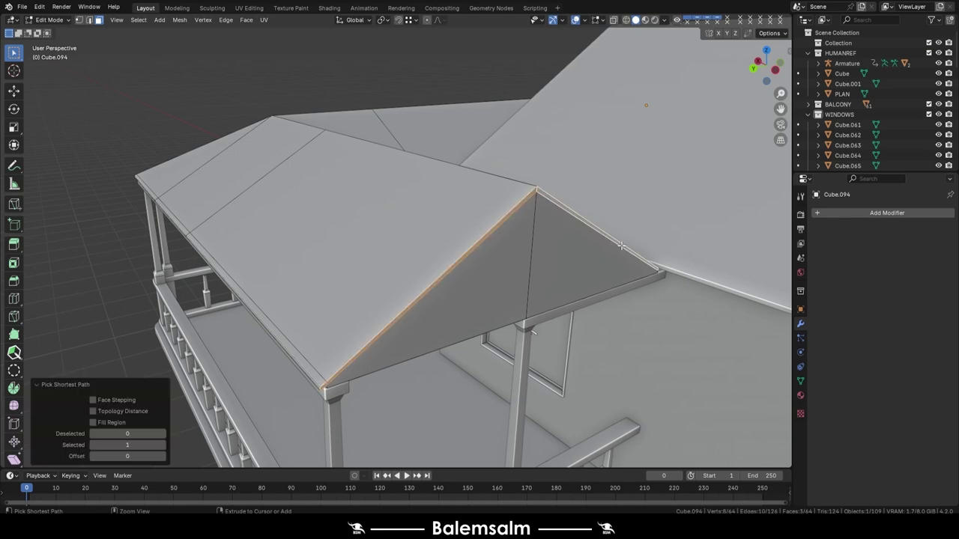
pyautogui.press('g')
pyautogui.press('z')
pyautogui.press('z')
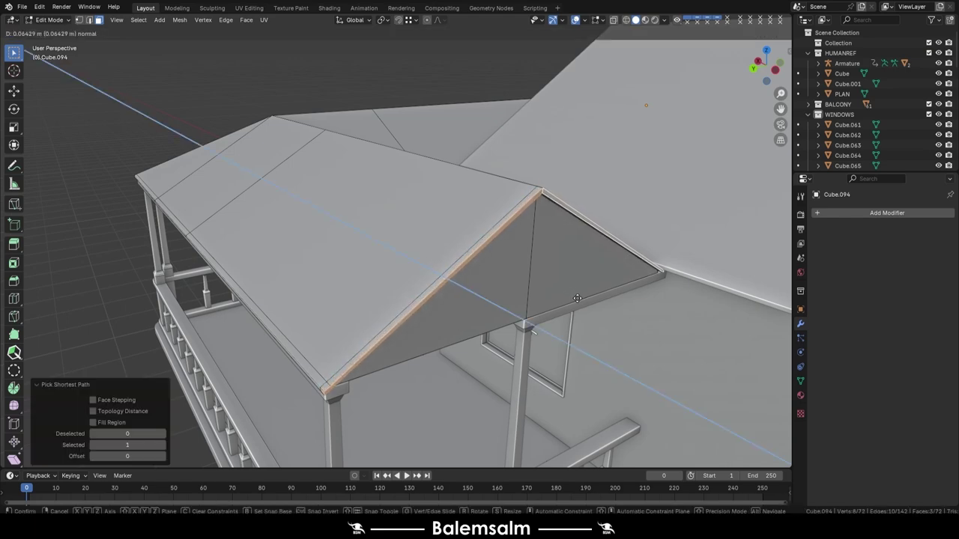
pyautogui.click(577, 298)
pyautogui.press('Tab')
pyautogui.moveTo(349, 88)
pyautogui.mouseDown(button='middle')
pyautogui.moveTo(431, 185)
pyautogui.moveTo(474, 209)
pyautogui.moveTo(469, 295)
pyautogui.moveTo(481, 303)
pyautogui.moveTo(428, 229)
pyautogui.moveTo(450, 235)
pyautogui.moveTo(445, 305)
pyautogui.mouseUp(button='middle')
# - Save the house file again
pyautogui.scroll(2, 469, 295)
pyautogui.scroll(2, 464, 293)
pyautogui.hotkey('ctrl', 's')
pyautogui.click(450, 283)
pyautogui.scroll(2, 445, 304)
# - Begin beveling the porch roof hip edge at about 0.209 m with 3 segments
pyautogui.press('Tab')
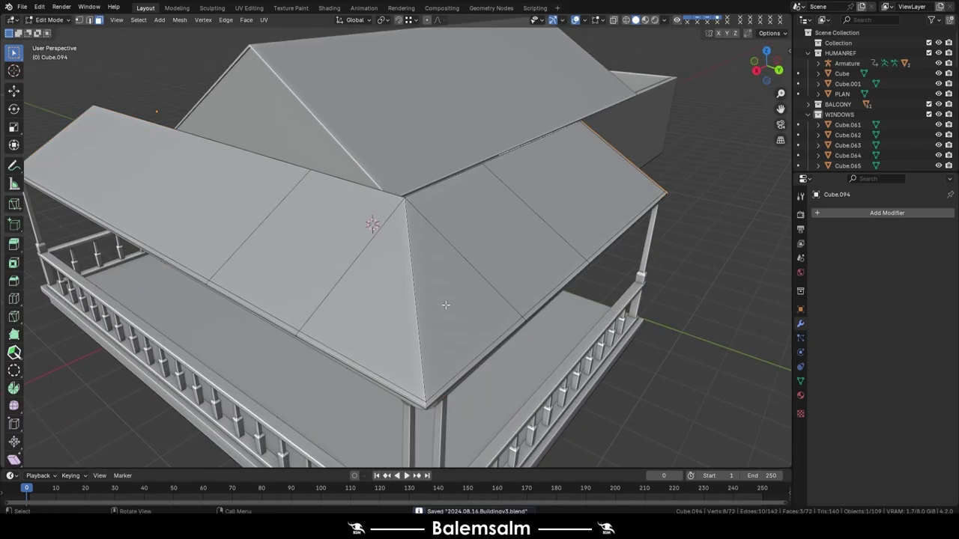
pyautogui.scroll(3, 433, 341)
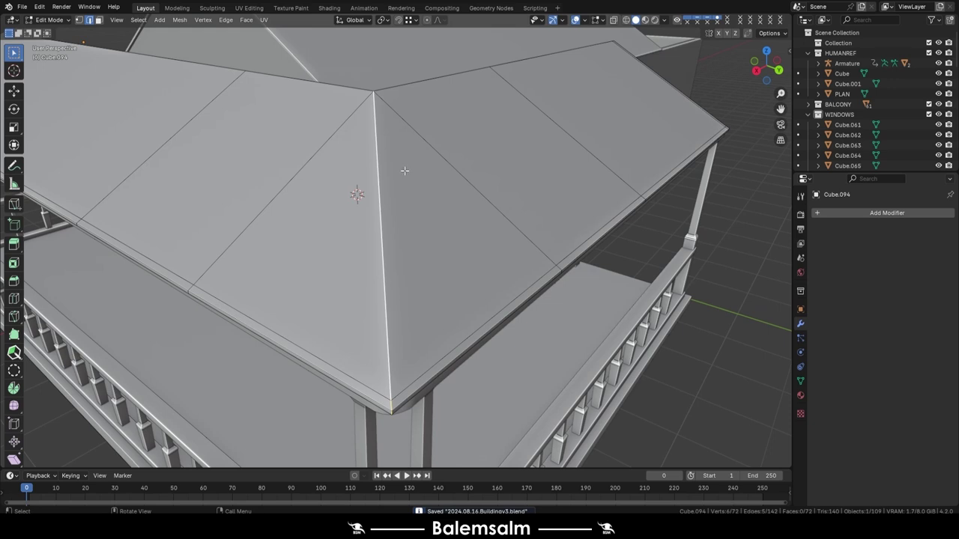
pyautogui.moveTo(405, 170); pyautogui.dragTo(463, 234, button='middle')
pyautogui.hotkey('ctrl', 'b')
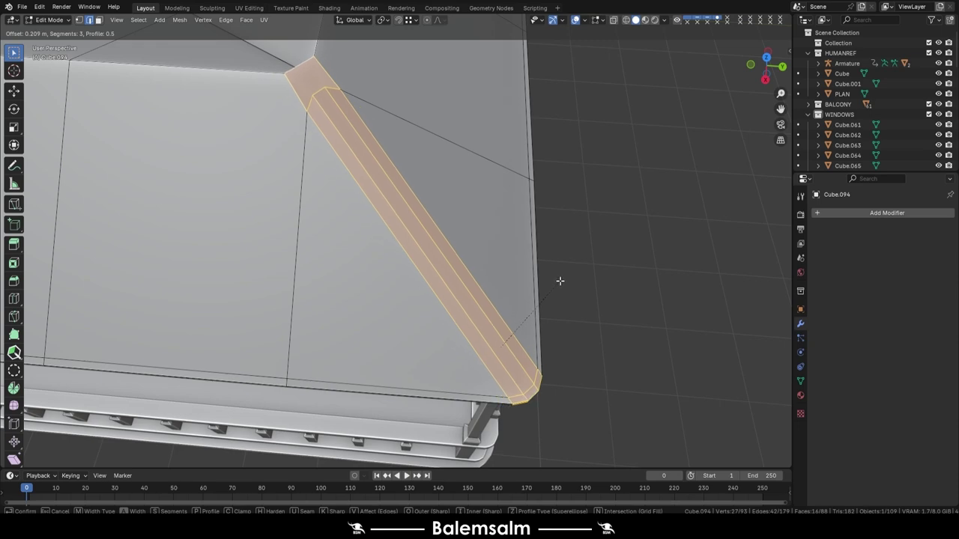
# - Confirm the first hip edge bevel at about 0.209 m with 3 segments
pyautogui.click(561, 281)
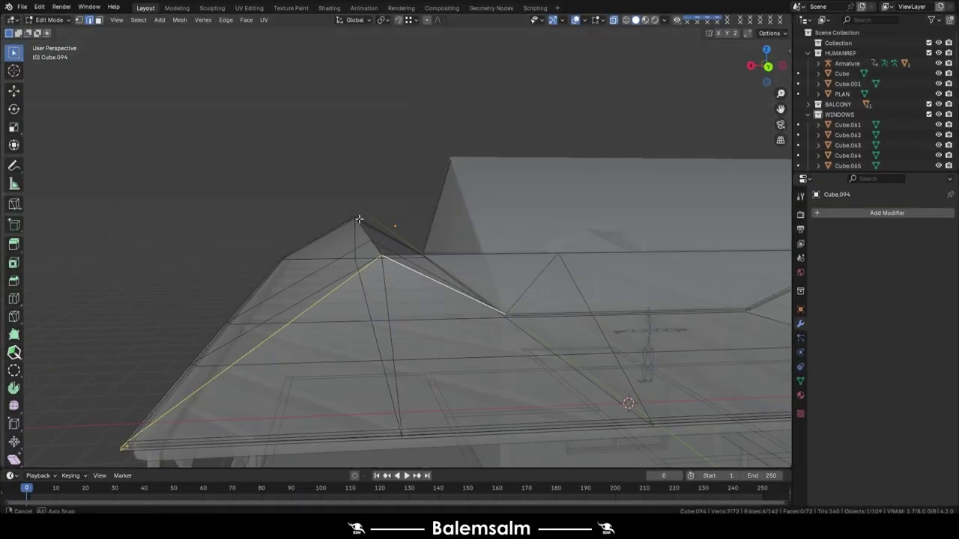
pyautogui.hotkey('alt', 'z')
pyautogui.hotkey('alt', 'z')
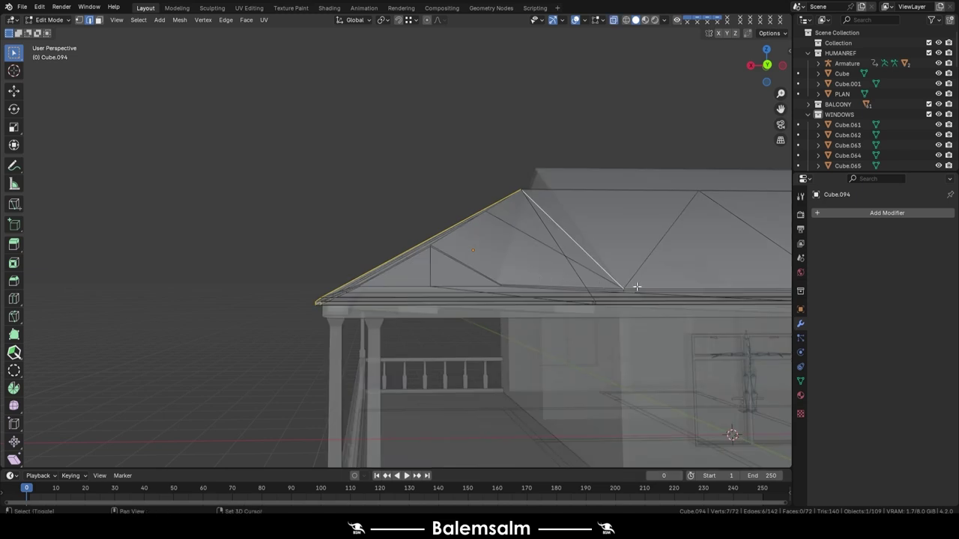
pyautogui.hotkey('alt', 'z')
pyautogui.moveTo(562, 259); pyautogui.dragTo(540, 326, button='middle')
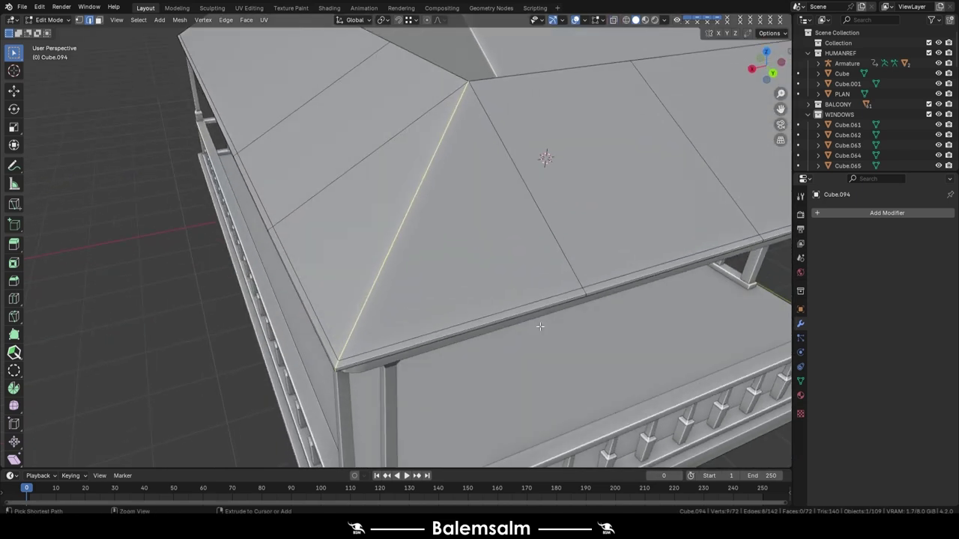
# - Bevel the second hip edge at 0.218 m with 4 segments
pyautogui.hotkey('ctrl', 'b')
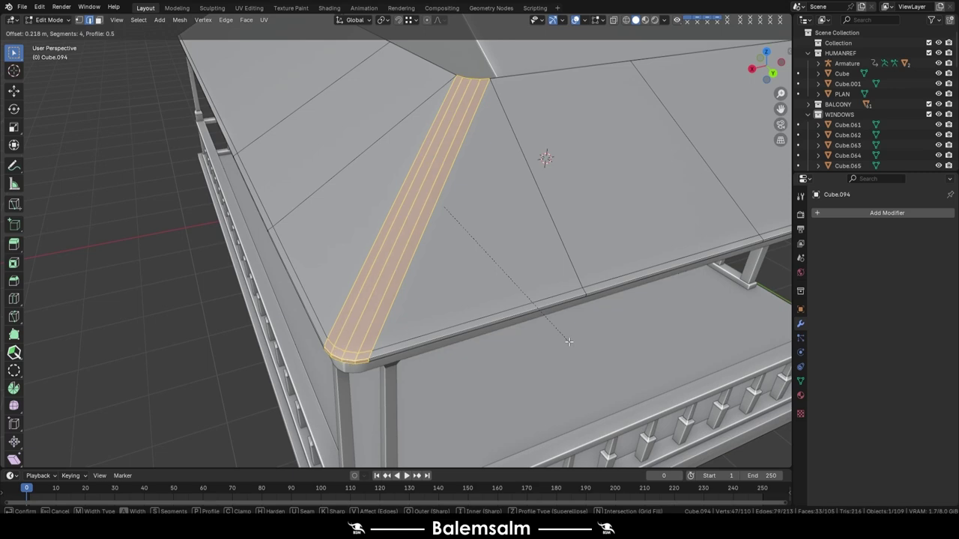
pyautogui.click(569, 342)
pyautogui.moveTo(569, 342); pyautogui.dragTo(268, 141, button='middle')
pyautogui.press('Tab')
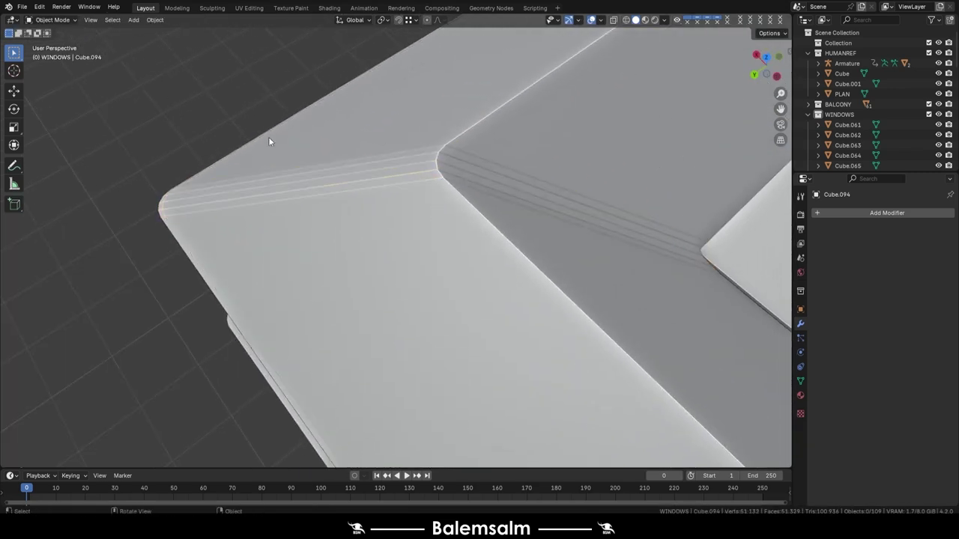
pyautogui.rightClick(436, 177)
pyautogui.click(437, 177)
pyautogui.rightClick(476, 173)
pyautogui.click(476, 173)
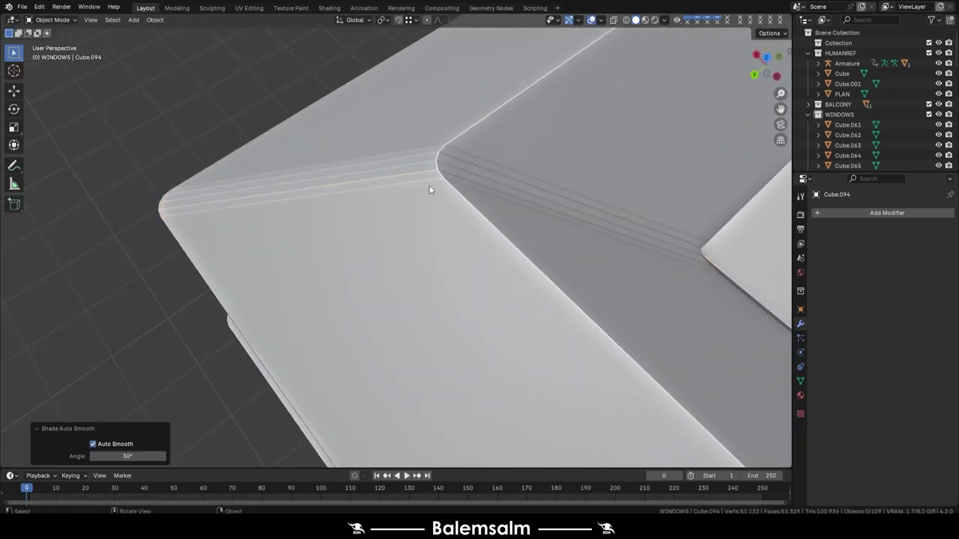
pyautogui.rightClick(429, 190)
pyautogui.click(429, 188)
pyautogui.moveTo(424, 187)
pyautogui.mouseDown(button='middle')
pyautogui.moveTo(657, 173)
pyautogui.moveTo(597, 164)
pyautogui.mouseUp(button='middle')
pyautogui.hotkey('ctrl', 'z')
pyautogui.scroll(-5, 558, 218)
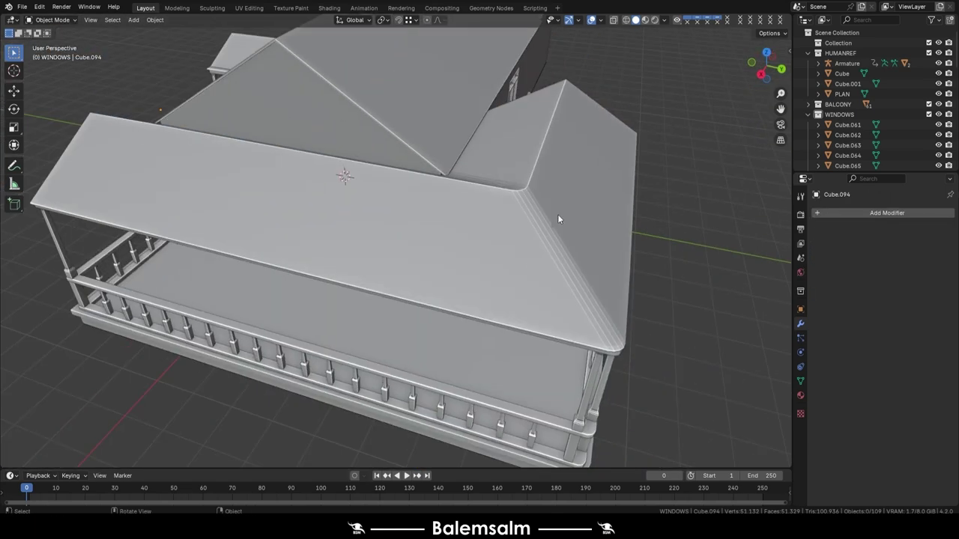
pyautogui.scroll(-3, 561, 250)
pyautogui.moveTo(560, 250)
pyautogui.mouseDown(button='middle')
pyautogui.moveTo(539, 213)
pyautogui.moveTo(557, 470)
pyautogui.mouseUp(button='middle')
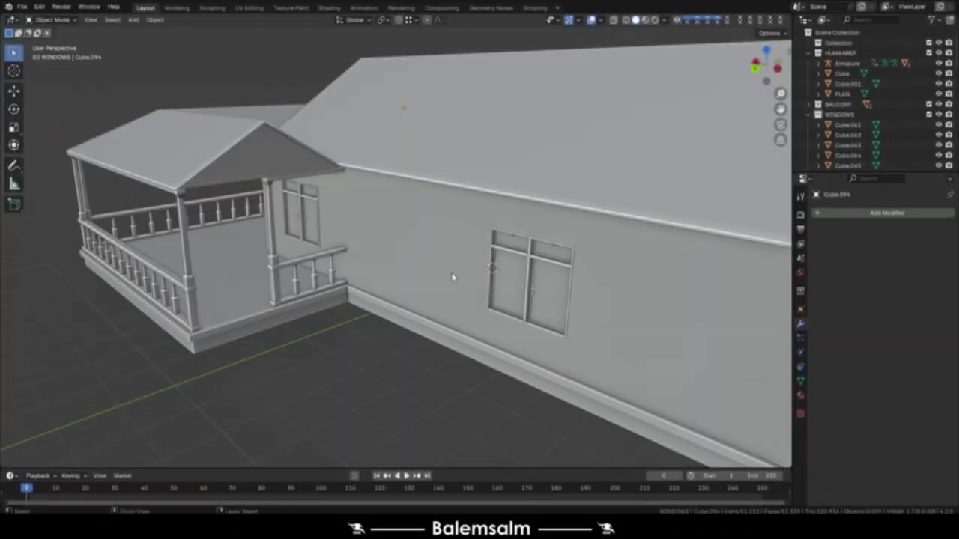
# - Add a cube and place it beside the porch
pyautogui.hotkey('shift', 'a')
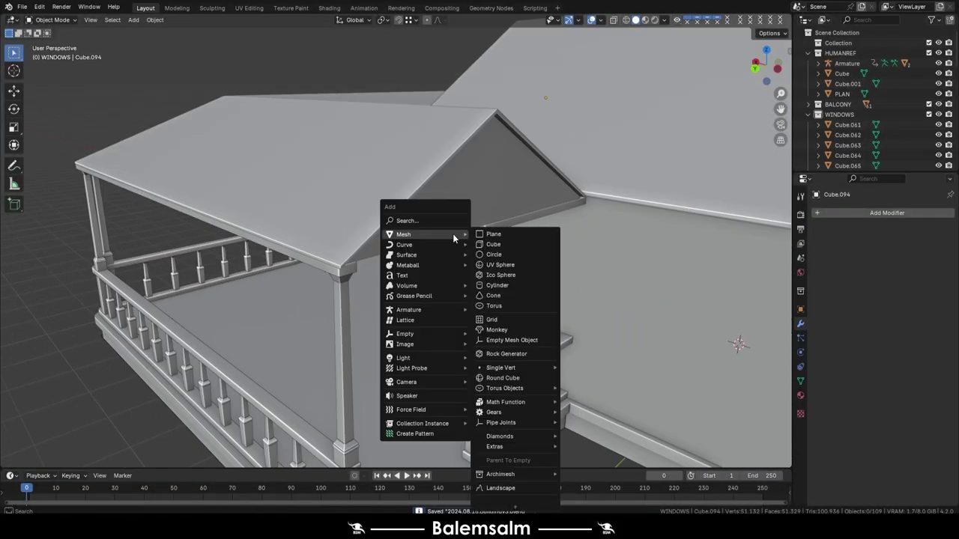
pyautogui.click(493, 244)
pyautogui.press('g')
pyautogui.click(475, 236)
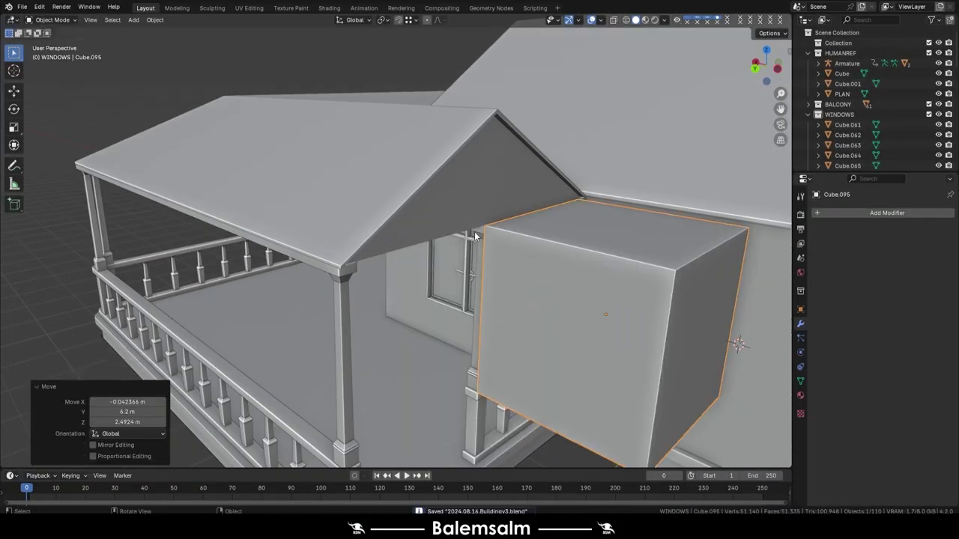
# - Move the cube along X, then 1.8 m along Y against the house wall
pyautogui.scroll(5, 475, 236)
pyautogui.moveTo(488, 211); pyautogui.dragTo(139, 185, button='middle')
pyautogui.press('g')
pyautogui.press('x')
pyautogui.click(463, 205)
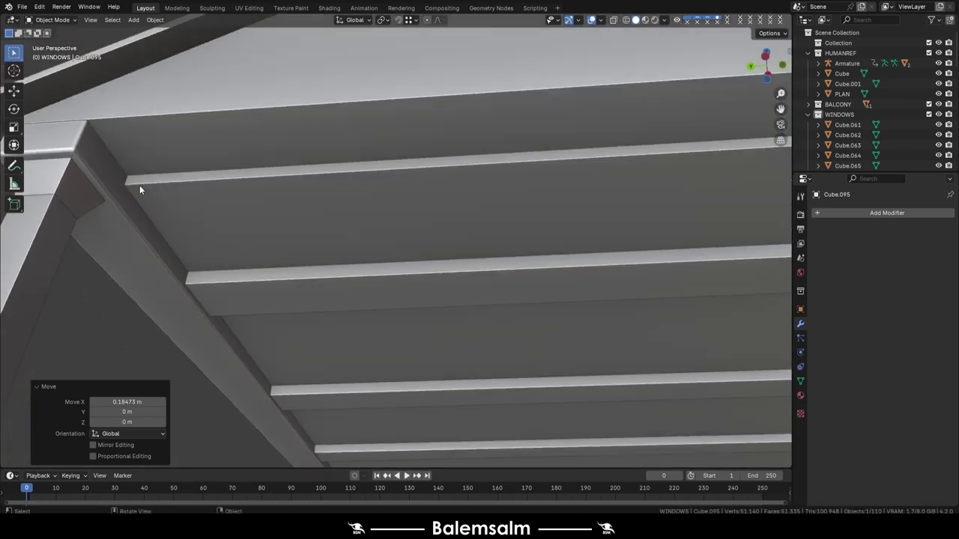
pyautogui.write('gy1.8')
pyautogui.press('Return')
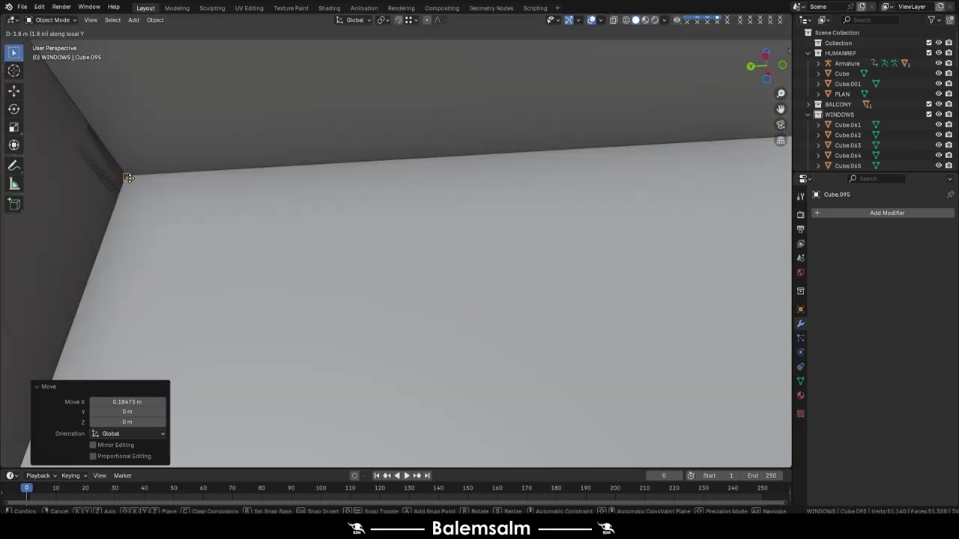
pyautogui.moveTo(225, 234)
pyautogui.mouseDown(button='middle')
pyautogui.moveTo(332, 259)
pyautogui.moveTo(451, 260)
pyautogui.moveTo(478, 227)
pyautogui.mouseUp(button='middle')
# - In Edit Mode, deselect all and select the cube's side face
pyautogui.press('Tab')
pyautogui.scroll(5, 478, 227)
pyautogui.hotkey('alt', 'a')
pyautogui.moveTo(527, 416)
pyautogui.mouseDown(button='middle')
pyautogui.moveTo(490, 322)
pyautogui.moveTo(582, 354)
pyautogui.mouseUp(button='middle')
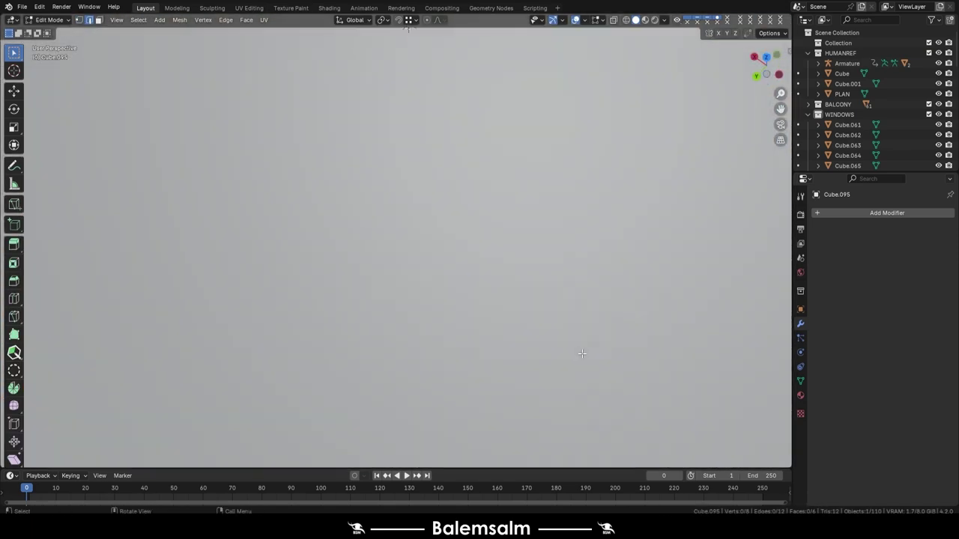
pyautogui.scroll(-5, 582, 353)
pyautogui.scroll(-5, 524, 337)
pyautogui.moveTo(525, 337)
pyautogui.mouseDown(button='middle')
pyautogui.moveTo(465, 359)
pyautogui.moveTo(472, 323)
pyautogui.mouseUp(button='middle')
pyautogui.scroll(4, 452, 364)
pyautogui.click(456, 385)
# - Stretch the selected face 1.88 m along X
pyautogui.scroll(1, 346, 380)
pyautogui.press('g')
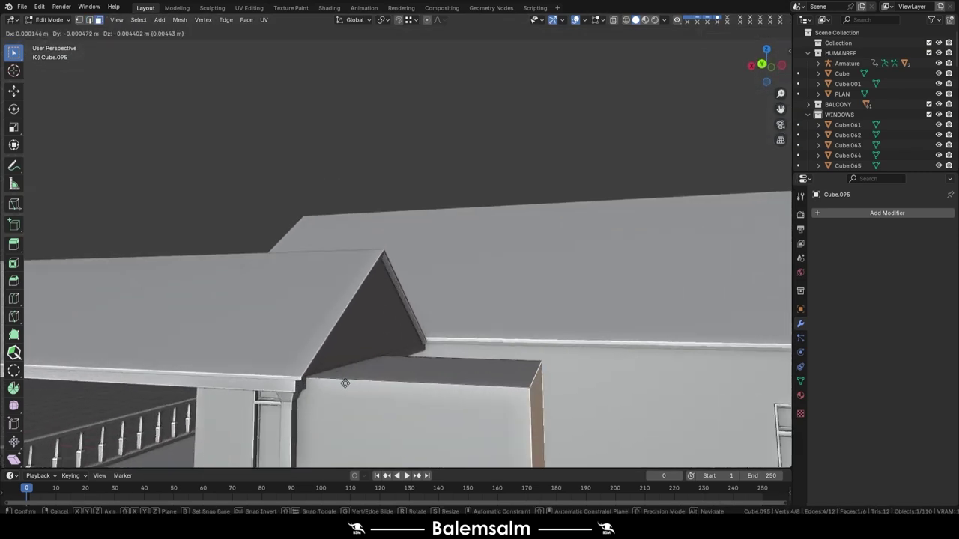
pyautogui.press('x')
pyautogui.click(149, 367)
# - Make a small vertical adjustment to the selection at the overhang corner
pyautogui.scroll(5, 375, 359)
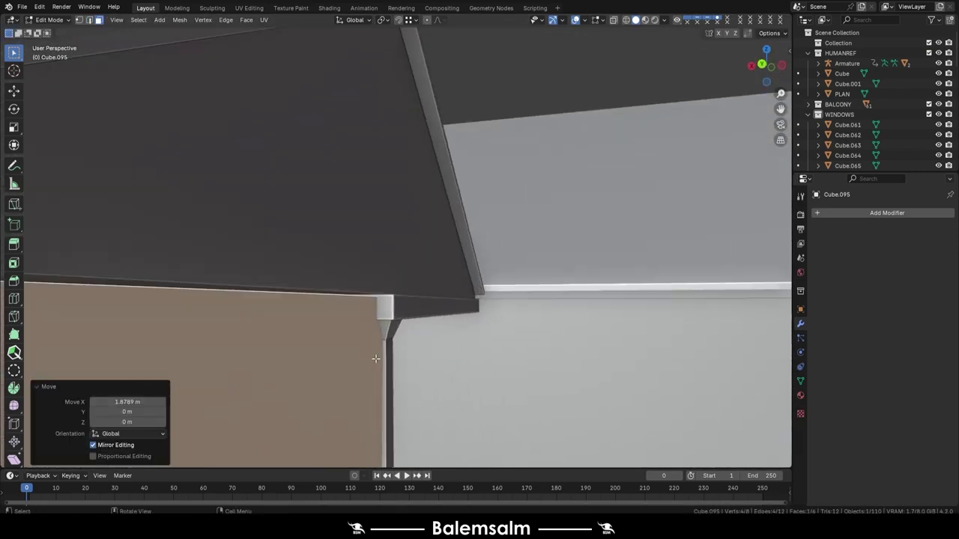
pyautogui.moveTo(396, 291); pyautogui.dragTo(338, 305, button='middle')
pyautogui.hotkey('alt', 'z')
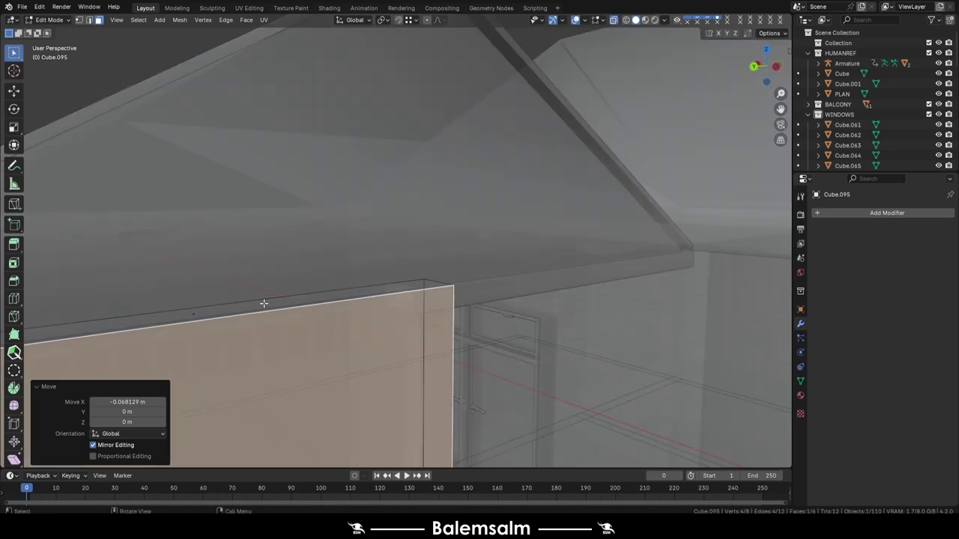
pyautogui.hotkey('alt', 'z')
pyautogui.scroll(3, 424, 292)
pyautogui.moveTo(423, 292); pyautogui.dragTo(432, 287, button='middle')
pyautogui.press('g')
pyautogui.press('z')
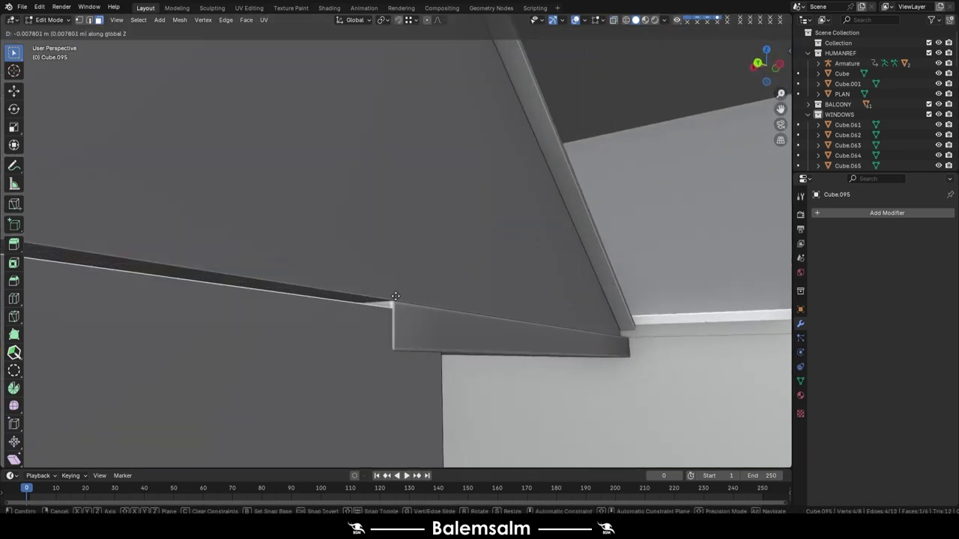
pyautogui.click(396, 297)
pyautogui.scroll(-3, 405, 314)
pyautogui.scroll(-3, 419, 308)
# - Shift the selection 0.317 m, then -0.117 m along Y
pyautogui.hotkey('alt', 'z')
pyautogui.scroll(5, 475, 287)
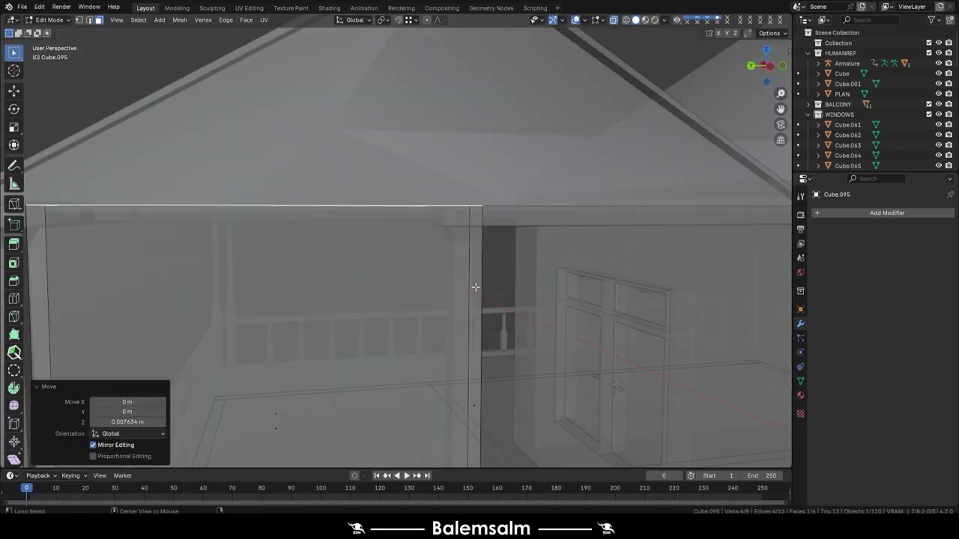
pyautogui.hotkey('alt', 'z')
pyautogui.scroll(-3, 494, 417)
pyautogui.press('g')
pyautogui.press('y')
pyautogui.click(449, 224)
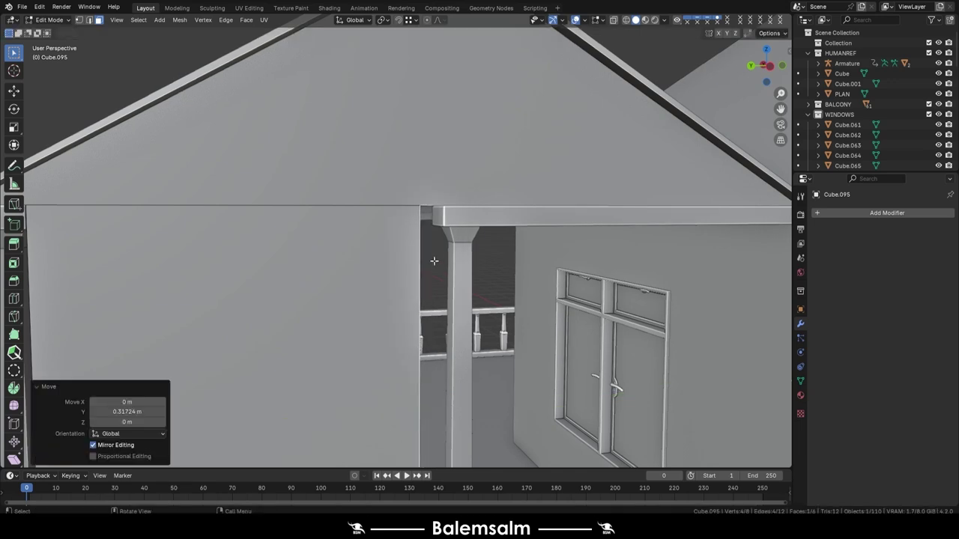
pyautogui.scroll(3, 448, 190)
pyautogui.press('g')
pyautogui.press('y')
pyautogui.click(438, 225)
pyautogui.scroll(-4, 427, 285)
# - Raise the selection 1.91 m vertically up under the porch gable's eave
pyautogui.moveTo(419, 300); pyautogui.dragTo(416, 345, button='middle')
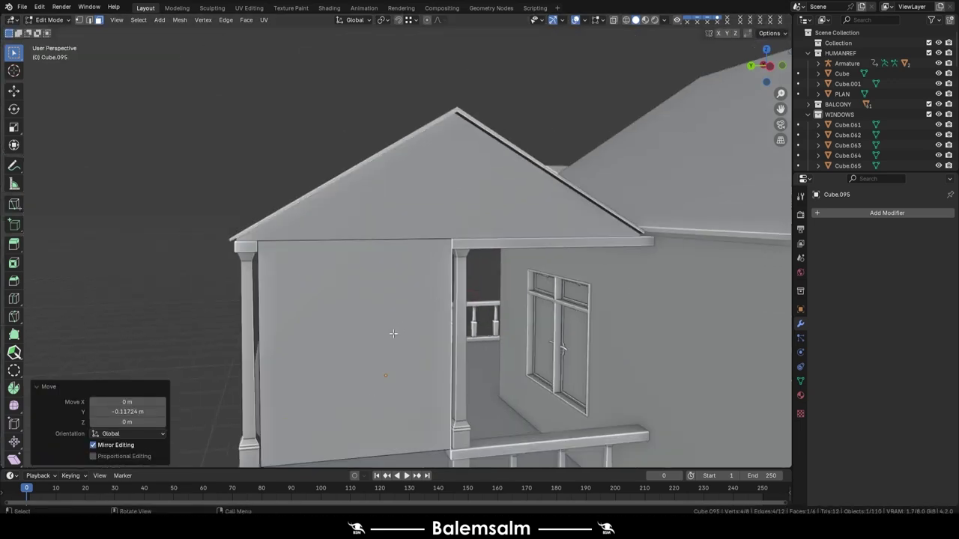
pyautogui.hotkey('alt', 'z')
pyautogui.scroll(3, 416, 349)
pyautogui.scroll(-3, 415, 349)
pyautogui.hotkey('alt', 'z')
pyautogui.scroll(3, 373, 307)
pyautogui.press('g')
pyautogui.press('z')
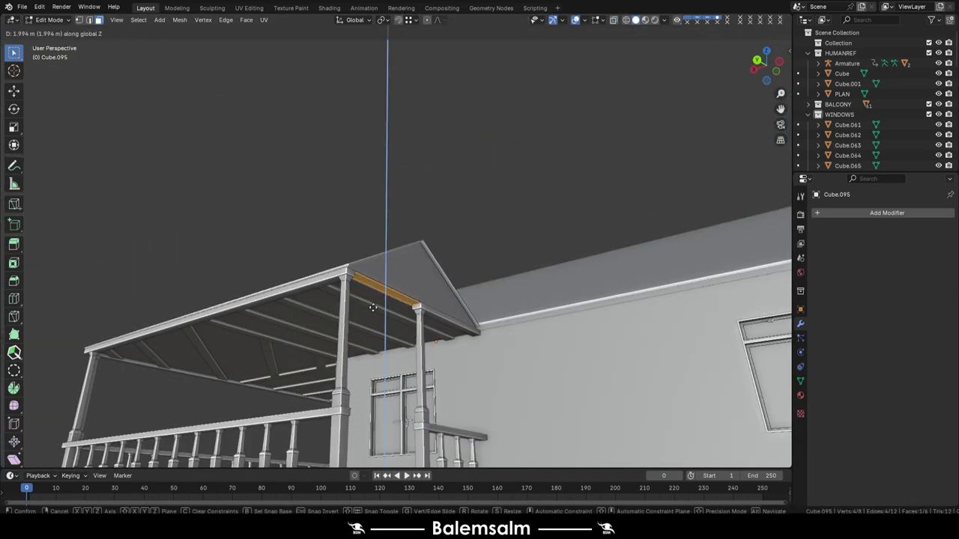
pyautogui.click(358, 282)
# - Add a loop cut across the middle of the beam and return to Object Mode
pyautogui.moveTo(358, 281); pyautogui.dragTo(418, 342, button='middle')
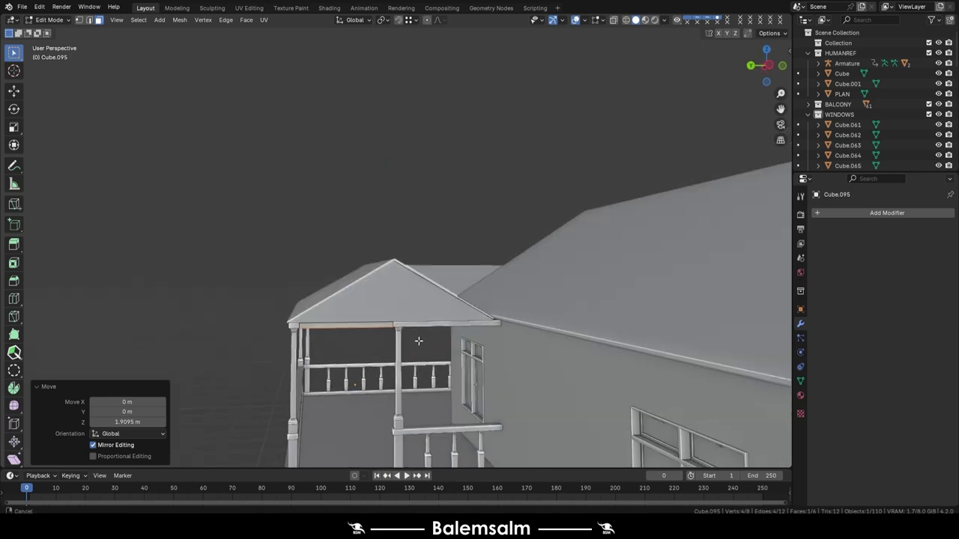
pyautogui.scroll(4, 517, 286)
pyautogui.moveTo(517, 286)
pyautogui.mouseDown(button='middle')
pyautogui.moveTo(420, 251)
pyautogui.moveTo(380, 274)
pyautogui.moveTo(558, 313)
pyautogui.moveTo(423, 229)
pyautogui.mouseUp(button='middle')
pyautogui.scroll(-3, 329, 269)
pyautogui.scroll(-3, 558, 313)
pyautogui.scroll(3, 423, 228)
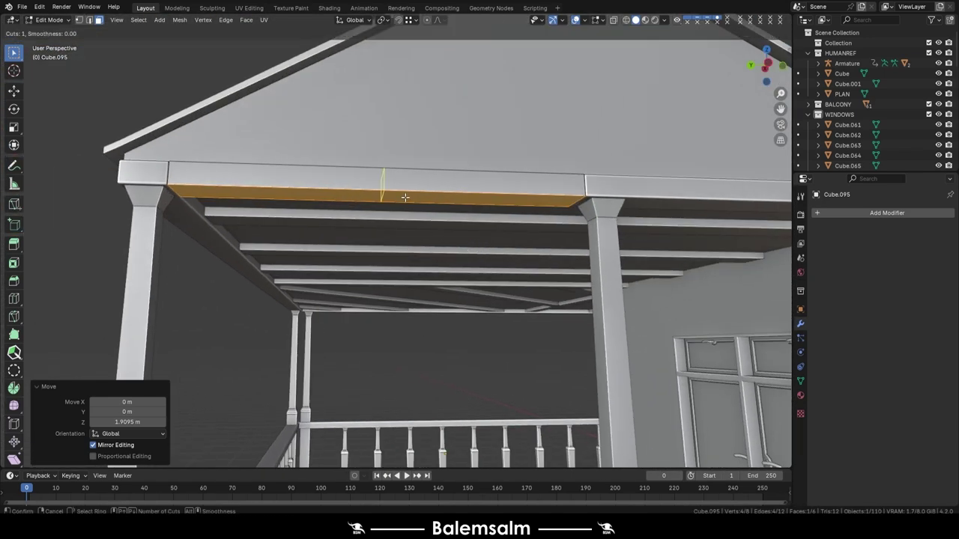
pyautogui.click(405, 197)
pyautogui.hotkey('alt', 'z')
pyautogui.press('1')
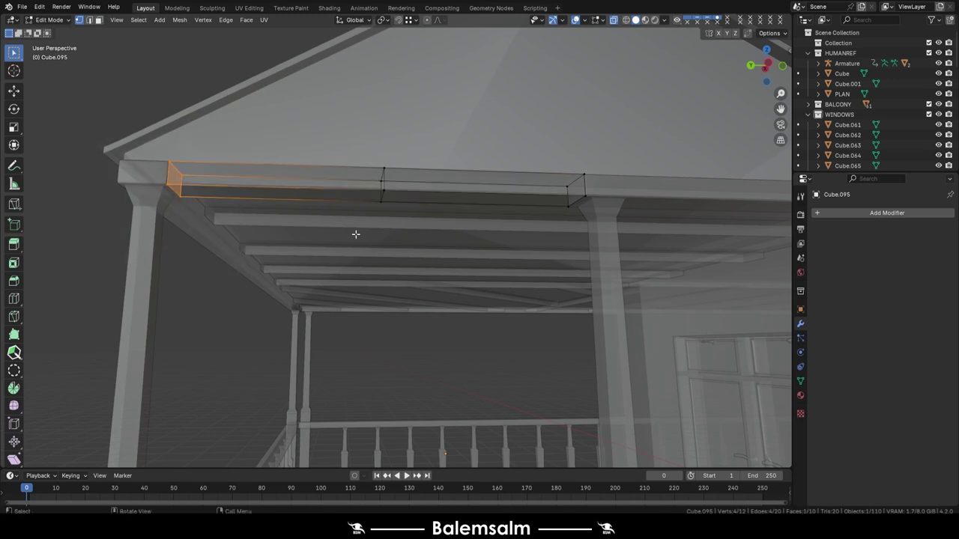
pyautogui.hotkey('alt', 'z')
pyautogui.press('Tab')
pyautogui.rightClick(442, 186)
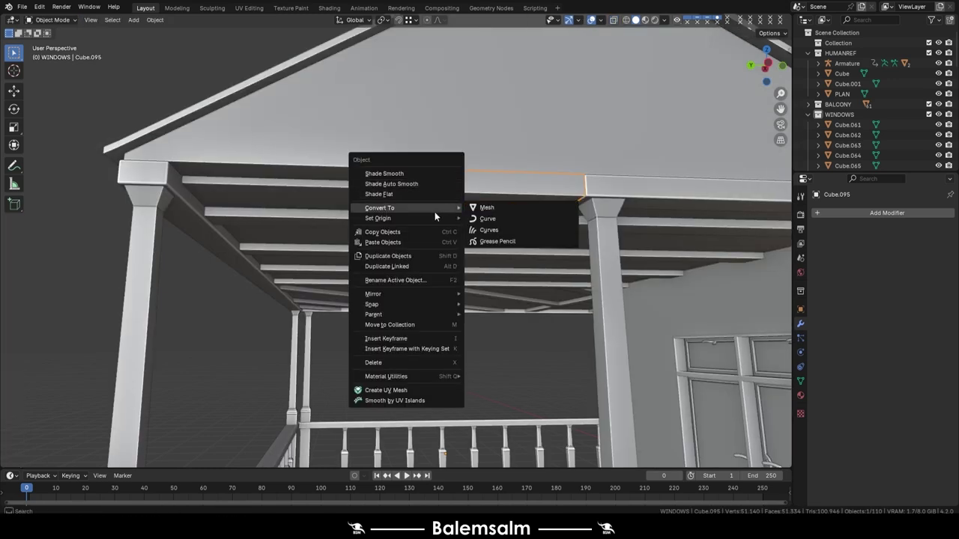
# - Set the beam's origin to its geometry and add a Mirror modifier on X and Y
pyautogui.click(493, 229)
pyautogui.scroll(-5, 500, 228)
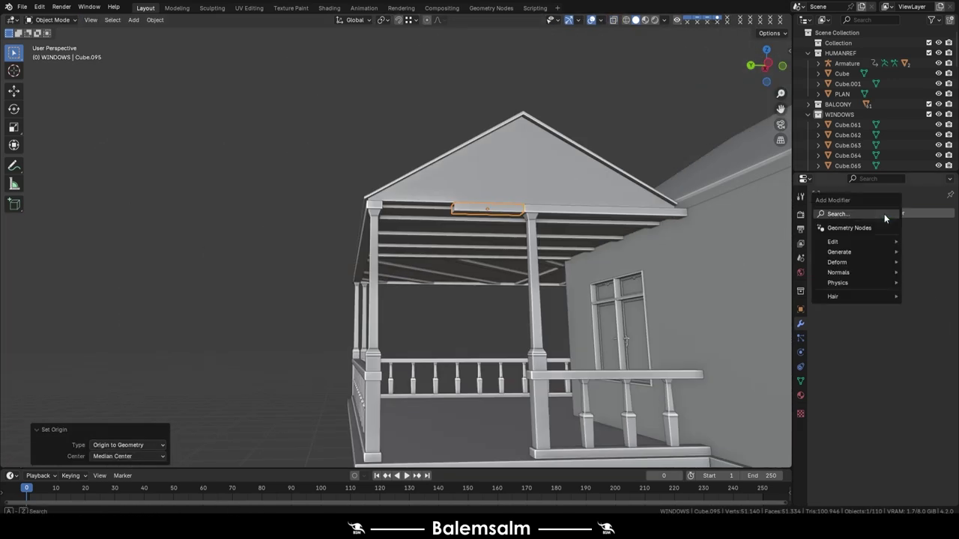
pyautogui.click(763, 321)
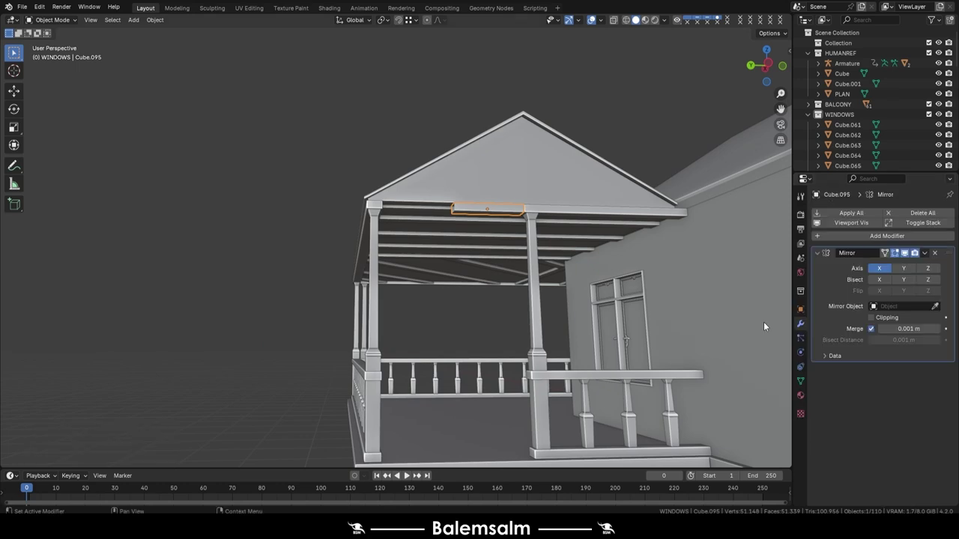
pyautogui.click(905, 271)
# - Snap the 3D cursor to a beam vertex, add a Plain Axes empty there, and reselect the beam
pyautogui.press('KP_Decimal')
pyautogui.moveTo(485, 213); pyautogui.dragTo(360, 220, button='middle')
pyautogui.press('Tab')
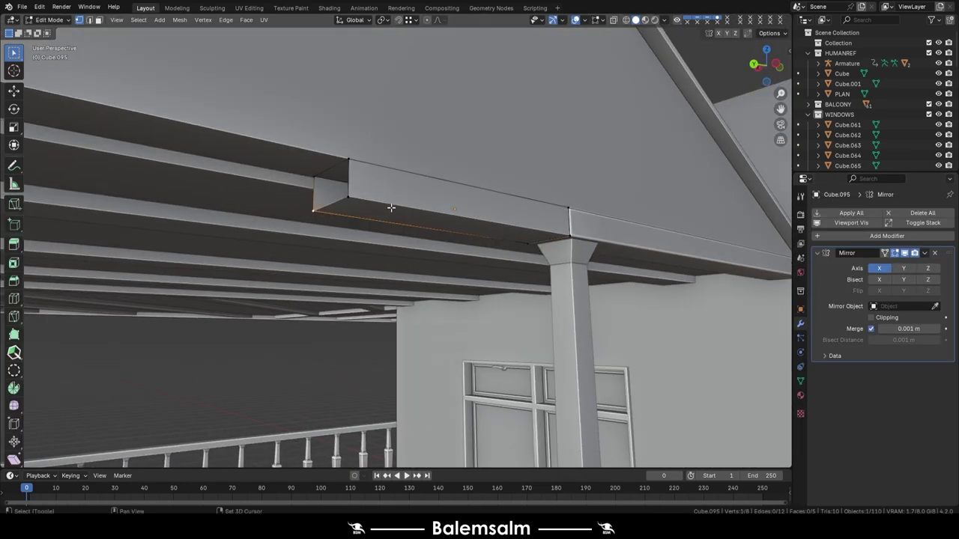
pyautogui.hotkey('shift', 's')
pyautogui.click(381, 260)
pyautogui.press('Tab')
pyautogui.hotkey('shift', 'a')
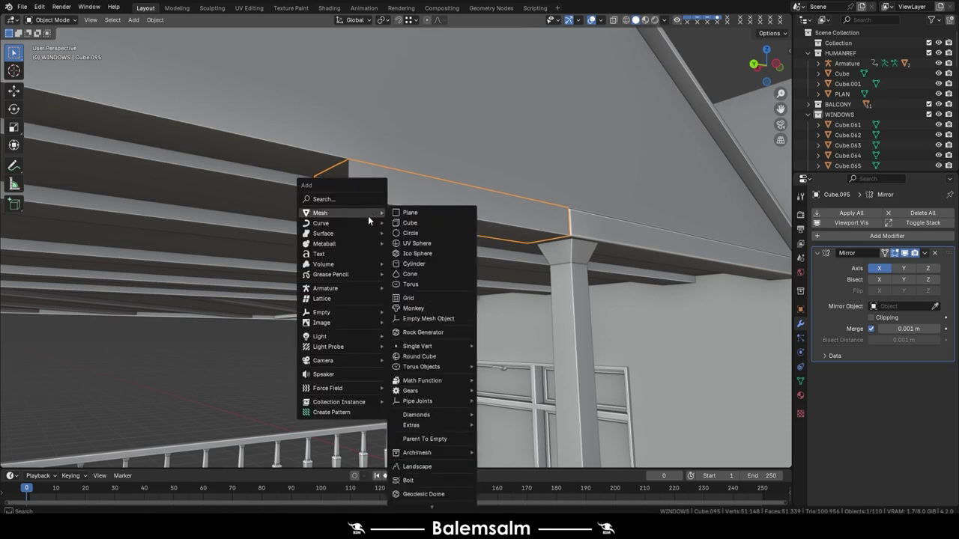
pyautogui.click(410, 313)
pyautogui.moveTo(413, 316)
pyautogui.mouseDown(button='middle')
pyautogui.moveTo(358, 198)
pyautogui.moveTo(420, 206)
pyautogui.mouseUp(button='middle')
pyautogui.click(420, 206)
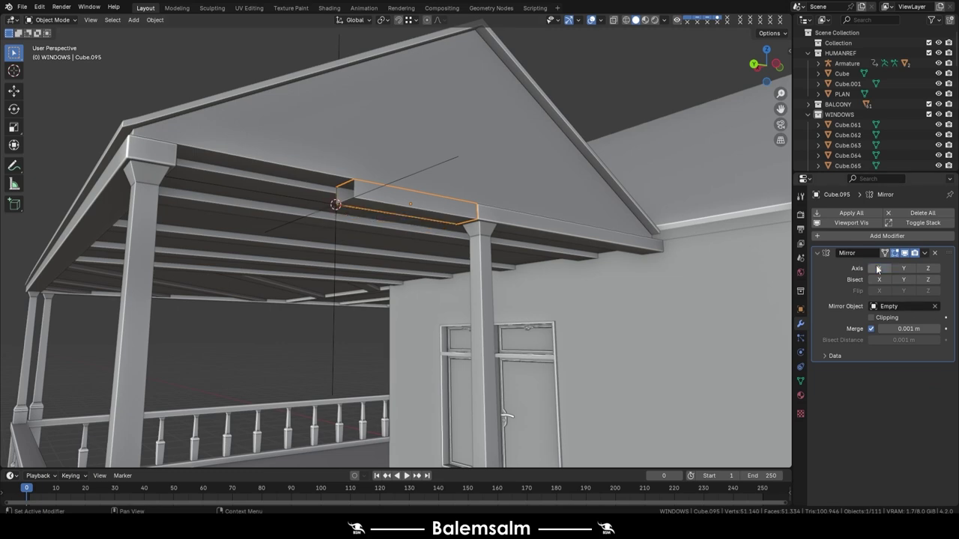
# - Add a loop cut across the beam in Edit Mode
pyautogui.moveTo(361, 188); pyautogui.dragTo(422, 201, button='middle')
pyautogui.scroll(3, 422, 201)
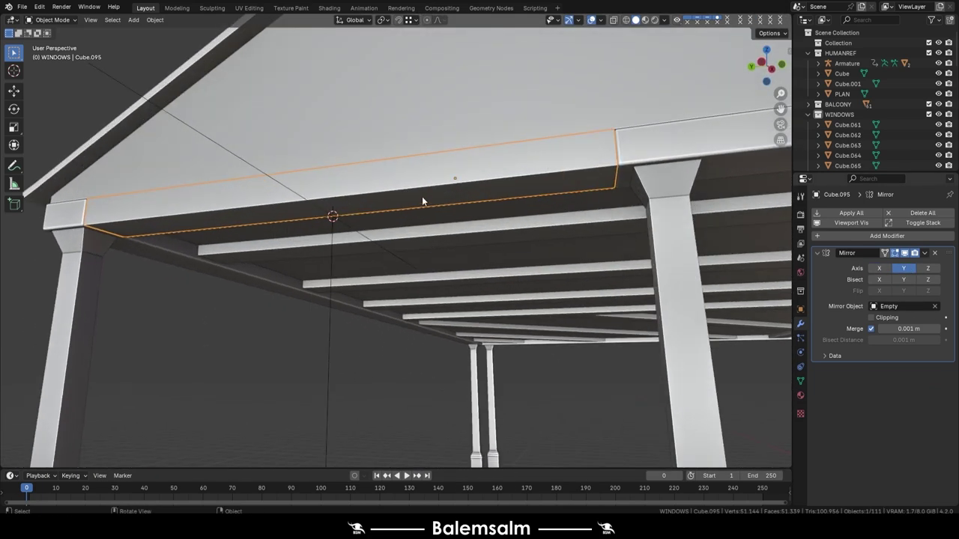
pyautogui.press('Tab')
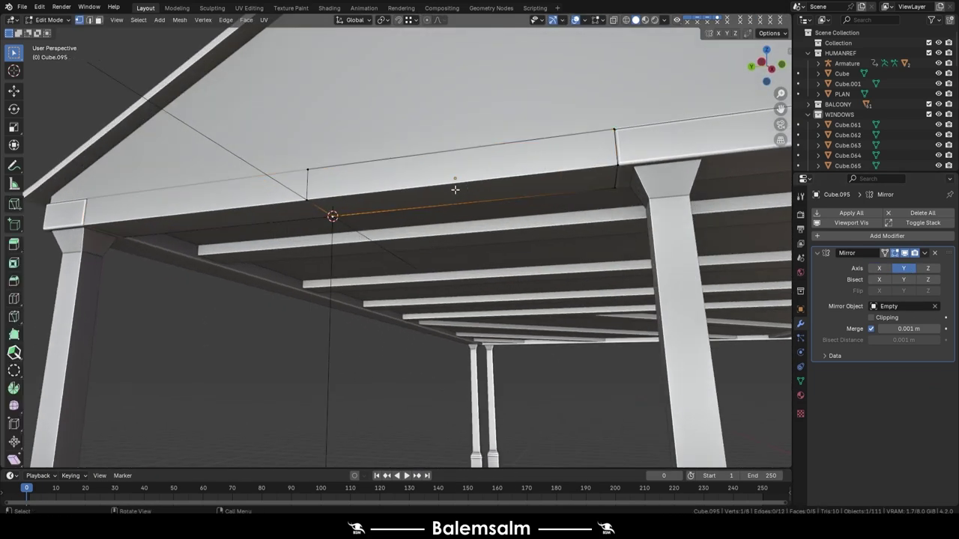
pyautogui.moveTo(452, 188); pyautogui.dragTo(464, 203, button='middle')
pyautogui.press('Tab')
pyautogui.click(320, 226)
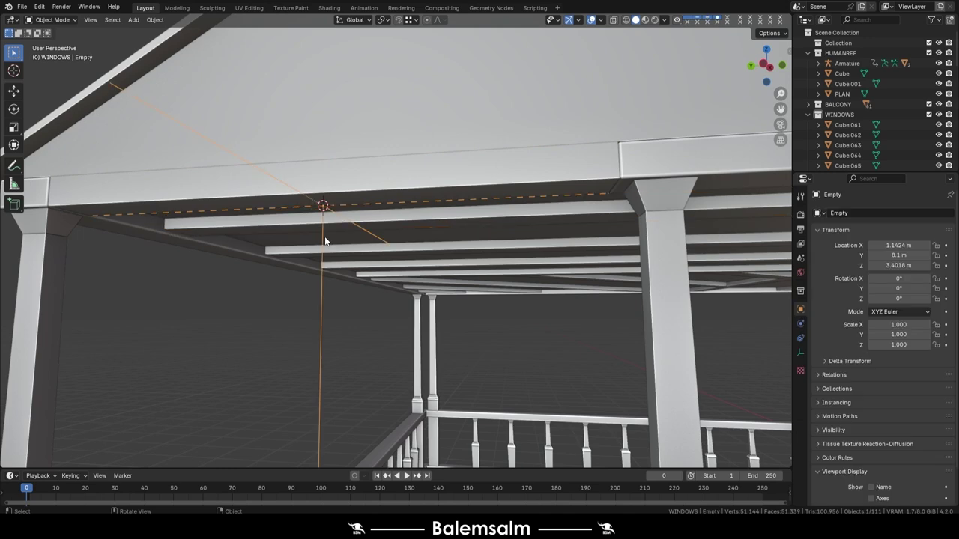
pyautogui.click(332, 235)
pyautogui.press('Tab')
pyautogui.moveTo(332, 235); pyautogui.dragTo(507, 194, button='middle')
pyautogui.hotkey('ctrl', 'r')
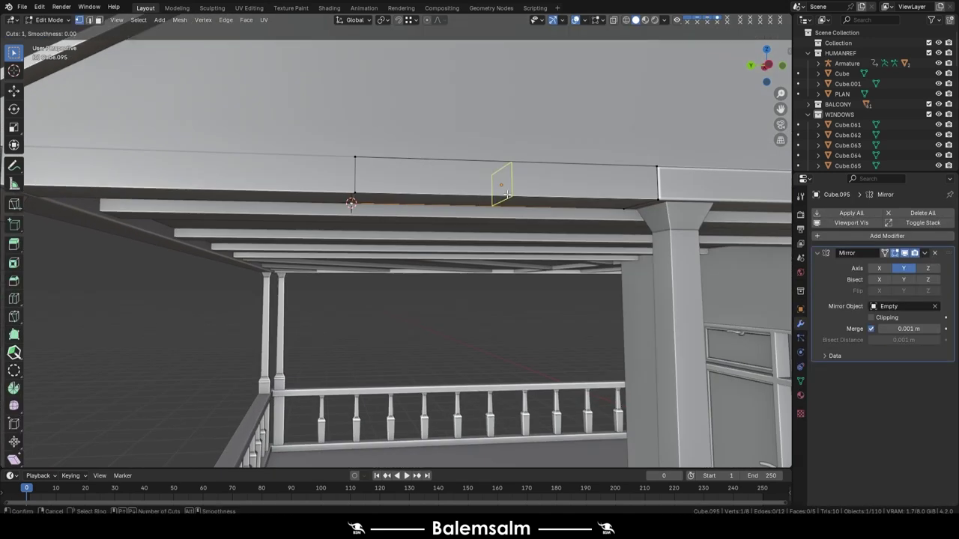
pyautogui.click(351, 202)
# - Extrude a face on the beam's underside downward into a block
pyautogui.moveTo(352, 202)
pyautogui.mouseDown(button='middle')
pyautogui.moveTo(565, 188)
pyautogui.moveTo(385, 145)
pyautogui.mouseUp(button='middle')
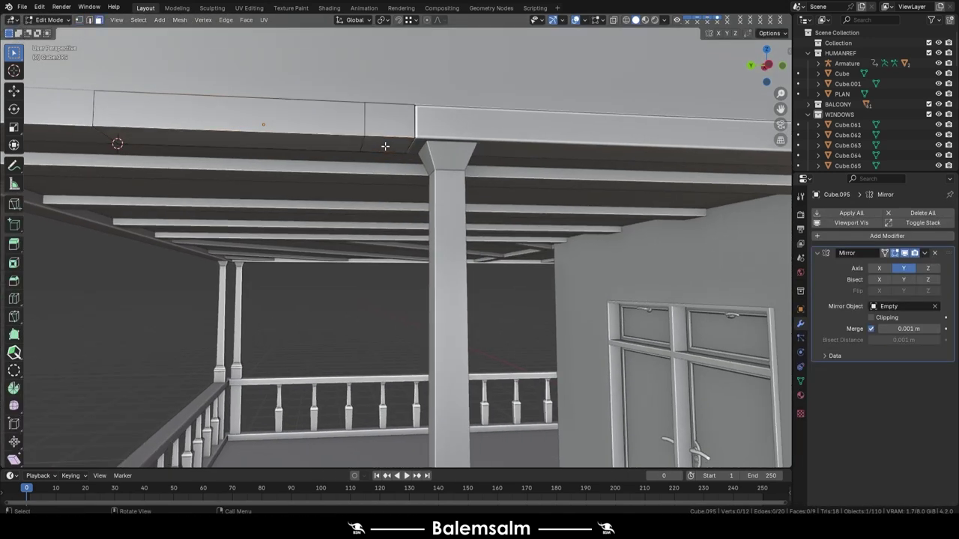
pyautogui.press('3')
pyautogui.click(375, 159)
pyautogui.press('e')
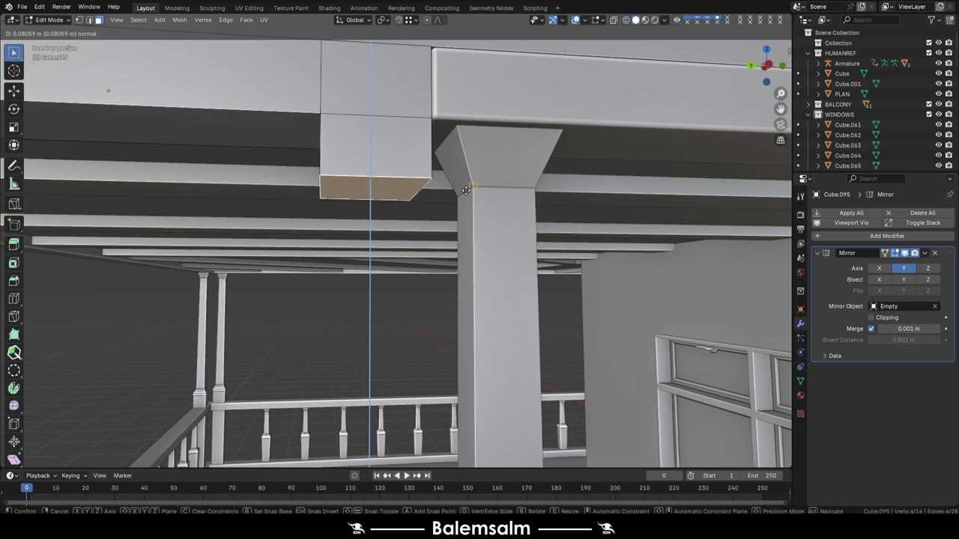
pyautogui.click(466, 191)
pyautogui.moveTo(466, 190)
pyautogui.mouseDown(button='middle')
pyautogui.moveTo(452, 182)
pyautogui.moveTo(434, 209)
pyautogui.moveTo(332, 246)
pyautogui.moveTo(369, 237)
pyautogui.mouseUp(button='middle')
# - Loop-cut around the block and shift one edge along Y to -0.0719 m
pyautogui.press('2')
pyautogui.hotkey('ctrl', 'r')
pyautogui.click(329, 257)
pyautogui.click(326, 234)
pyautogui.click(368, 236)
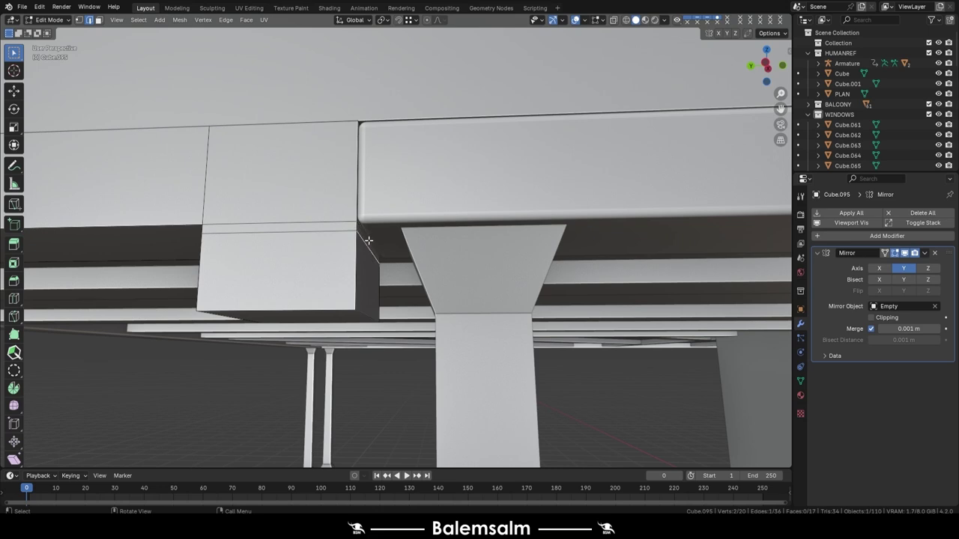
pyautogui.press('g')
pyautogui.press('y')
pyautogui.click(409, 230)
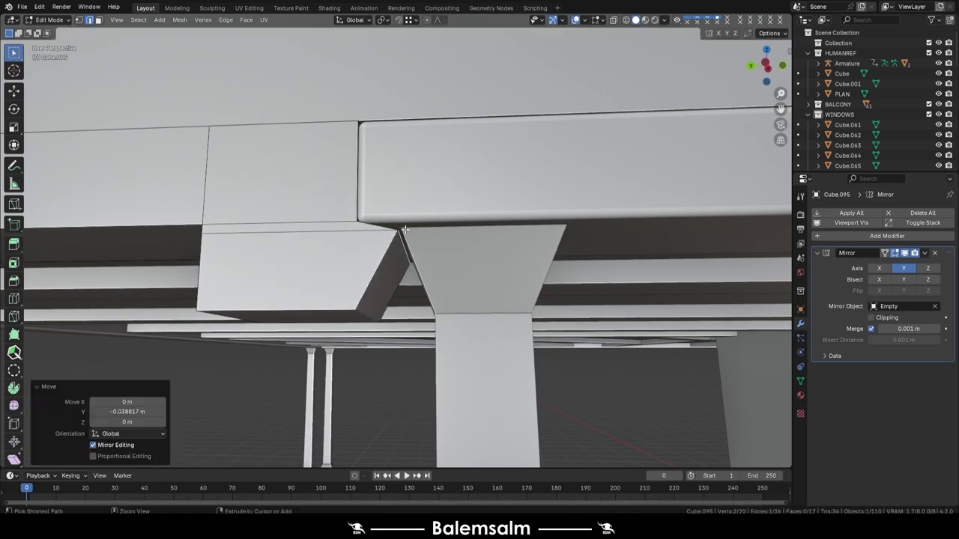
pyautogui.press('g')
pyautogui.press('y')
pyautogui.click(374, 299)
# - In see-through right view, nudge the block's top edge vertices slightly along Y
pyautogui.scroll(2, 406, 239)
pyautogui.scroll(2, 406, 239)
pyautogui.hotkey('alt', 'z')
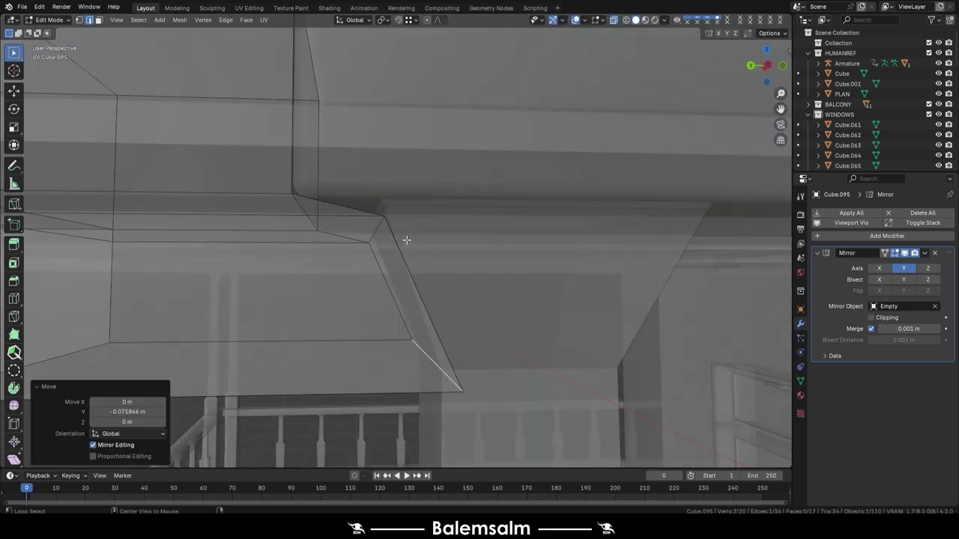
pyautogui.click(370, 211)
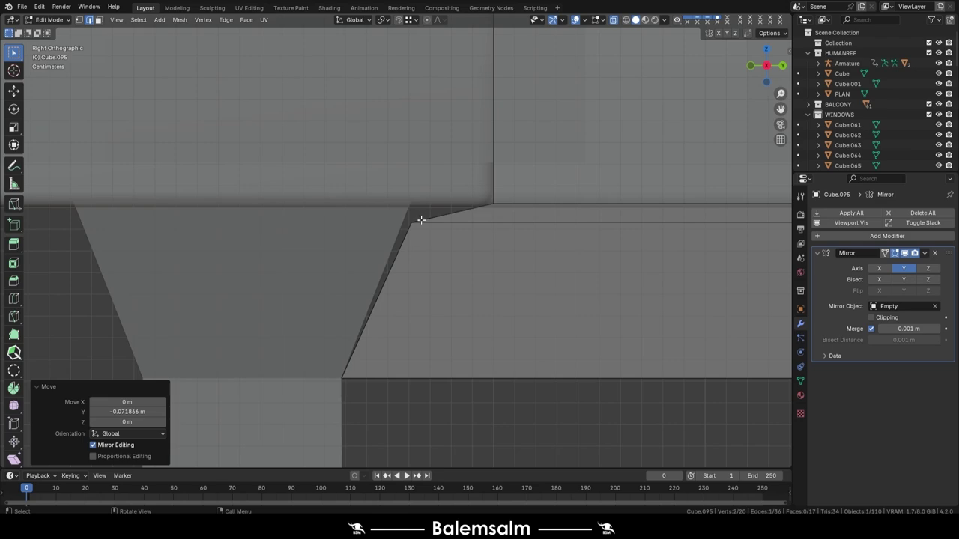
pyautogui.click(431, 211)
pyautogui.press('g')
pyautogui.press('y')
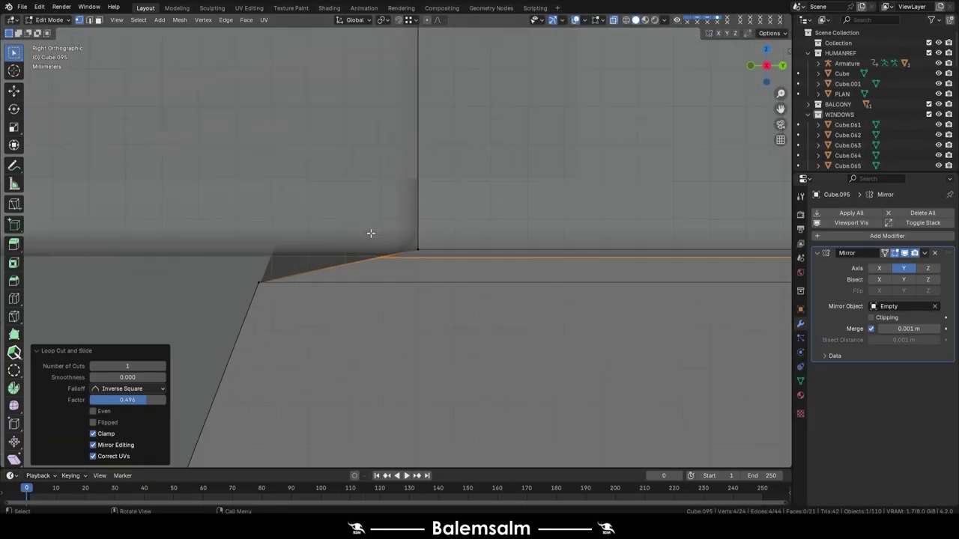
pyautogui.press('g')
pyautogui.press('y')
pyautogui.click(434, 232)
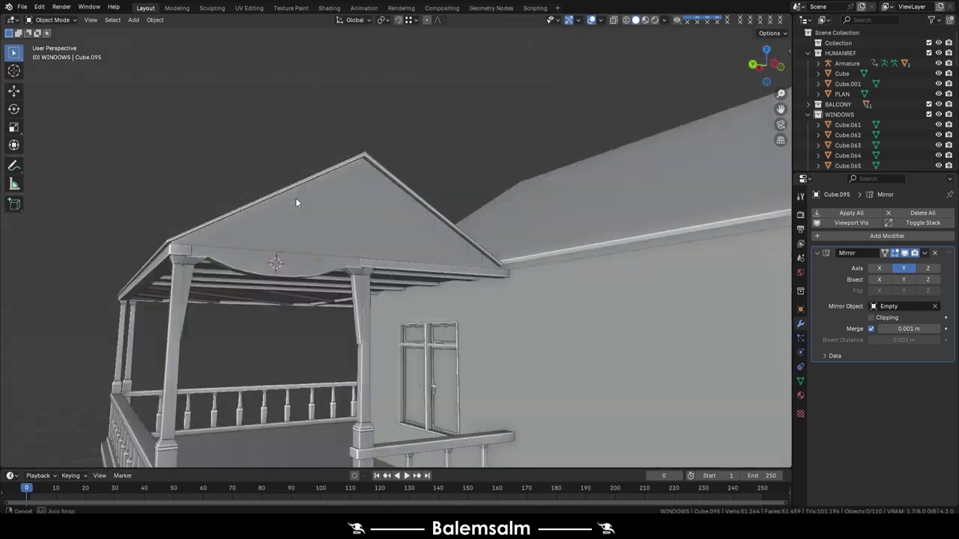
# - Bevel the fascia 0.1 m with 4 segments, shade it auto smooth, and apply all modifiers
pyautogui.click(908, 236)
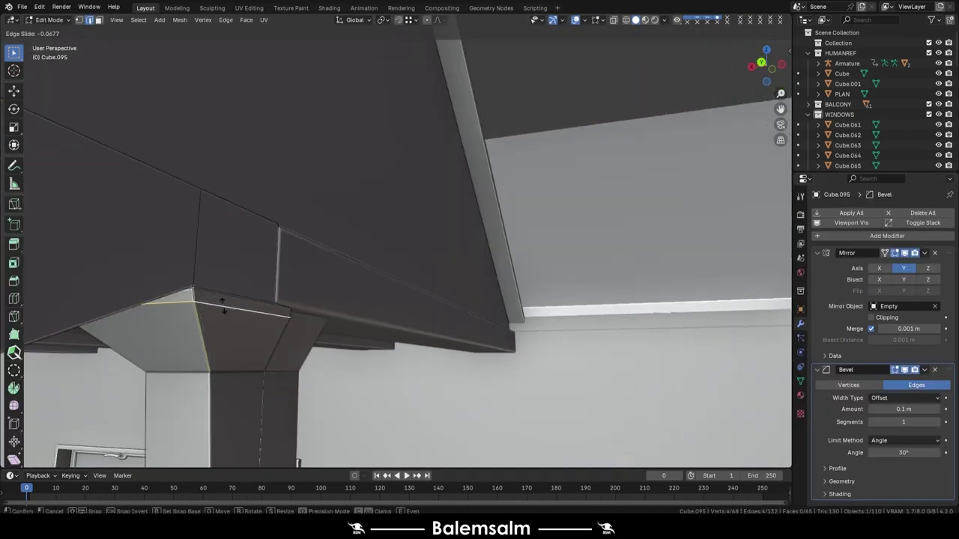
pyautogui.click(222, 305)
pyautogui.press('Tab')
pyautogui.rightClick(535, 142)
pyautogui.click(535, 142)
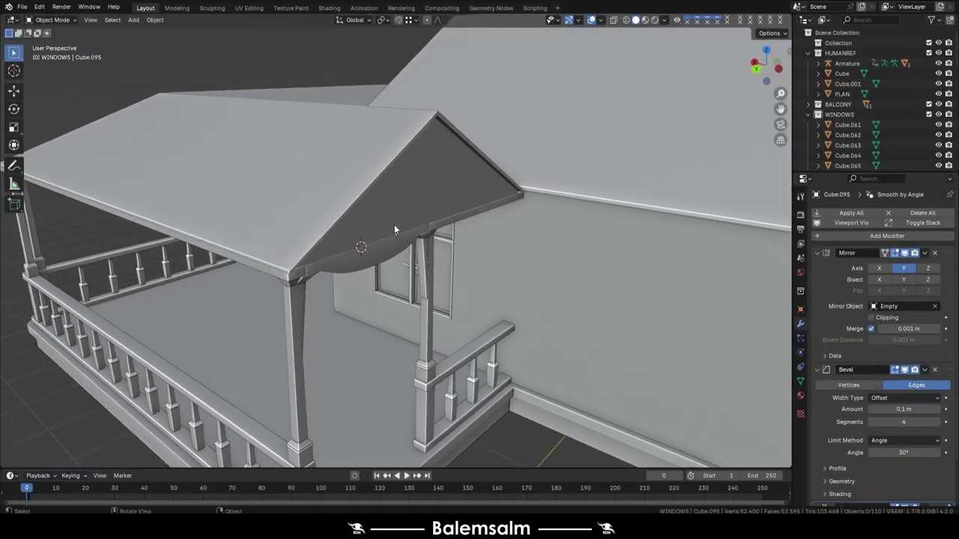
pyautogui.moveTo(395, 229); pyautogui.dragTo(428, 167, button='middle')
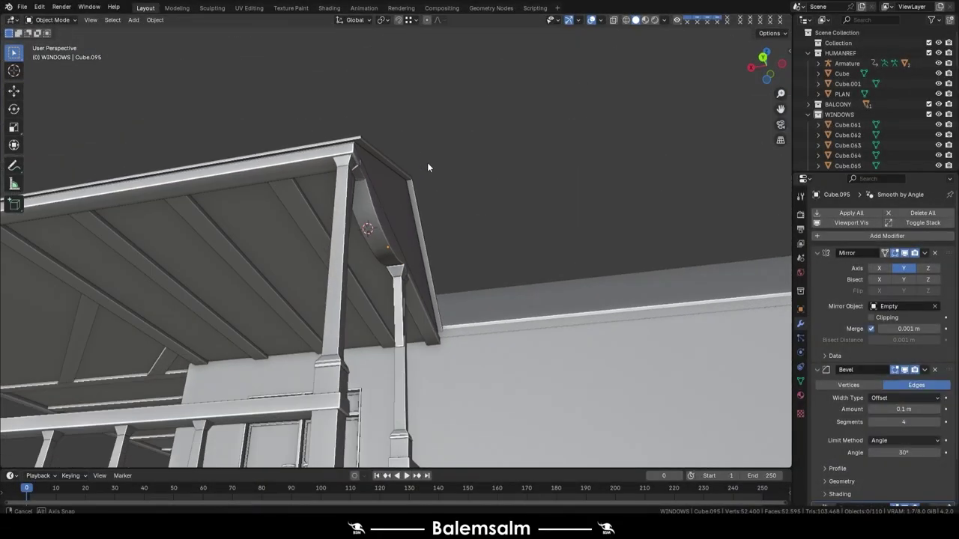
pyautogui.click(868, 213)
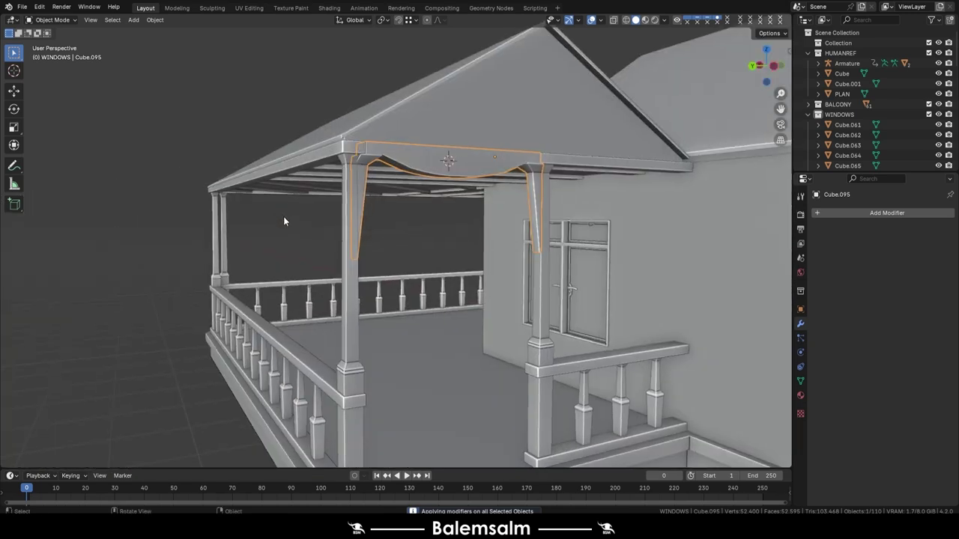
# - Shade the porch fascia with auto smooth
pyautogui.press('Tab')
pyautogui.press('Tab')
pyautogui.rightClick(495, 126)
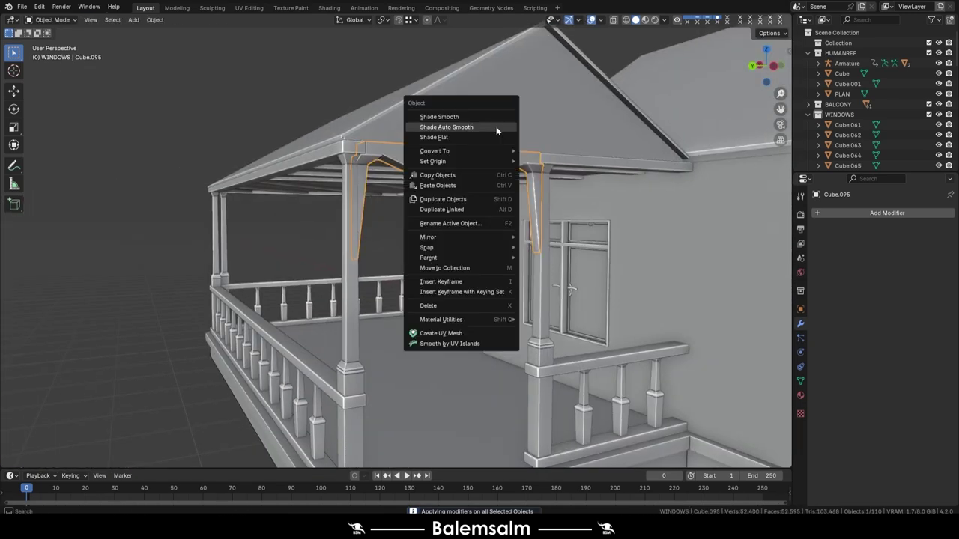
pyautogui.click(496, 126)
# - Shade the main roof flat, then auto smooth at 30°
pyautogui.keyDown('ctrl'); pyautogui.moveTo(391, 133); pyautogui.dragTo(347, 115, button='middle'); pyautogui.keyUp('ctrl')
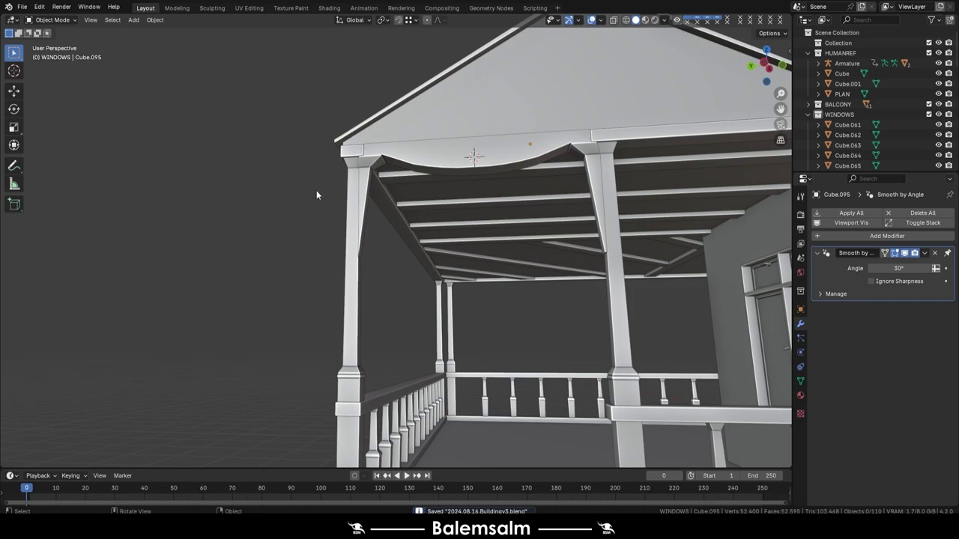
pyautogui.moveTo(317, 194); pyautogui.dragTo(355, 190, button='middle')
pyautogui.moveTo(489, 232)
pyautogui.mouseDown(button='middle')
pyautogui.moveTo(434, 200)
pyautogui.moveTo(496, 214)
pyautogui.moveTo(571, 188)
pyautogui.moveTo(642, 216)
pyautogui.moveTo(549, 235)
pyautogui.moveTo(447, 229)
pyautogui.moveTo(416, 241)
pyautogui.moveTo(389, 219)
pyautogui.mouseUp(button='middle')
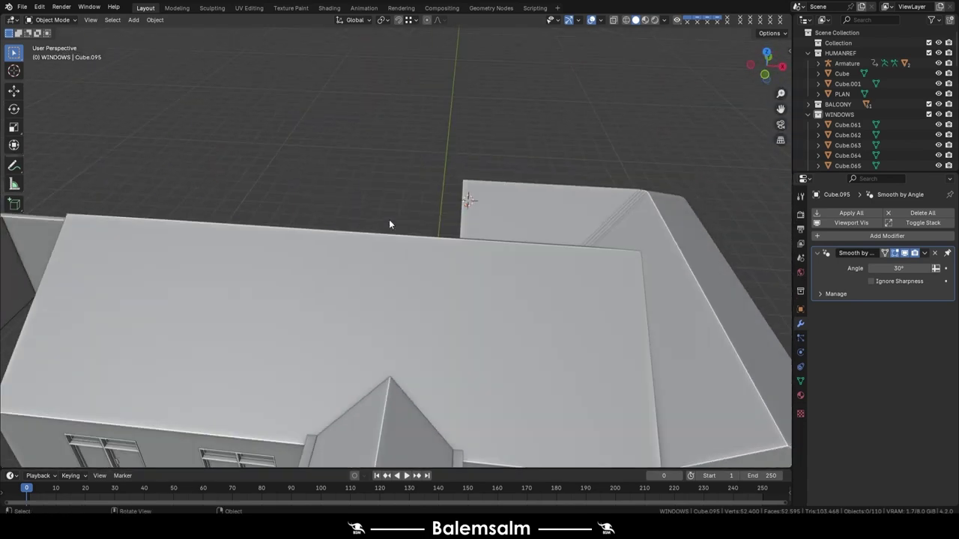
pyautogui.scroll(-5, 389, 220)
pyautogui.click(548, 206)
pyautogui.rightClick(548, 206)
pyautogui.click(547, 207)
pyautogui.rightClick(548, 206)
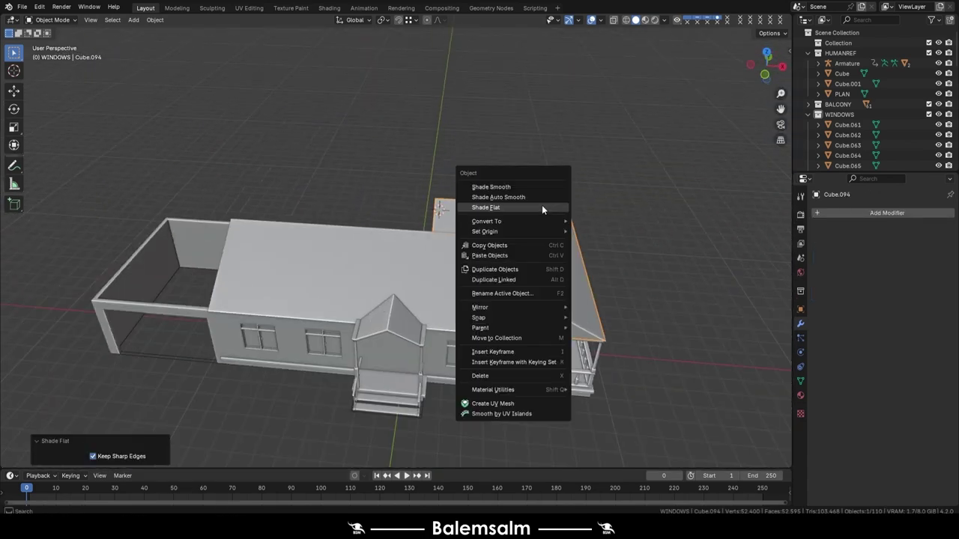
pyautogui.click(542, 196)
pyautogui.moveTo(558, 168)
pyautogui.mouseDown(button='middle')
pyautogui.moveTo(479, 257)
pyautogui.moveTo(589, 253)
pyautogui.moveTo(507, 215)
pyautogui.moveTo(449, 204)
pyautogui.moveTo(372, 222)
pyautogui.moveTo(287, 264)
pyautogui.moveTo(355, 284)
pyautogui.moveTo(599, 203)
pyautogui.moveTo(392, 269)
pyautogui.moveTo(458, 221)
pyautogui.moveTo(460, 234)
pyautogui.moveTo(429, 250)
pyautogui.mouseUp(button='middle')
# - Save the file and place a duplicate of the main roof over the garage wing along X
pyautogui.hotkey('ctrl', 's')
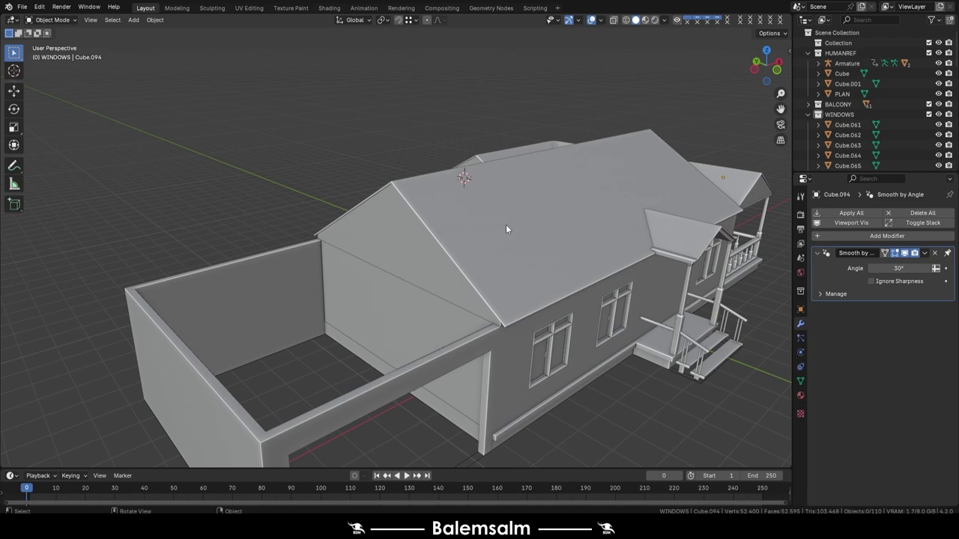
pyautogui.click(505, 224)
pyautogui.hotkey('shift', 'd')
pyautogui.press('x')
pyautogui.click(301, 292)
# - Rotate the roof copy about Z to fit, then assign it to a ROOFS collection
pyautogui.press('r')
pyautogui.press('z')
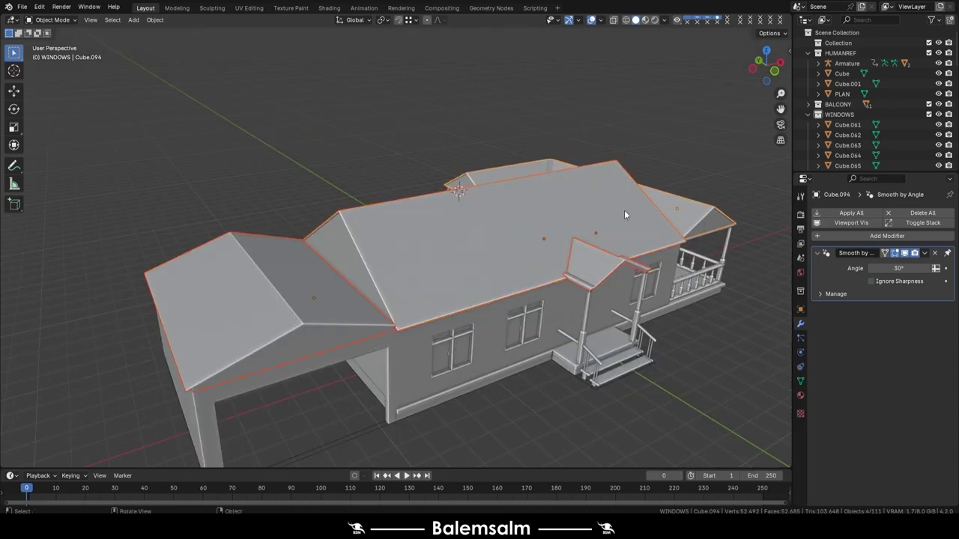
pyautogui.press('m')
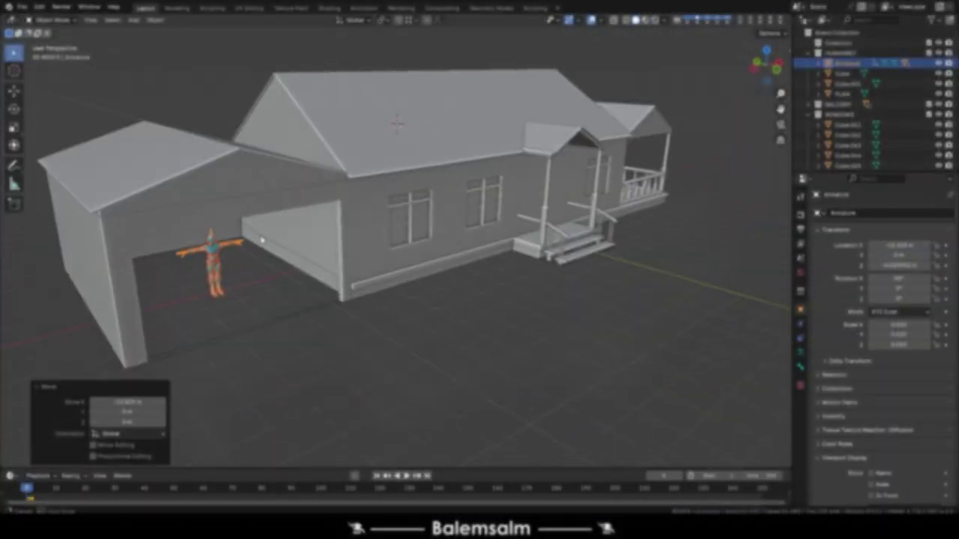
# - Save the file and add a new cube
pyautogui.press('KP_Decimal')
pyautogui.click(465, 285)
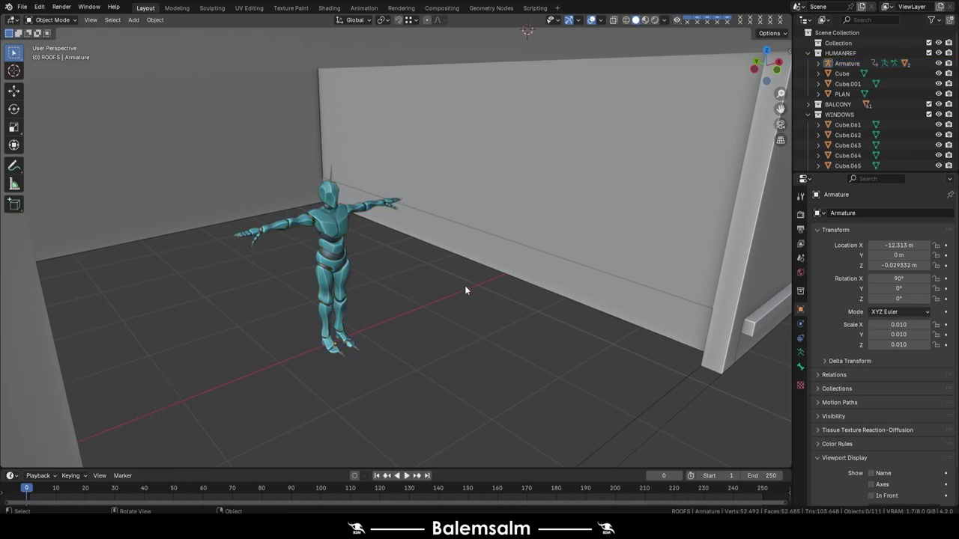
pyautogui.hotkey('ctrl', 's')
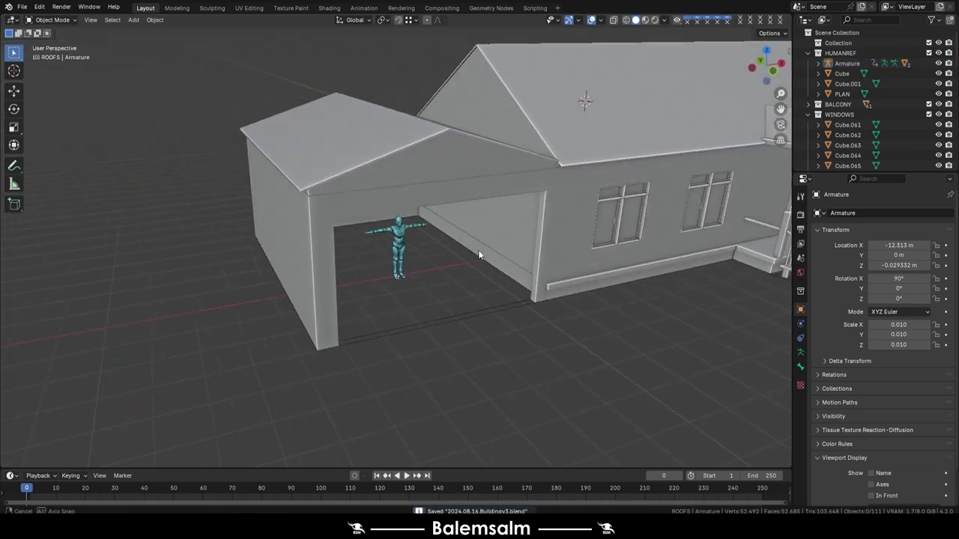
pyautogui.hotkey('shift', 'a')
pyautogui.click(525, 156)
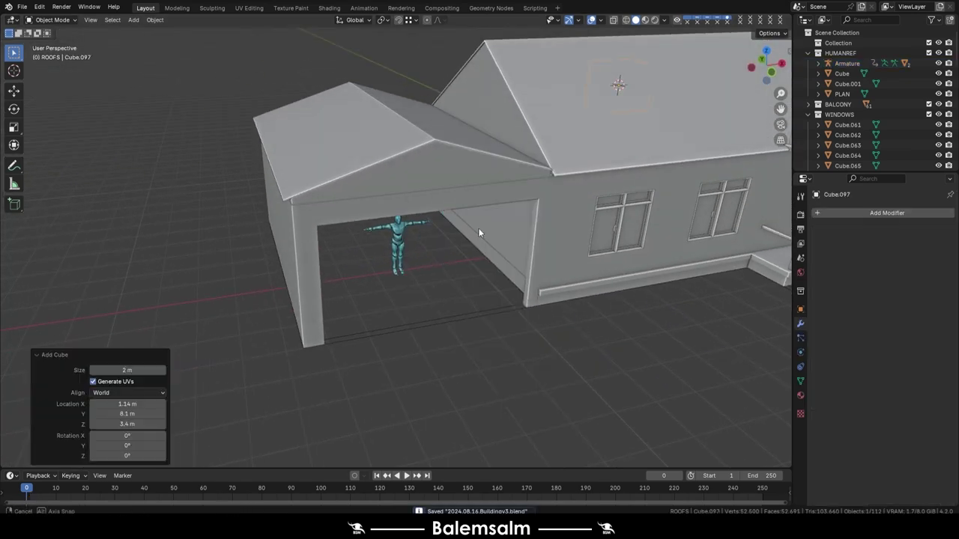
# - Move the new cube along X and Z into the top of the garage opening
pyautogui.press('g')
pyautogui.click(561, 142)
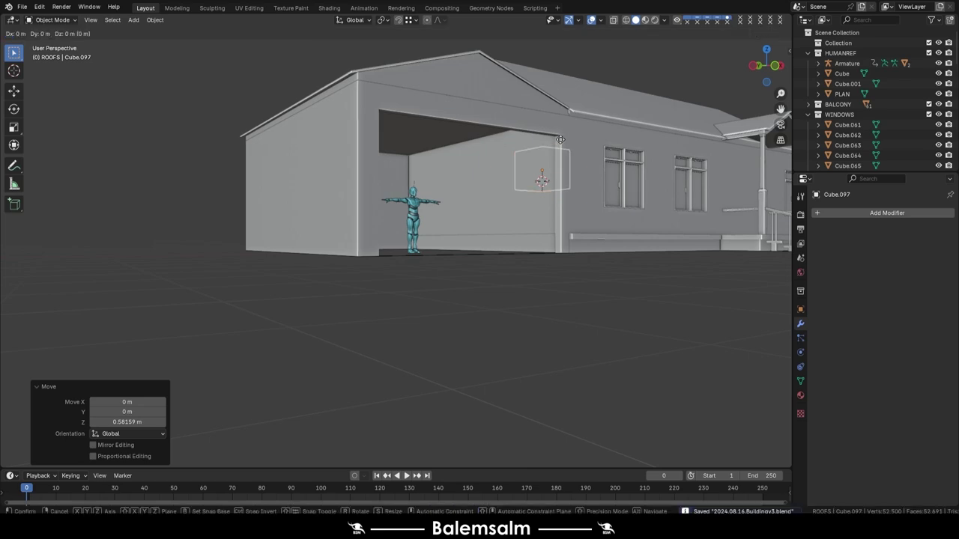
pyautogui.press('g')
pyautogui.moveTo(525, 129)
pyautogui.mouseDown(button='middle')
pyautogui.moveTo(432, 224)
pyautogui.moveTo(360, 217)
pyautogui.moveTo(397, 188)
pyautogui.mouseUp(button='middle')
pyautogui.press('g')
pyautogui.press('x')
pyautogui.press('g')
pyautogui.press('z')
pyautogui.click(374, 293)
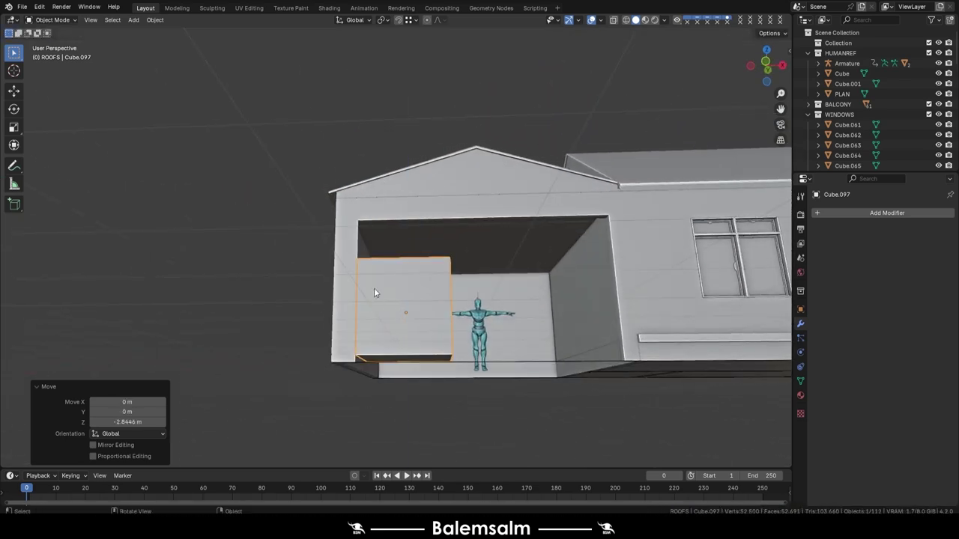
pyautogui.rightClick(361, 214)
pyautogui.moveTo(360, 218)
pyautogui.mouseDown(button='middle')
pyautogui.moveTo(412, 211)
pyautogui.moveTo(409, 330)
pyautogui.mouseUp(button='middle')
# - Raise the cube's bottom face into a thin slab and stretch it across the opening
pyautogui.press('Tab')
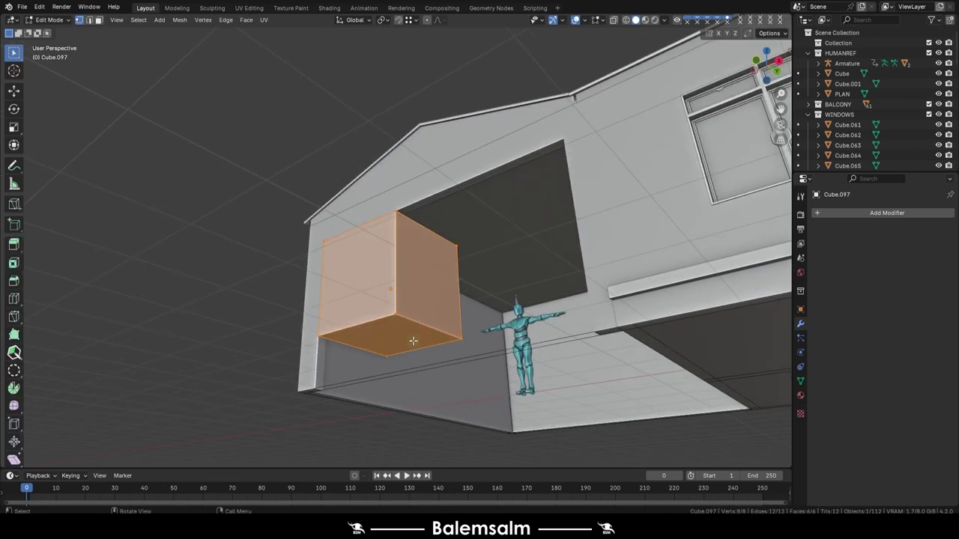
pyautogui.click(409, 334)
pyautogui.press('g')
pyautogui.press('z')
pyautogui.click(405, 253)
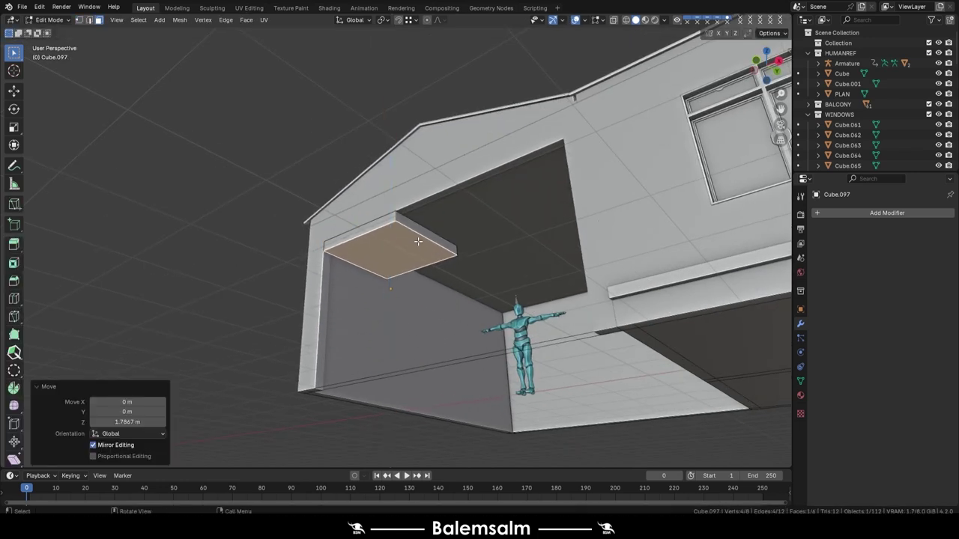
pyautogui.moveTo(475, 201); pyautogui.dragTo(585, 127, button='middle')
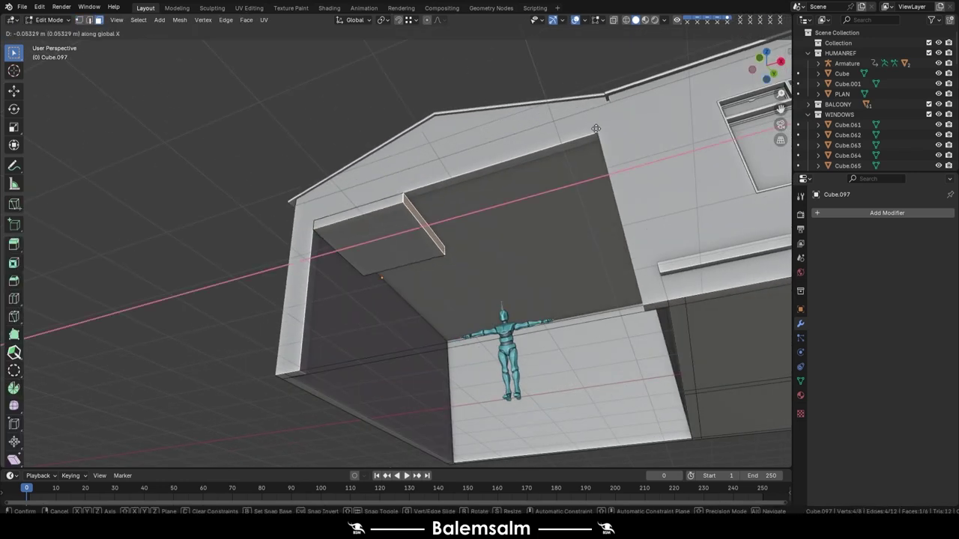
pyautogui.click(595, 128)
pyautogui.moveTo(524, 187)
pyautogui.mouseDown(button='middle')
pyautogui.moveTo(551, 245)
pyautogui.moveTo(535, 194)
pyautogui.moveTo(483, 263)
pyautogui.moveTo(507, 318)
pyautogui.mouseUp(button='middle')
pyautogui.click(535, 193)
# - Drop the slab's bottom face to fill the opening and add seven even horizontal loop cuts
pyautogui.press('g')
pyautogui.press('z')
pyautogui.click(538, 186)
pyautogui.scroll(-4, 483, 264)
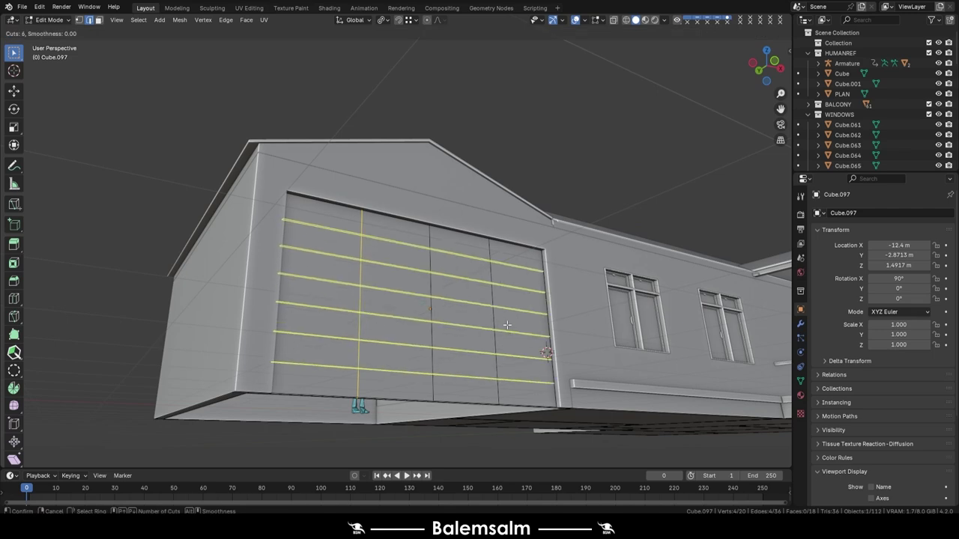
pyautogui.scroll(1, 507, 324)
pyautogui.click(507, 324)
pyautogui.rightClick(507, 324)
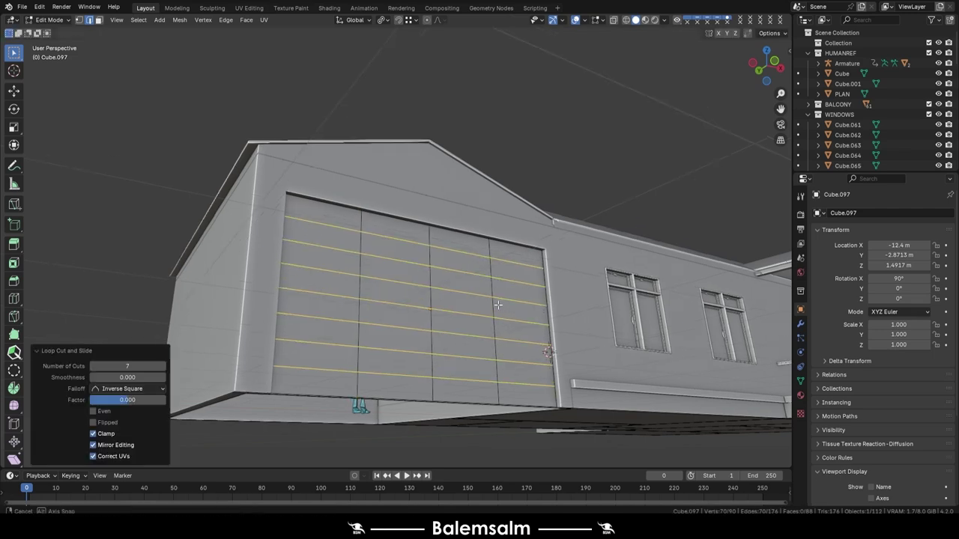
pyautogui.moveTo(507, 325)
pyautogui.mouseDown(button='middle')
pyautogui.moveTo(474, 280)
pyautogui.moveTo(539, 268)
pyautogui.mouseUp(button='middle')
pyautogui.scroll(4, 540, 268)
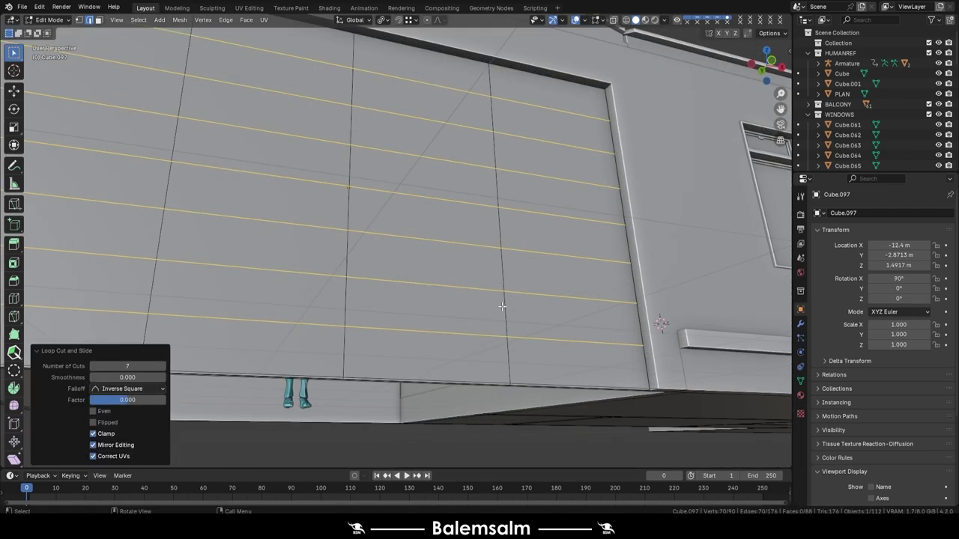
pyautogui.scroll(2, 502, 326)
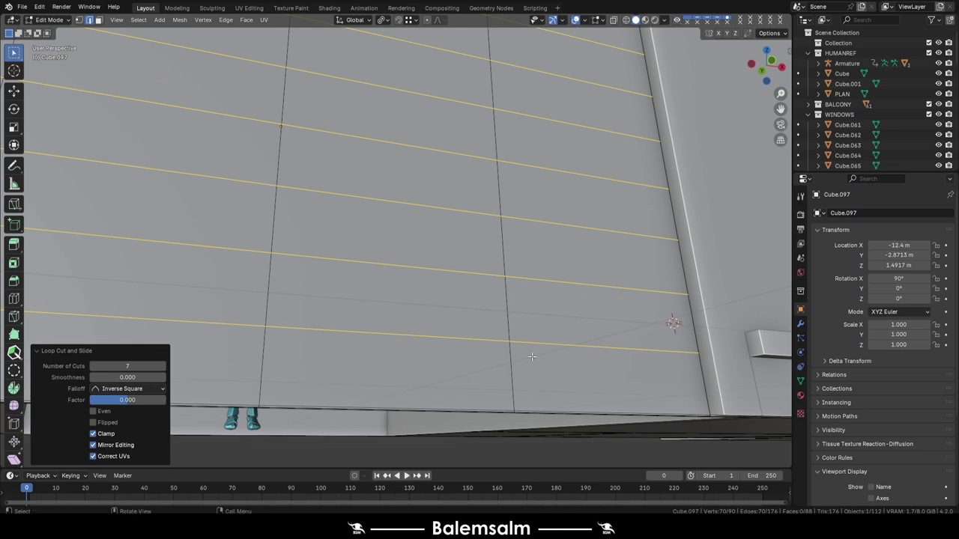
# - Double each cut into groove edges and recess the strips with a -0.00281 m shrink/fatten
pyautogui.hotkey('ctrl', 'shift', 'r')
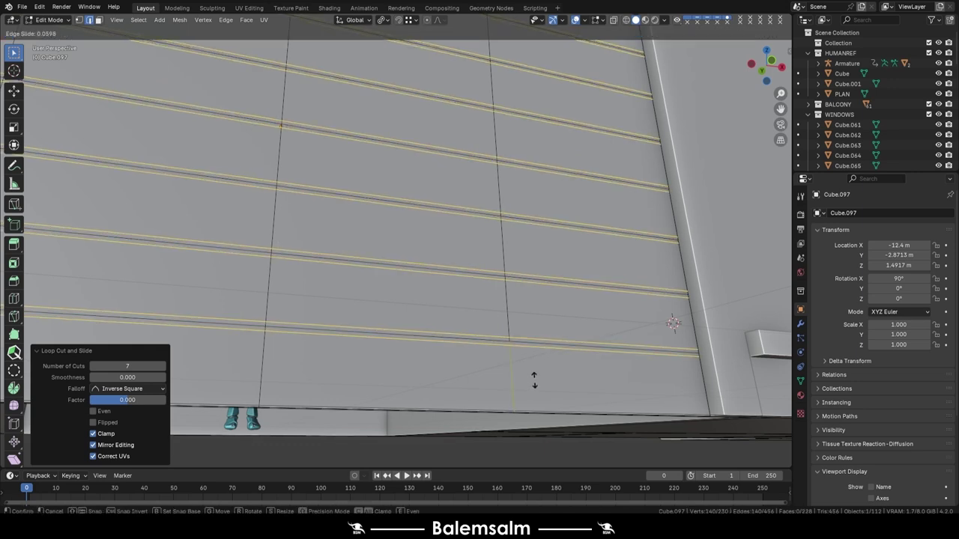
pyautogui.click(533, 374)
pyautogui.moveTo(533, 374); pyautogui.dragTo(544, 346, button='middle')
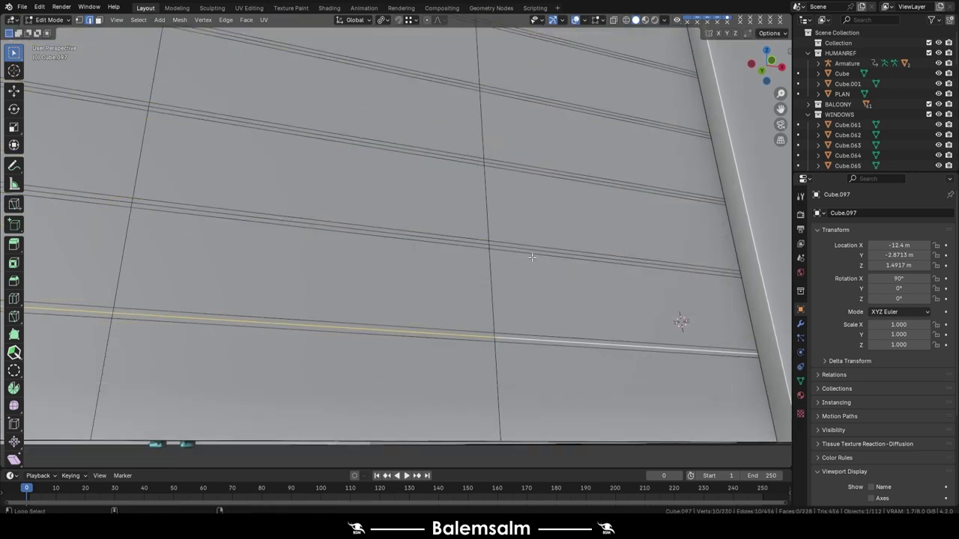
pyautogui.keyDown('shift'); pyautogui.moveTo(529, 168); pyautogui.dragTo(526, 265, button='middle'); pyautogui.keyUp('shift')
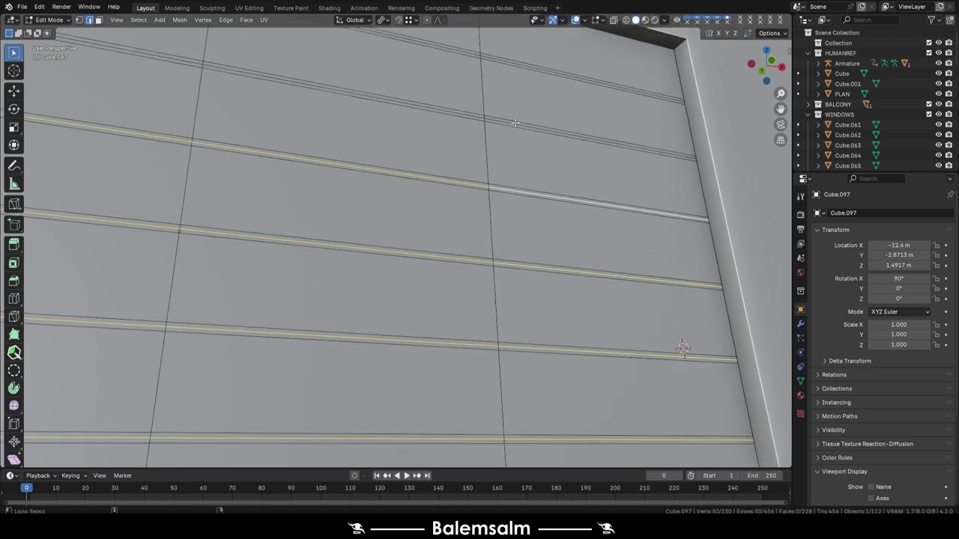
pyautogui.moveTo(529, 159); pyautogui.dragTo(561, 268, button='middle')
pyautogui.hotkey('alt', 's')
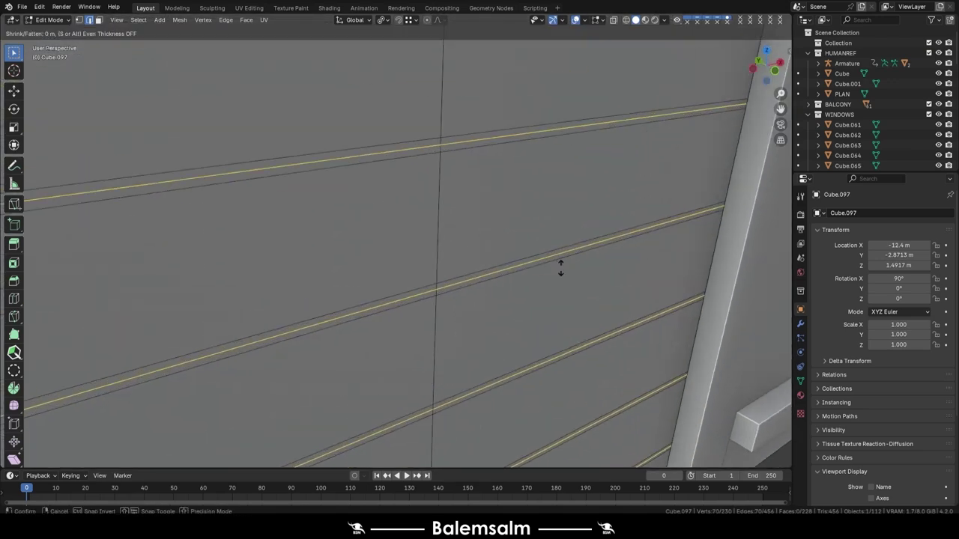
pyautogui.press('Escape')
pyautogui.press('Tab')
pyautogui.scroll(-4, 555, 288)
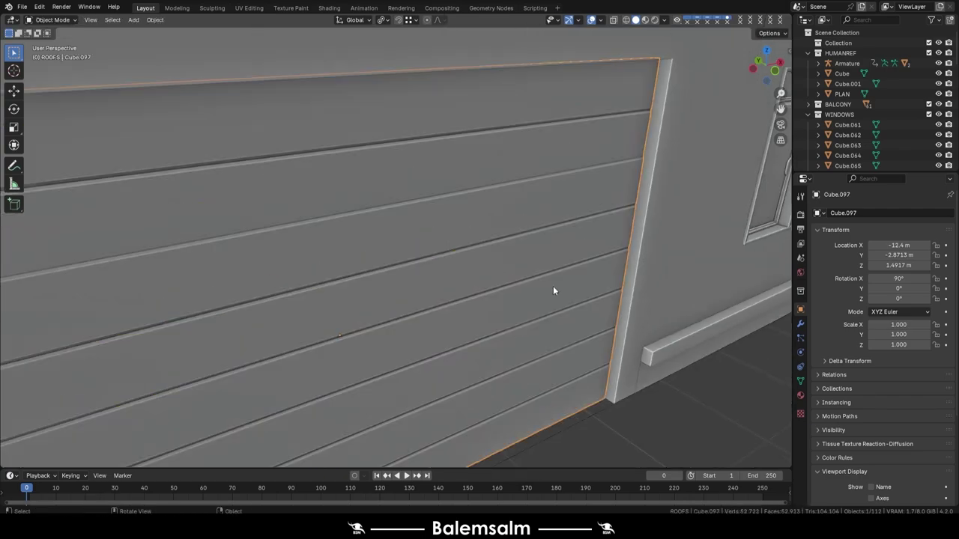
pyautogui.scroll(-5, 554, 288)
pyautogui.moveTo(581, 398)
pyautogui.mouseDown(button='middle')
pyautogui.moveTo(460, 289)
pyautogui.moveTo(409, 302)
pyautogui.moveTo(452, 267)
pyautogui.moveTo(507, 319)
pyautogui.moveTo(549, 275)
pyautogui.moveTo(545, 235)
pyautogui.moveTo(492, 280)
pyautogui.moveTo(455, 336)
pyautogui.mouseUp(button='middle')
# - Turn on Clipping in the long beam's Mirror modifier
pyautogui.scroll(5, 450, 344)
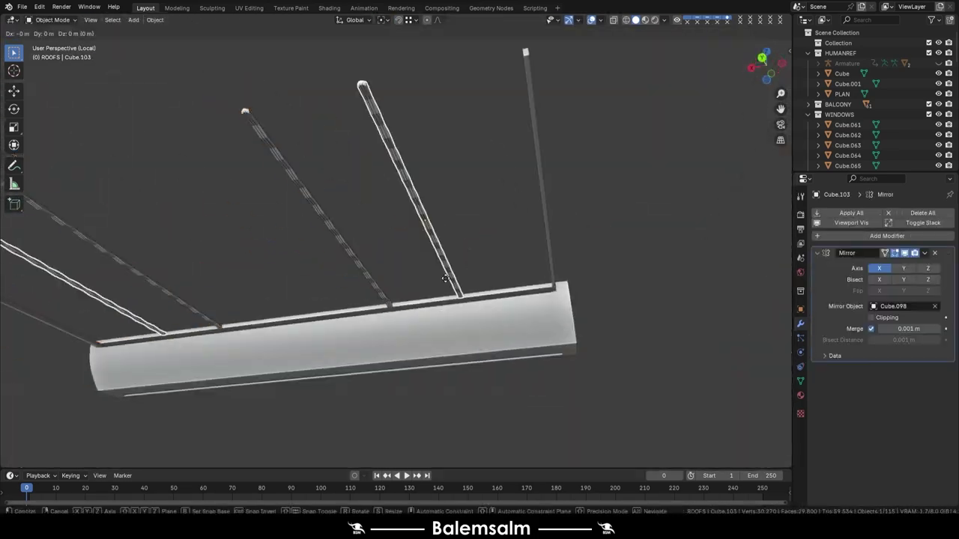
pyautogui.moveTo(569, 300); pyautogui.dragTo(618, 322, button='middle')
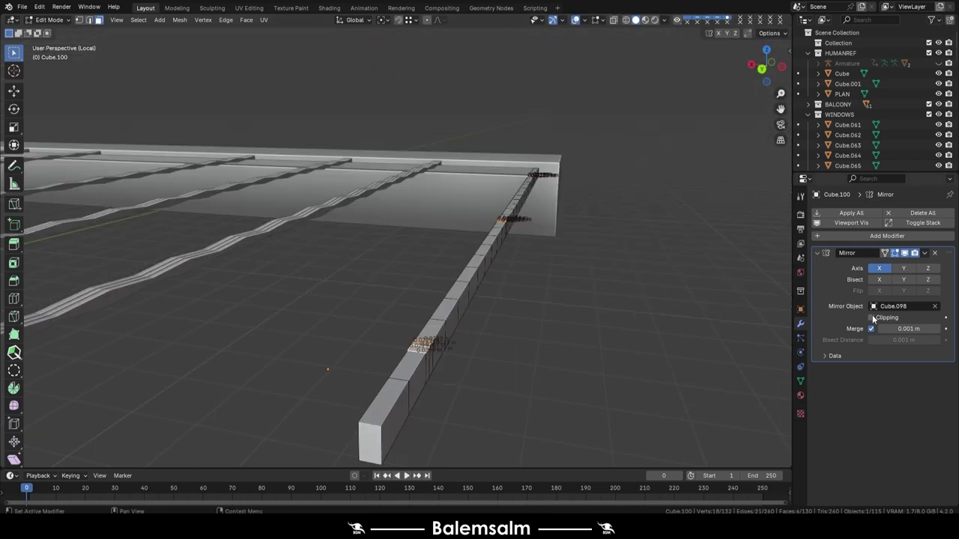
pyautogui.click(871, 317)
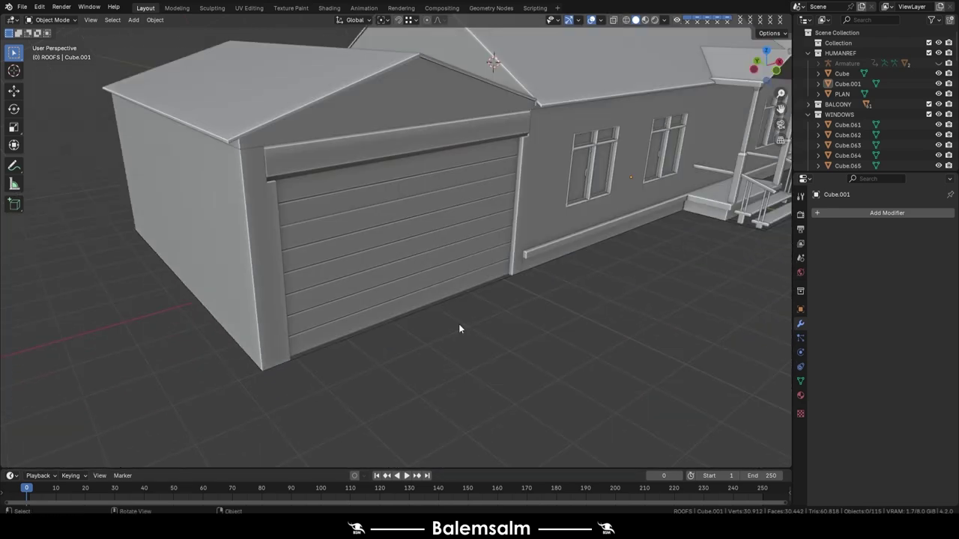
# - Save the house file and pull the view back to show the whole house
pyautogui.hotkey('ctrl', 's')
pyautogui.click(416, 288)
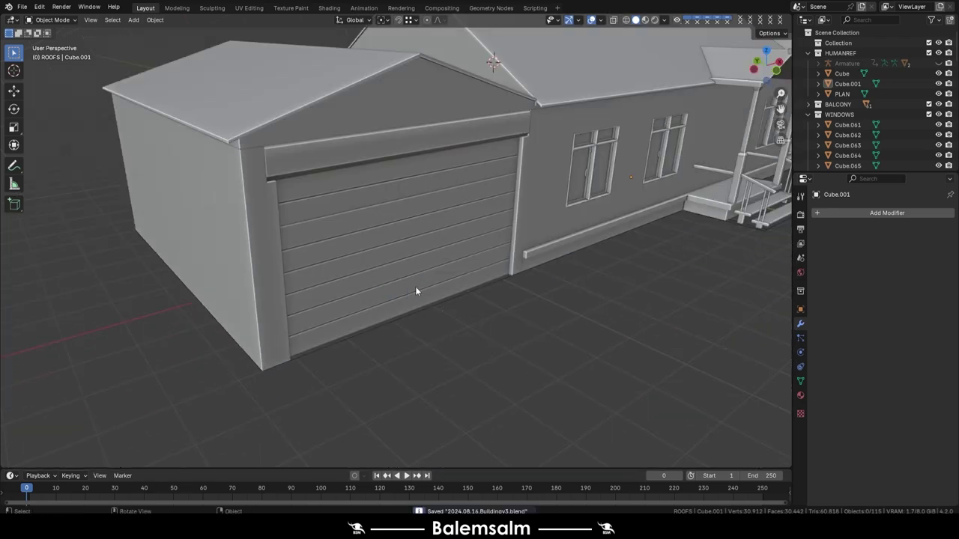
pyautogui.keyDown('shift'); pyautogui.moveTo(415, 286); pyautogui.dragTo(454, 142, button='middle'); pyautogui.keyUp('shift')
pyautogui.press('Escape')
# - Snap the 3D cursor into place and add a new cube there
pyautogui.hotkey('shift', 'a')
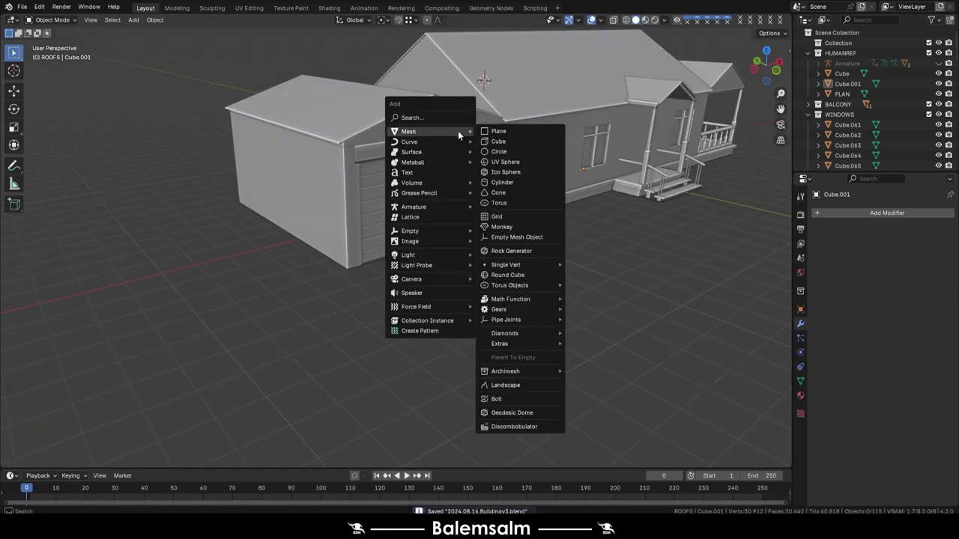
pyautogui.press('Escape')
pyautogui.hotkey('shift', 's')
pyautogui.hotkey('shift', 'a')
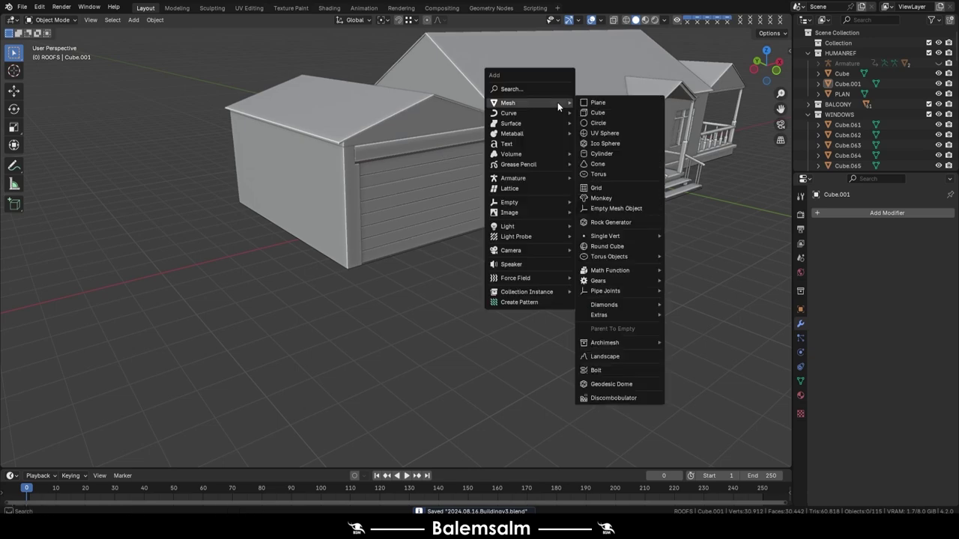
pyautogui.click(588, 115)
# - Shrink the cube and move its face (G Y -0.25) into a thin 0.34 × 0.62 m panel
pyautogui.moveTo(588, 115); pyautogui.dragTo(403, 298, button='middle')
pyautogui.scroll(5, 403, 310)
pyautogui.press('KP_1')
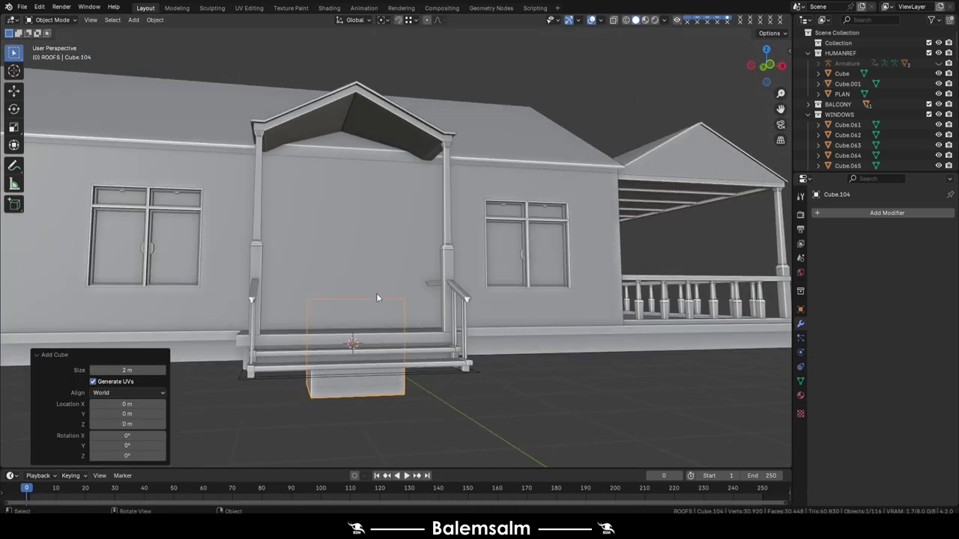
pyautogui.press('`')
pyautogui.scroll(2, 396, 299)
pyautogui.click(418, 353)
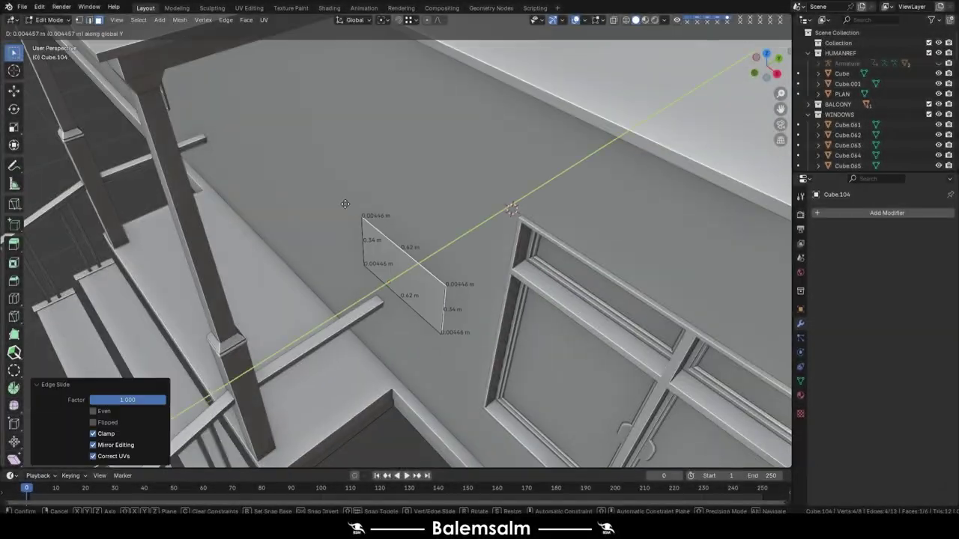
pyautogui.press('g')
pyautogui.click(368, 206)
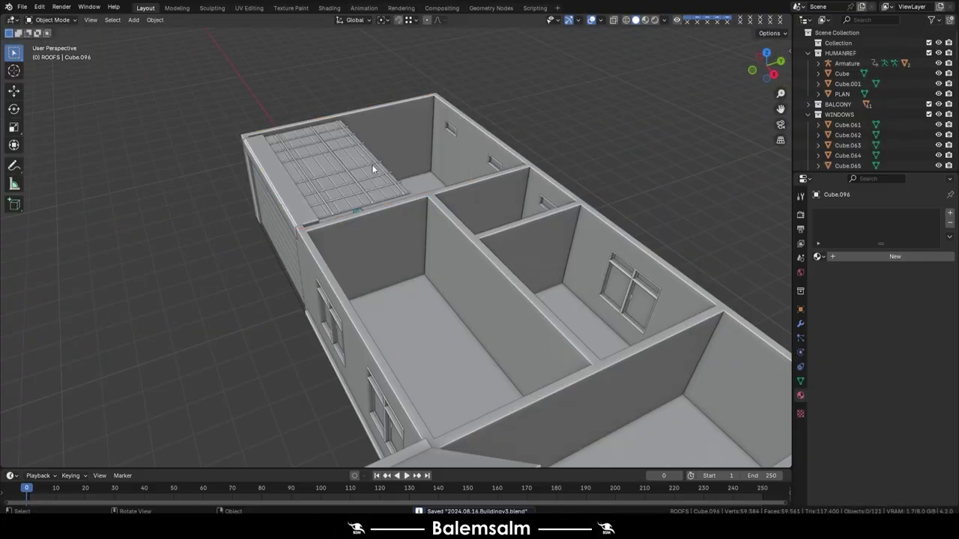
# - Delete the garage's roof-beam grid and its light slab
pyautogui.click(383, 183)
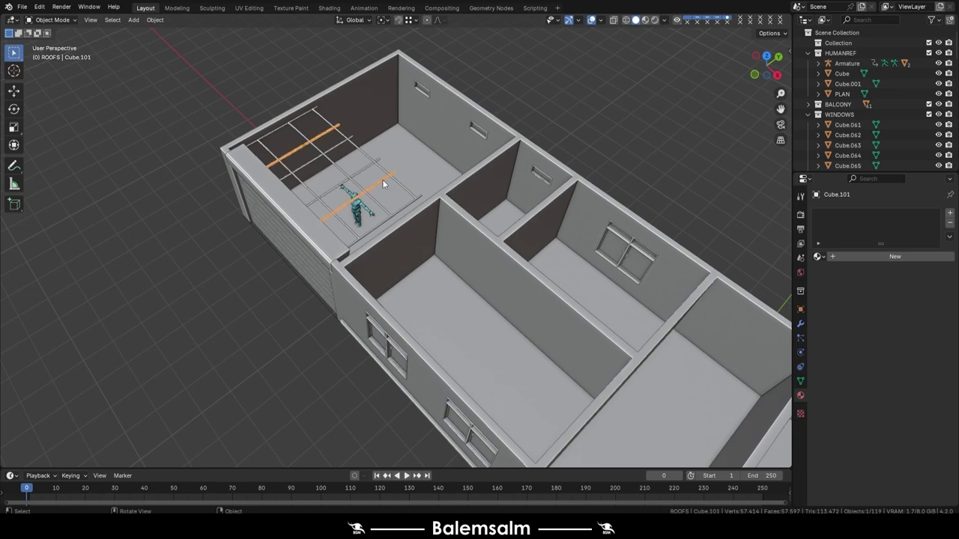
pyautogui.click(369, 171)
pyautogui.press('Delete')
pyautogui.click(373, 160)
pyautogui.press('Delete')
pyautogui.scroll(6, 373, 160)
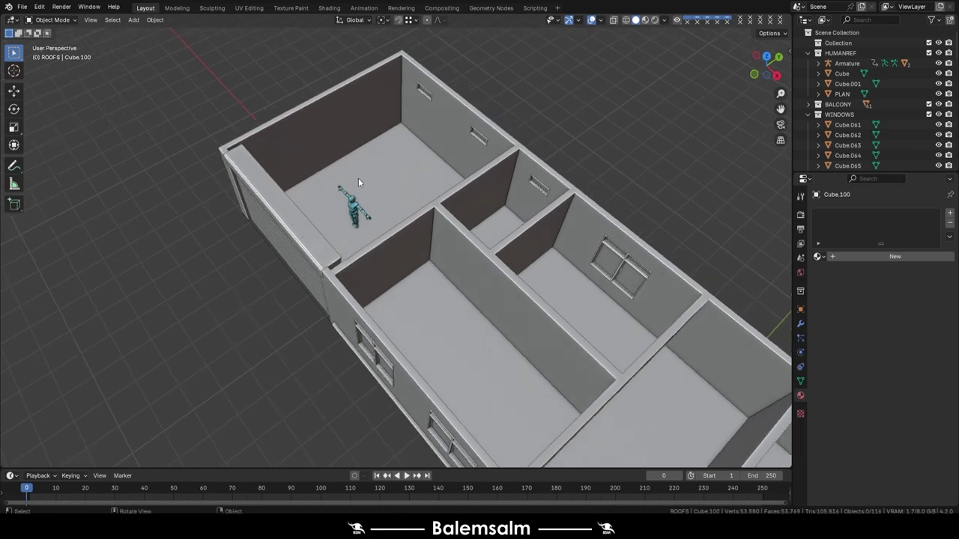
pyautogui.click(368, 194)
pyautogui.press('Delete')
# - Isolate the human reference figure in local view, clear its location to the origin, and save
pyautogui.moveTo(396, 183); pyautogui.dragTo(310, 317)
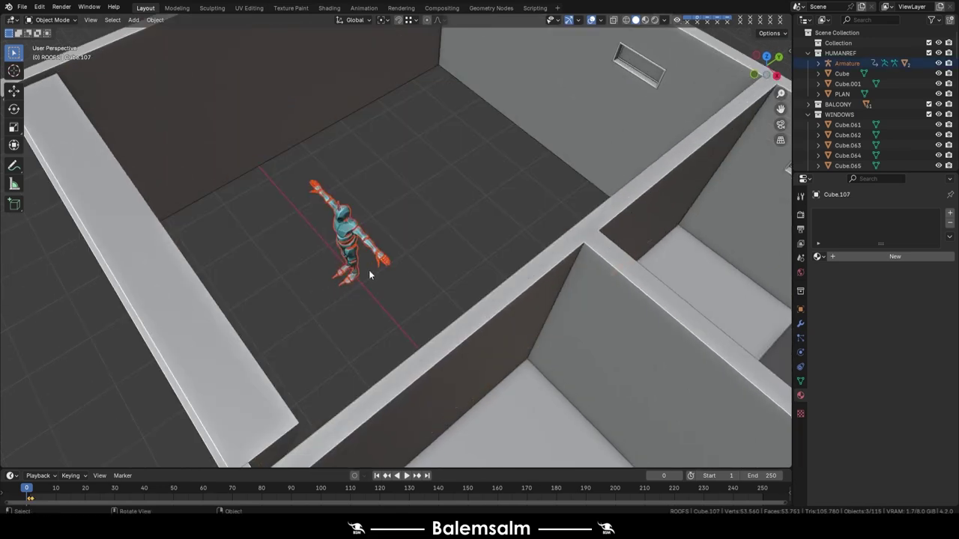
pyautogui.press('/')
pyautogui.hotkey('alt', 'g')
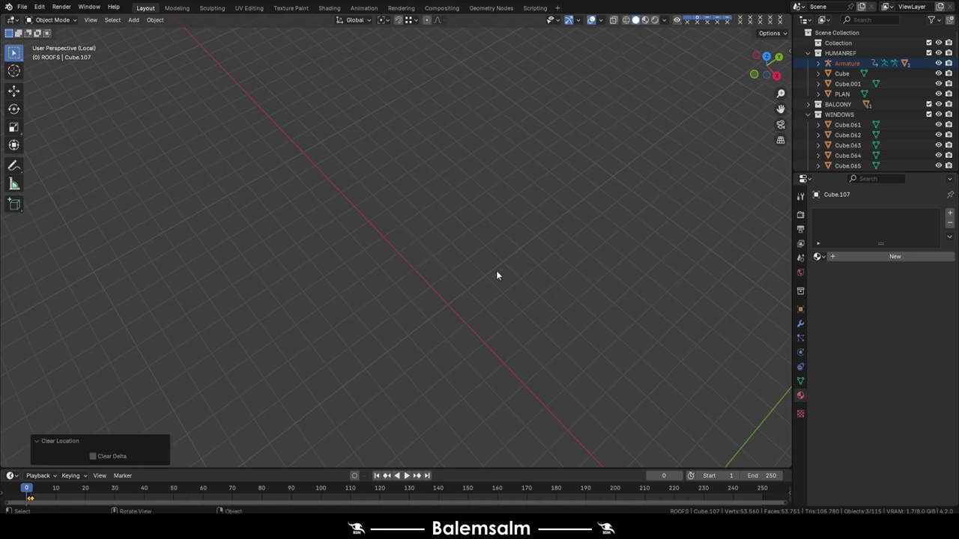
pyautogui.moveTo(496, 270); pyautogui.dragTo(594, 250, button='middle')
pyautogui.hotkey('ctrl', 's')
pyautogui.click(486, 252)
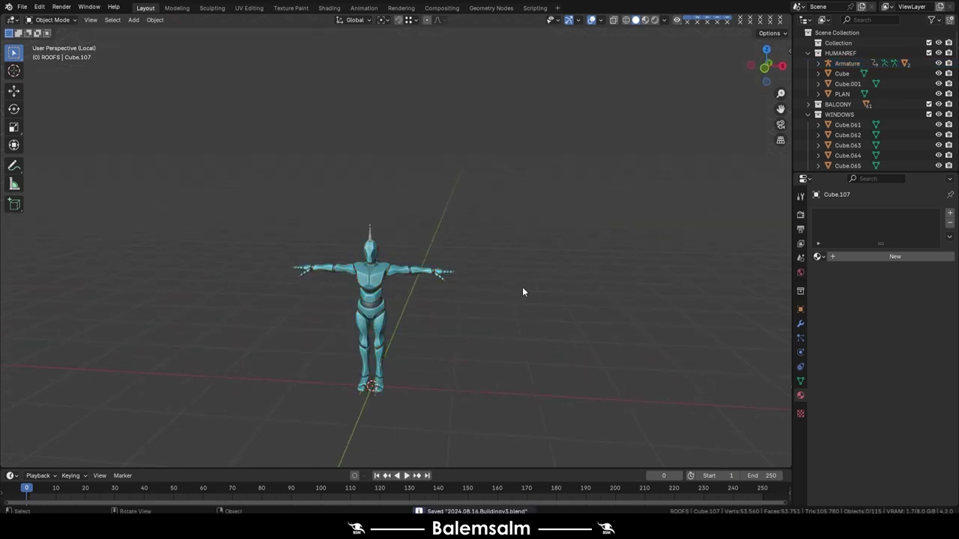
pyautogui.hotkey('shift', 'a')
pyautogui.moveTo(417, 296)
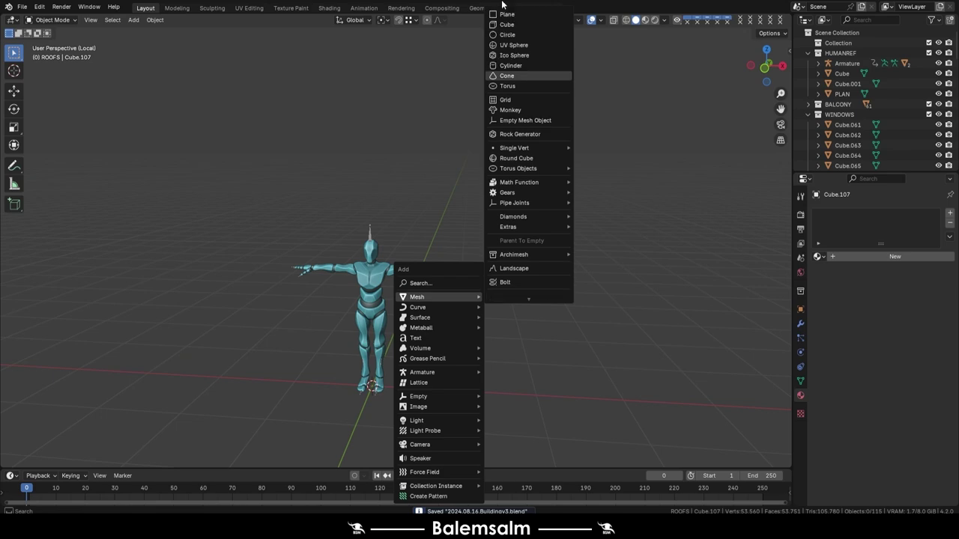
# - Add a cube beside the reference figure, raise it along Z, and save
pyautogui.click(524, 27)
pyautogui.press('z')
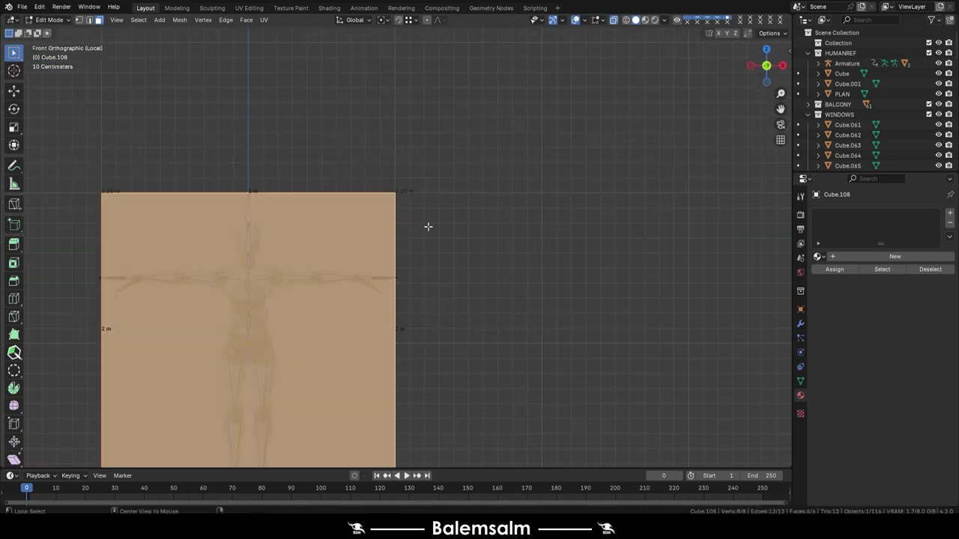
pyautogui.press('s')
pyautogui.press('x')
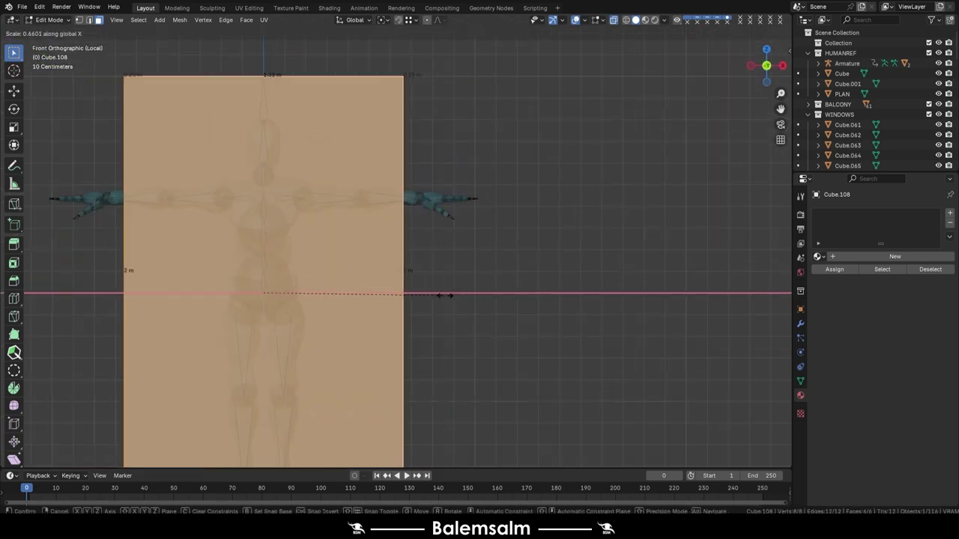
pyautogui.hotkey('ctrl', 's')
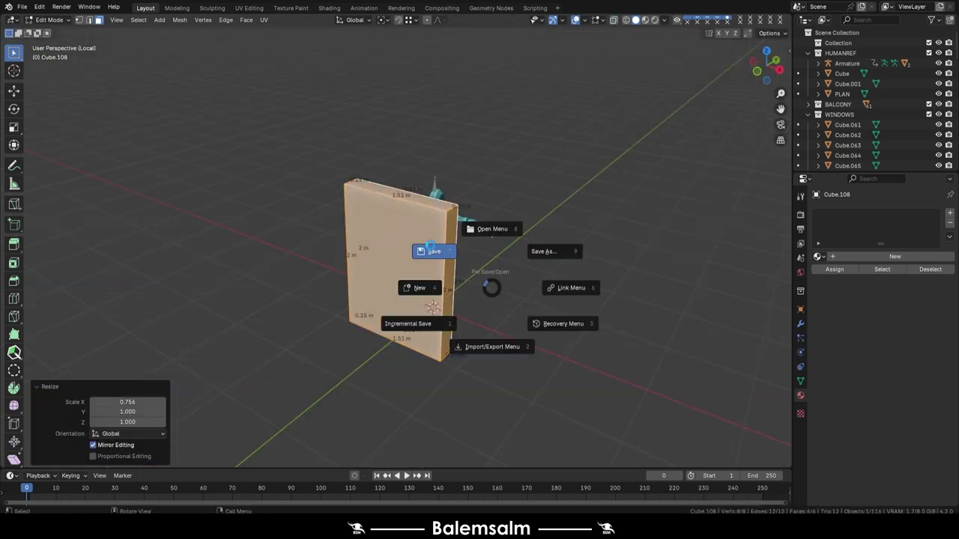
# - Resize the block to 1.1 m wide, then extrude its faces and thicken them 0.05 m
pyautogui.press('s')
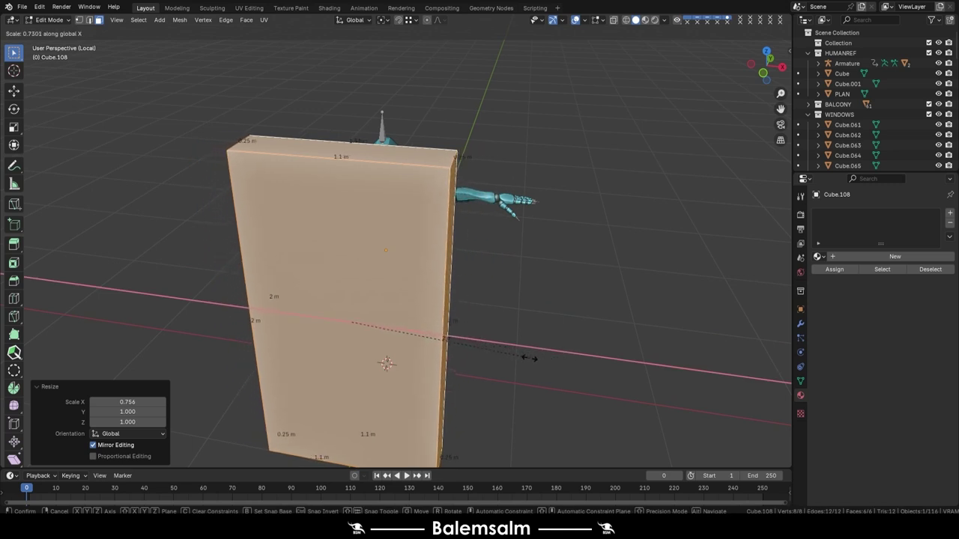
pyautogui.moveTo(498, 363); pyautogui.dragTo(530, 252, button='middle')
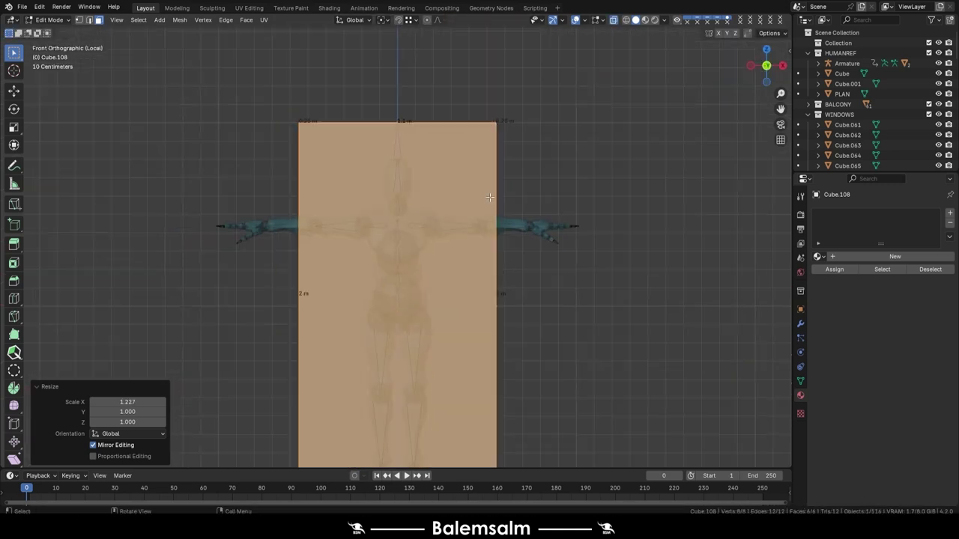
pyautogui.moveTo(639, 255)
pyautogui.mouseDown(button='middle')
pyautogui.moveTo(418, 248)
pyautogui.moveTo(442, 362)
pyautogui.moveTo(390, 406)
pyautogui.mouseUp(button='middle')
pyautogui.click(418, 249)
pyautogui.press('e')
pyautogui.press('Escape')
pyautogui.hotkey('alt', 's')
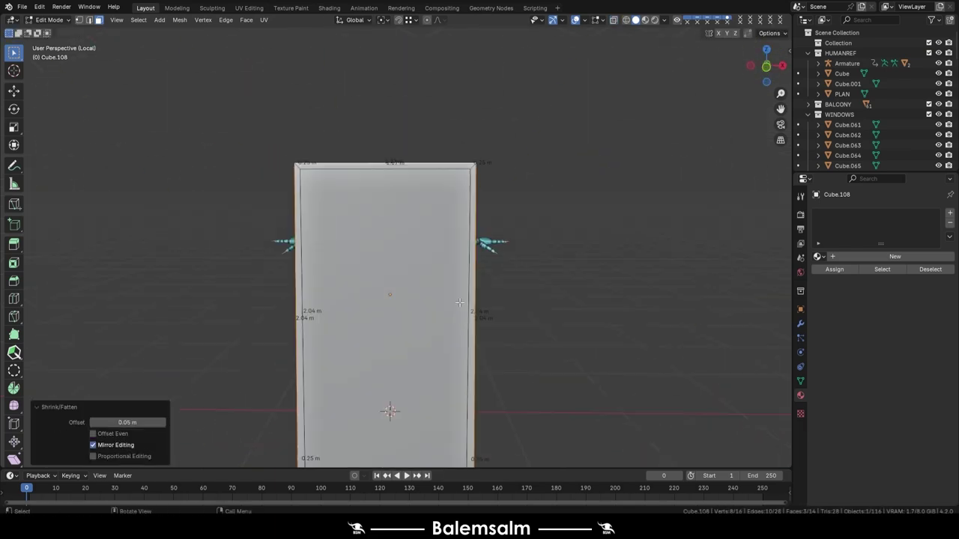
# - Confirm the 0.05 m thickening and add two loop cuts along the frame, scaled along X
pyautogui.click(452, 319)
pyautogui.moveTo(451, 319)
pyautogui.mouseDown(button='middle')
pyautogui.moveTo(414, 235)
pyautogui.moveTo(379, 338)
pyautogui.mouseUp(button='middle')
pyautogui.hotkey('ctrl', 'r')
pyautogui.scroll(1, 427, 342)
pyautogui.click(426, 342)
pyautogui.press('s')
pyautogui.press('x')
pyautogui.press('y')
pyautogui.click(556, 330)
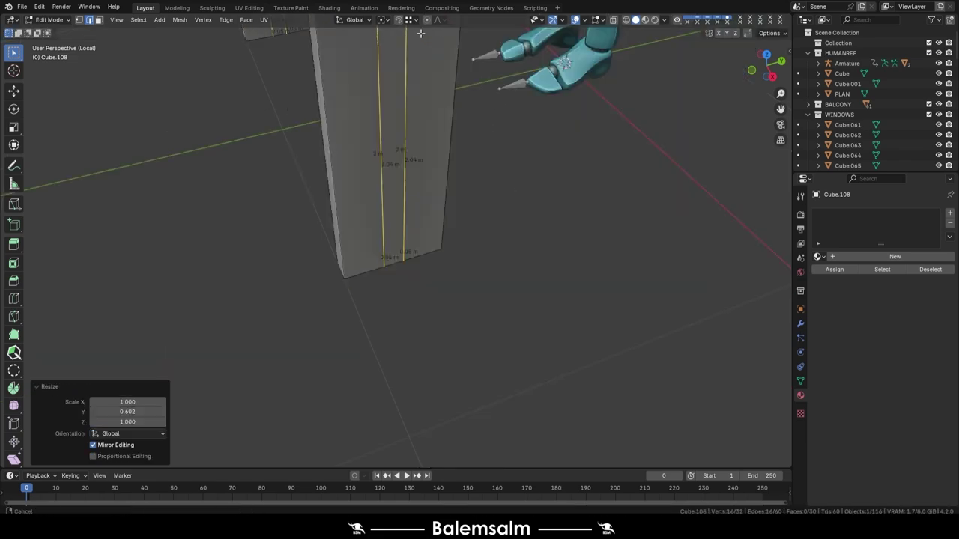
# - Scale the new loops along the depth (Y) and shift them along Y
pyautogui.moveTo(556, 330); pyautogui.dragTo(583, 403, button='middle')
pyautogui.press('s')
pyautogui.moveTo(496, 165); pyautogui.dragTo(586, 341, button='middle')
pyautogui.press('s')
pyautogui.press('y')
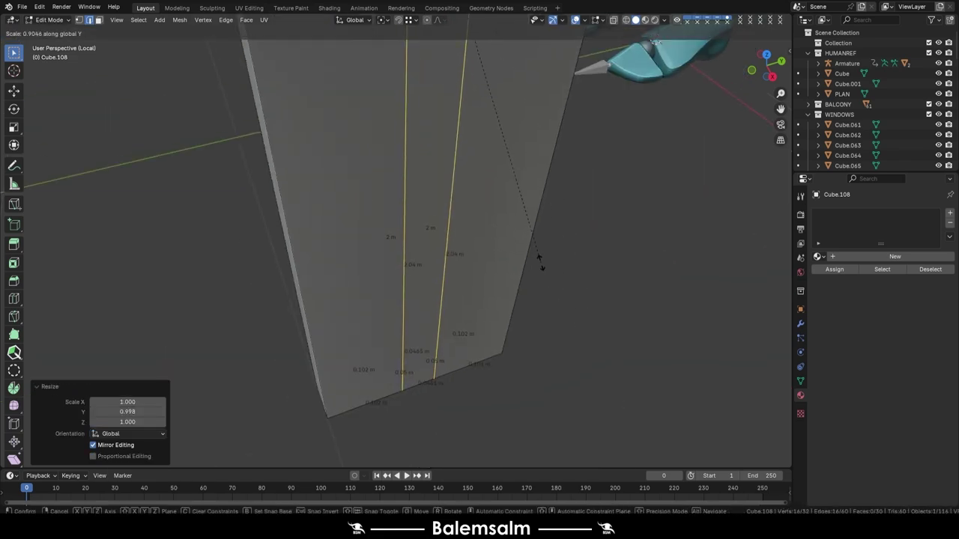
pyautogui.click(538, 259)
pyautogui.moveTo(538, 259)
pyautogui.mouseDown(button='middle')
pyautogui.moveTo(517, 289)
pyautogui.moveTo(447, 307)
pyautogui.moveTo(420, 360)
pyautogui.mouseUp(button='middle')
pyautogui.scroll(3, 419, 359)
pyautogui.press('g')
pyautogui.press('y')
pyautogui.click(412, 393)
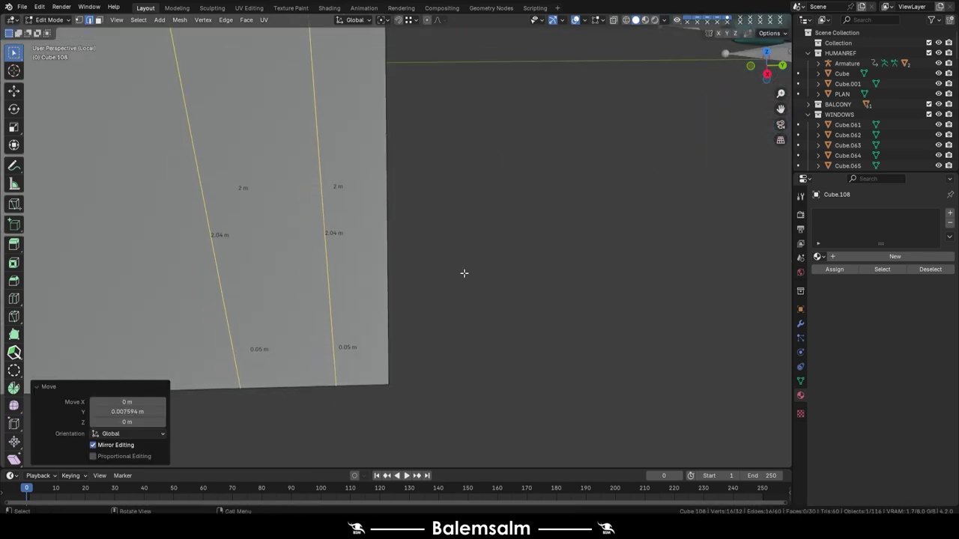
# - Add another loop cut slid along the depth and select the frame's edge loops
pyautogui.scroll(-4, 464, 272)
pyautogui.moveTo(582, 122); pyautogui.dragTo(366, 407, button='middle')
pyautogui.hotkey('ctrl', 'r')
pyautogui.click(366, 408)
pyautogui.press('g')
pyautogui.press('y')
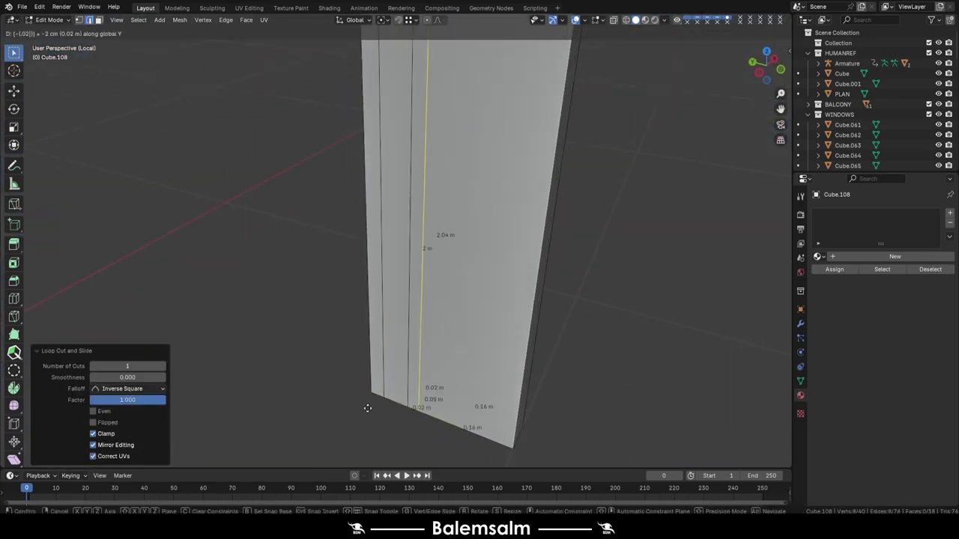
pyautogui.keyDown('alt'); pyautogui.click(410, 367); pyautogui.keyUp('alt')
pyautogui.scroll(-5, 410, 367)
pyautogui.scroll(3, 437, 225)
pyautogui.moveTo(427, 325)
pyautogui.mouseDown(button='middle')
pyautogui.moveTo(437, 225)
pyautogui.moveTo(449, 248)
pyautogui.mouseUp(button='middle')
pyautogui.keyDown('alt'); pyautogui.keyDown('shift'); pyautogui.click(449, 247); pyautogui.keyUp('shift'); pyautogui.keyUp('alt')
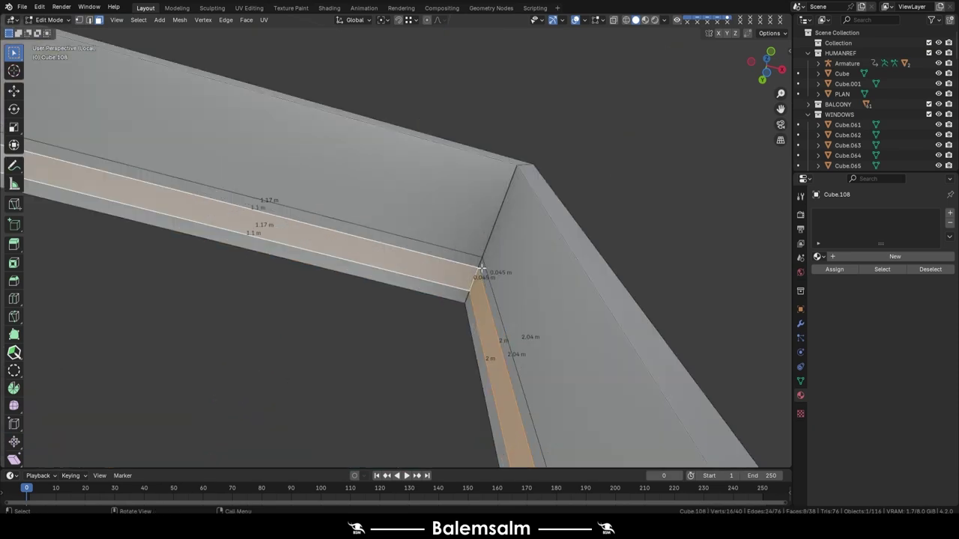
# - Deselect the top beam's loop and thicken the selected face strips by 0.01 m
pyautogui.press('KP_1')
pyautogui.scroll(3, 466, 232)
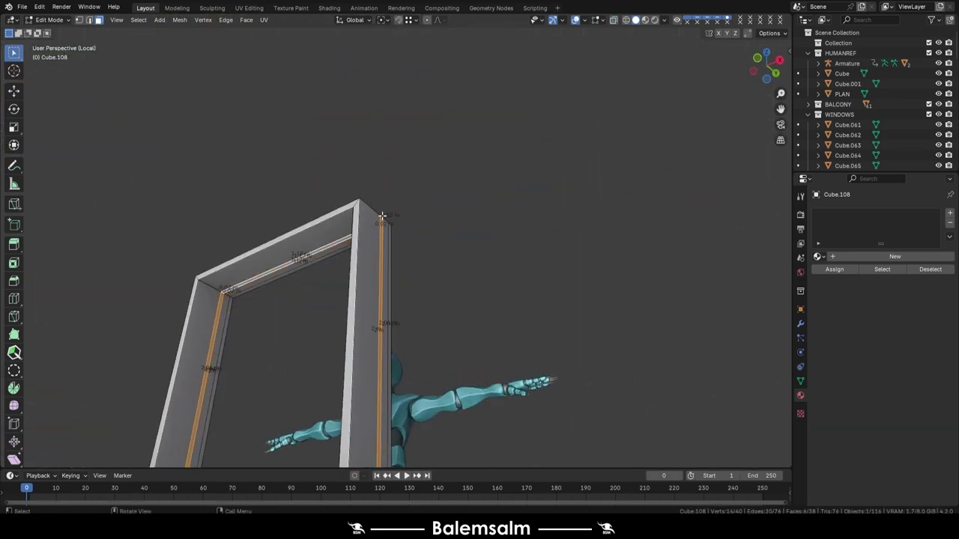
pyautogui.moveTo(466, 231)
pyautogui.mouseDown(button='middle')
pyautogui.moveTo(296, 232)
pyautogui.moveTo(443, 364)
pyautogui.mouseUp(button='middle')
pyautogui.keyDown('alt'); pyautogui.keyDown('shift'); pyautogui.click(295, 232); pyautogui.keyUp('shift'); pyautogui.keyUp('alt')
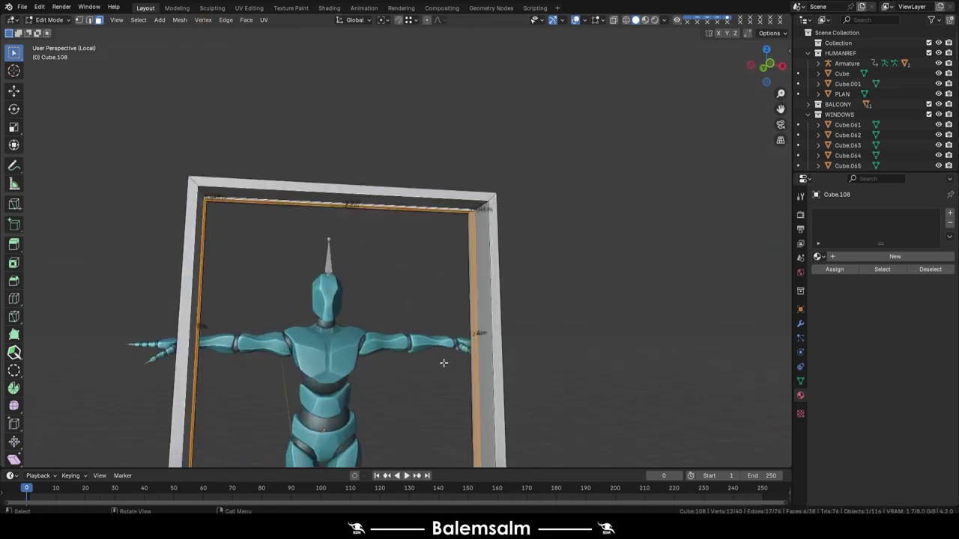
pyautogui.scroll(4, 571, 219)
pyautogui.press('e')
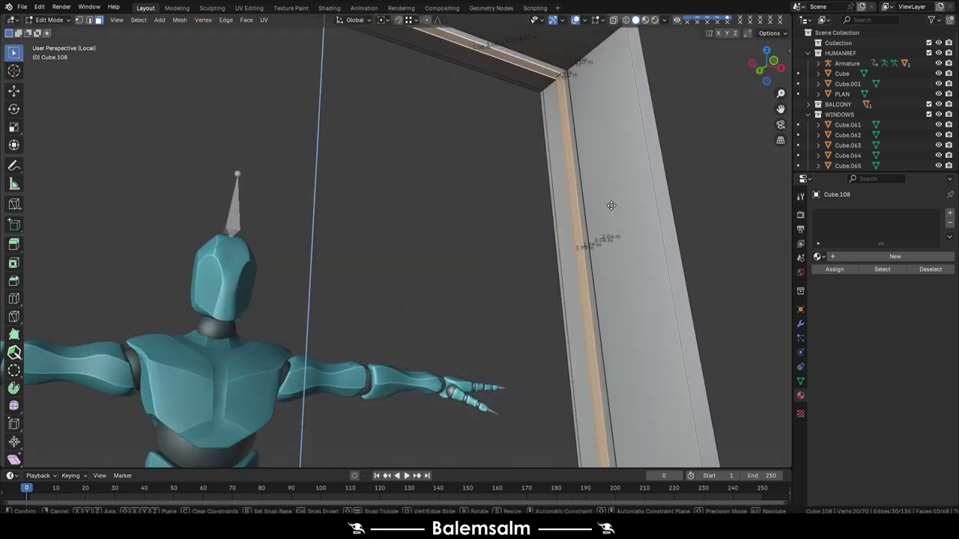
pyautogui.moveTo(609, 205); pyautogui.dragTo(450, 337, button='middle')
pyautogui.scroll(3, 450, 337)
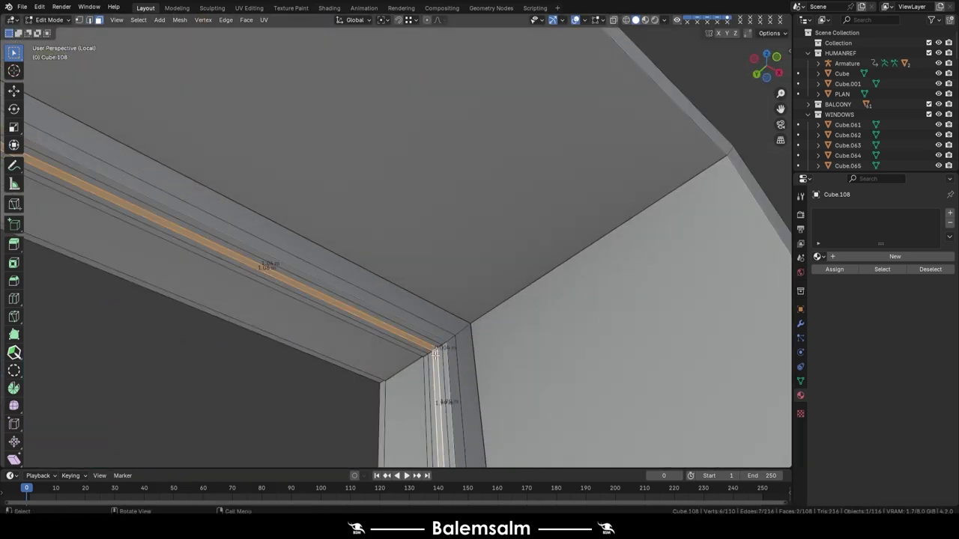
pyautogui.hotkey('ctrl', 'z')
pyautogui.hotkey('ctrl', 'z')
pyautogui.click(412, 255)
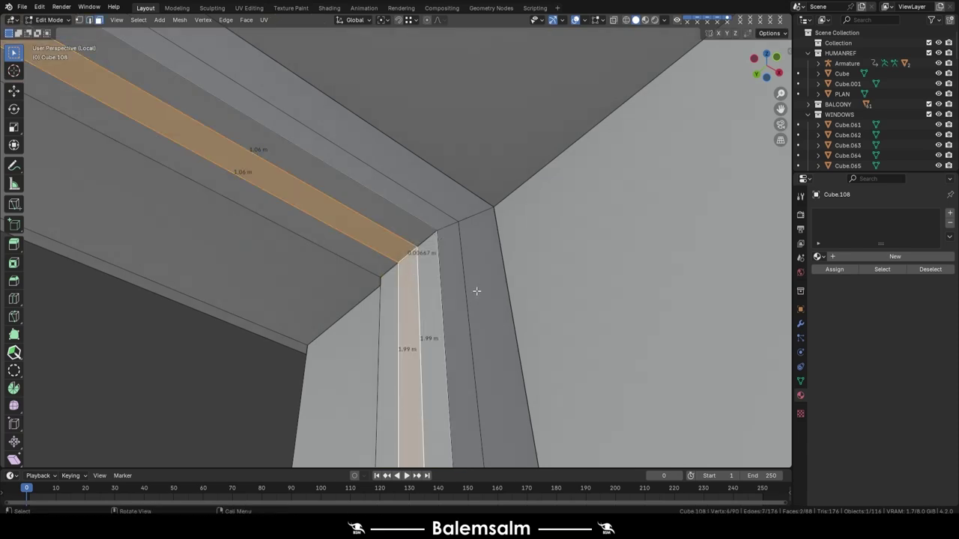
pyautogui.moveTo(413, 255); pyautogui.dragTo(544, 367, button='middle')
pyautogui.hotkey('alt', 's')
pyautogui.write('.01')
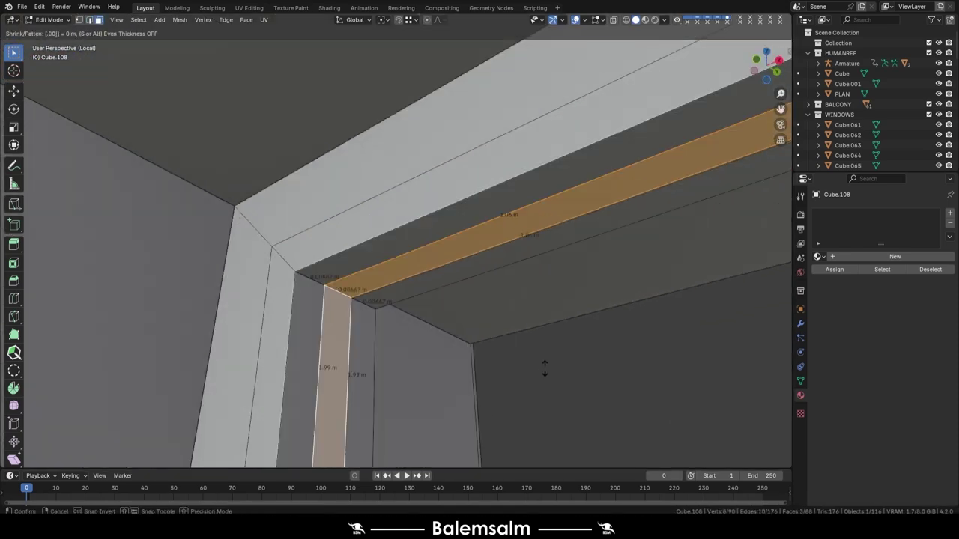
pyautogui.press('Return')
# - Select the frame's inner and outer edge loops and join them with Bridge Edge Loops
pyautogui.scroll(-5, 539, 317)
pyautogui.press('Tab')
pyautogui.moveTo(635, 381)
pyautogui.mouseDown(button='middle')
pyautogui.moveTo(317, 276)
pyautogui.moveTo(351, 337)
pyautogui.moveTo(349, 233)
pyautogui.mouseUp(button='middle')
pyautogui.press('Tab')
pyautogui.keyDown('alt'); pyautogui.click(349, 233); pyautogui.keyUp('alt')
pyautogui.press('KP_1')
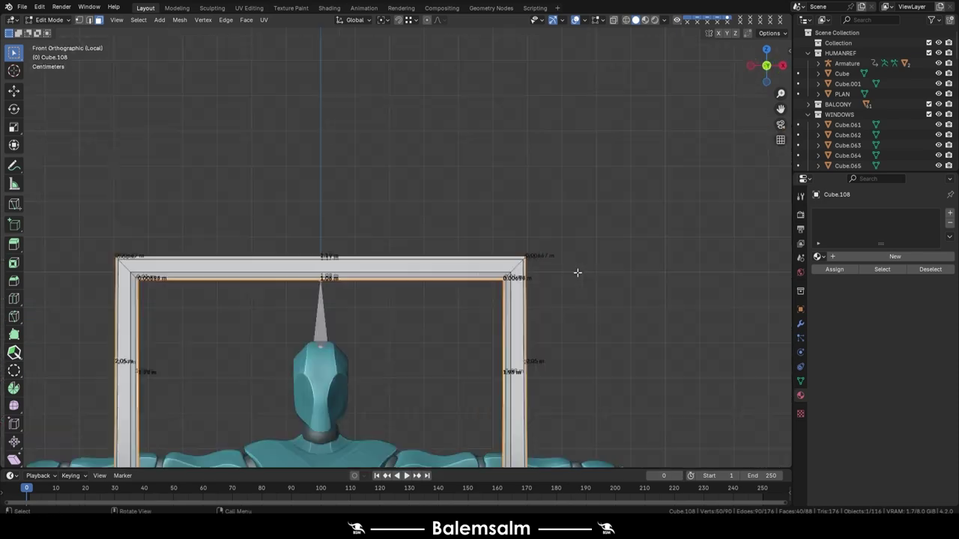
pyautogui.press('c')
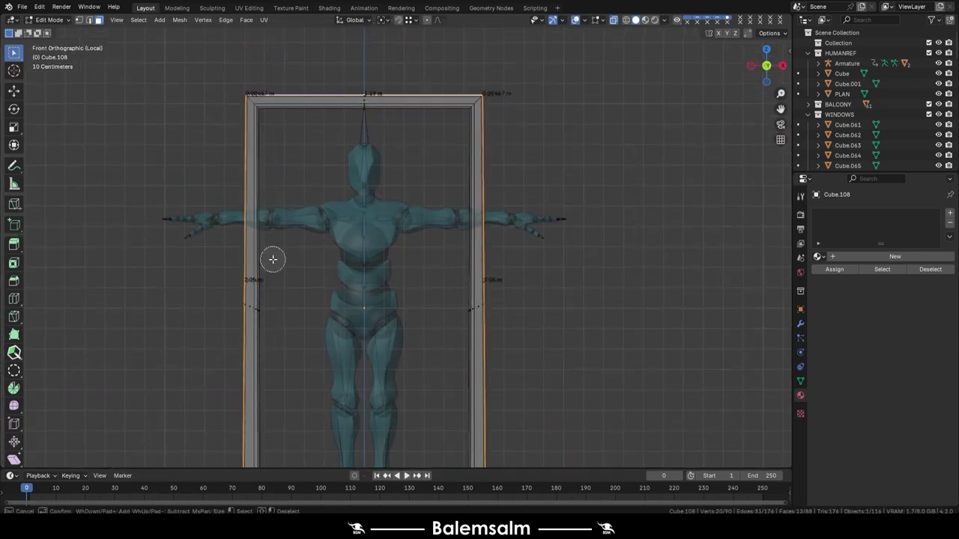
pyautogui.moveTo(273, 259); pyautogui.dragTo(516, 329, button='middle')
pyautogui.hotkey('ctrl', 'e')
pyautogui.click(516, 329)
pyautogui.scroll(-3, 614, 259)
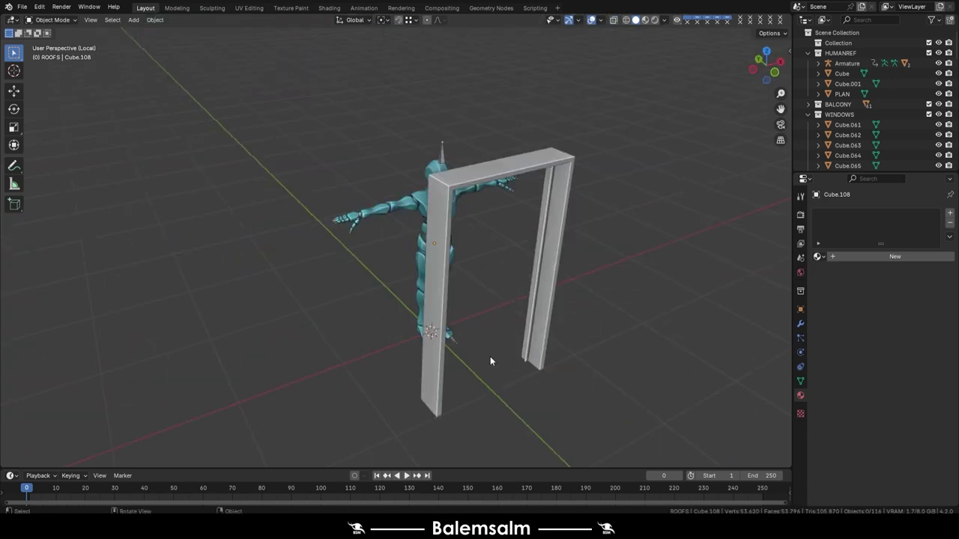
# - Save, select the door frame, and enter Edit Mode on it
pyautogui.hotkey('ctrl', 's')
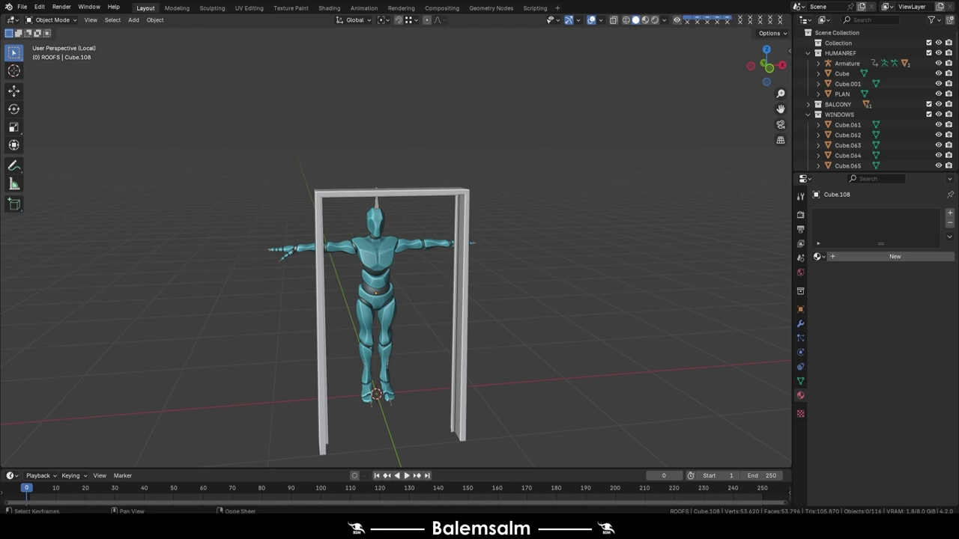
pyautogui.scroll(3, 457, 256)
pyautogui.moveTo(458, 255)
pyautogui.mouseDown(button='middle')
pyautogui.moveTo(325, 198)
pyautogui.moveTo(405, 273)
pyautogui.moveTo(335, 211)
pyautogui.mouseUp(button='middle')
pyautogui.click(335, 210)
pyautogui.hotkey('ctrl', 's')
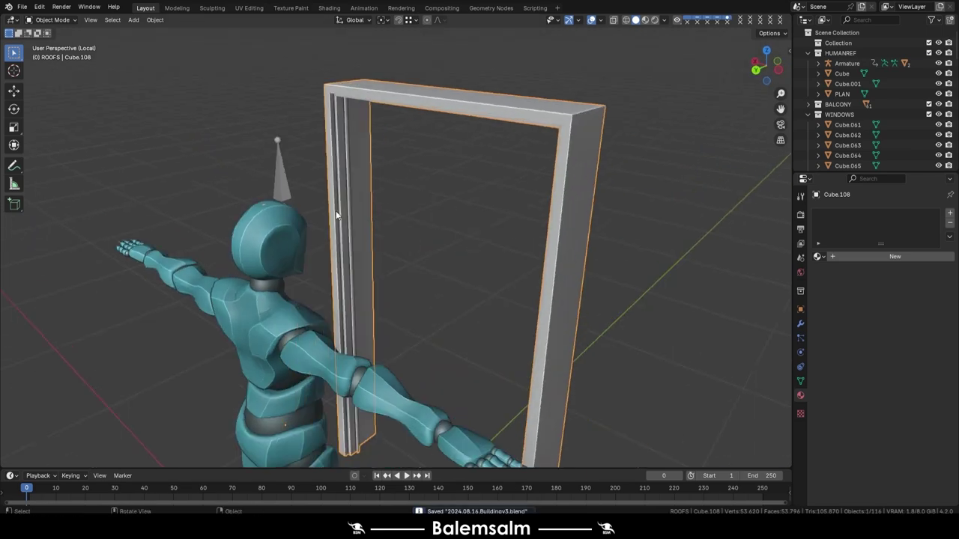
pyautogui.press('Tab')
pyautogui.scroll(5, 358, 218)
# - Separate the inner pillar face into its own object and move it along Y
pyautogui.press('p')
pyautogui.click(379, 228)
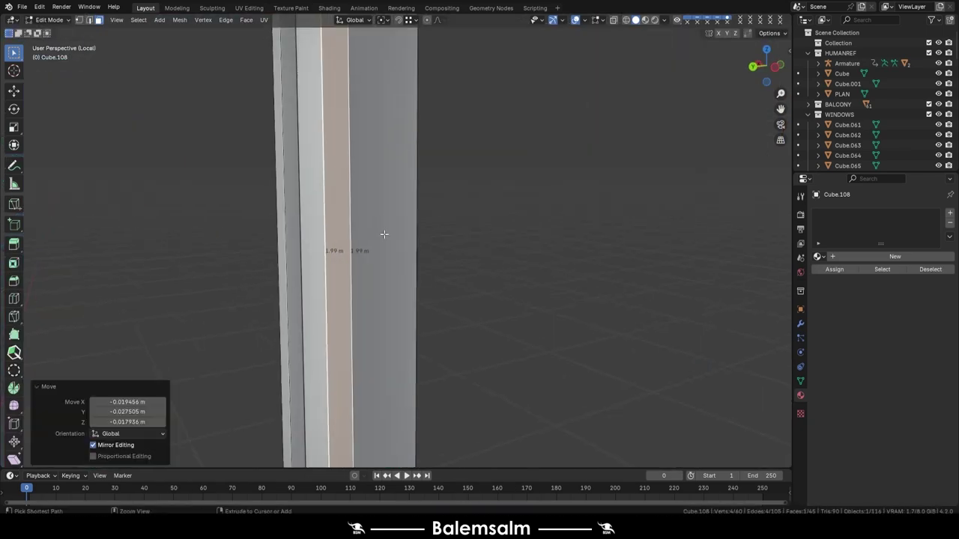
pyautogui.press('Tab')
pyautogui.moveTo(383, 232); pyautogui.dragTo(354, 247, button='middle')
pyautogui.press('g')
pyautogui.press('y')
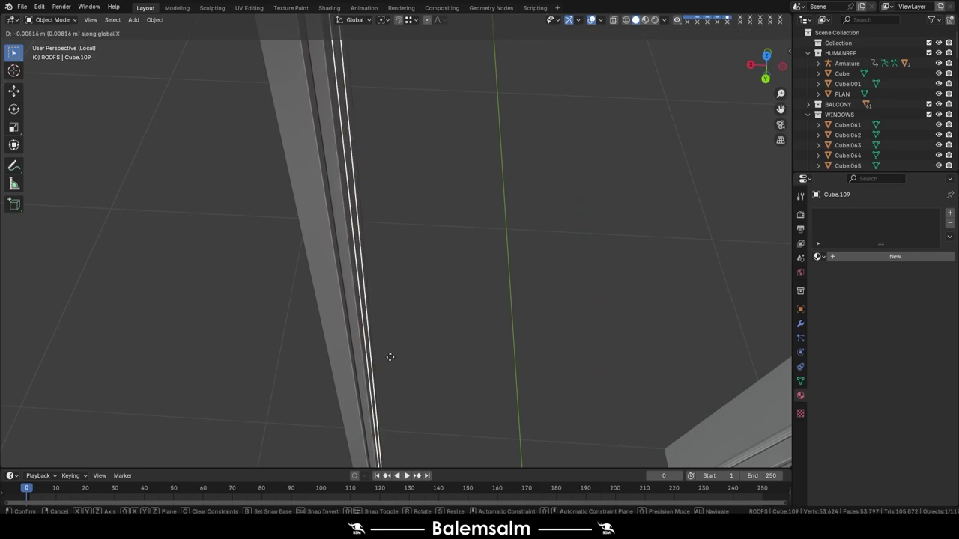
pyautogui.click(389, 357)
# - Extrude the separated face along X to door thickness
pyautogui.hotkey('ctrl', 'Tab')
pyautogui.scroll(5, 477, 355)
pyautogui.press('e')
pyautogui.click(466, 325)
pyautogui.press('g')
pyautogui.press('x')
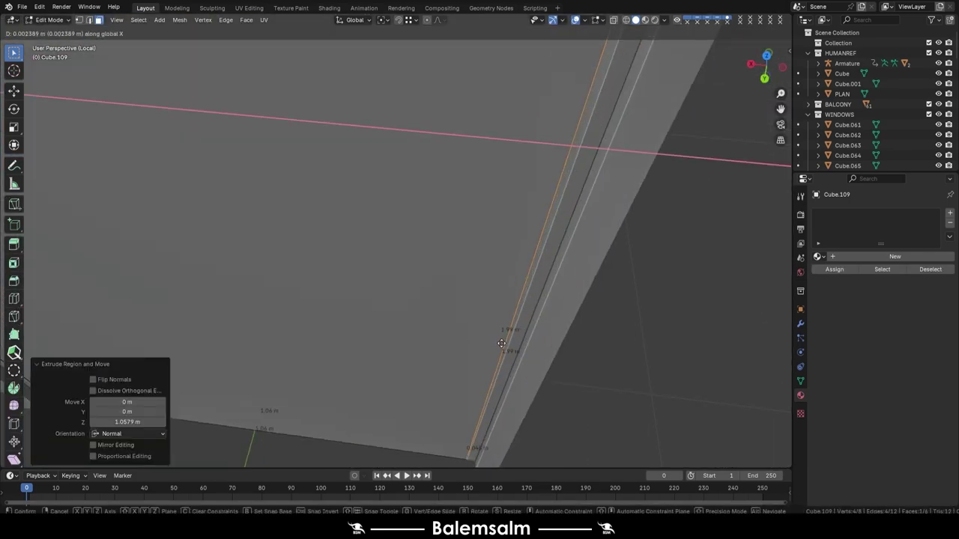
pyautogui.click(501, 344)
# - Return to Object Mode, unhide all objects, and save the file
pyautogui.scroll(-5, 617, 240)
pyautogui.moveTo(617, 239)
pyautogui.mouseDown(button='middle')
pyautogui.moveTo(568, 123)
pyautogui.moveTo(487, 396)
pyautogui.moveTo(533, 305)
pyautogui.moveTo(217, 229)
pyautogui.mouseUp(button='middle')
pyautogui.press('Tab')
pyautogui.hotkey('alt', 'h')
pyautogui.click(497, 242)
pyautogui.moveTo(496, 241); pyautogui.dragTo(376, 241, button='middle')
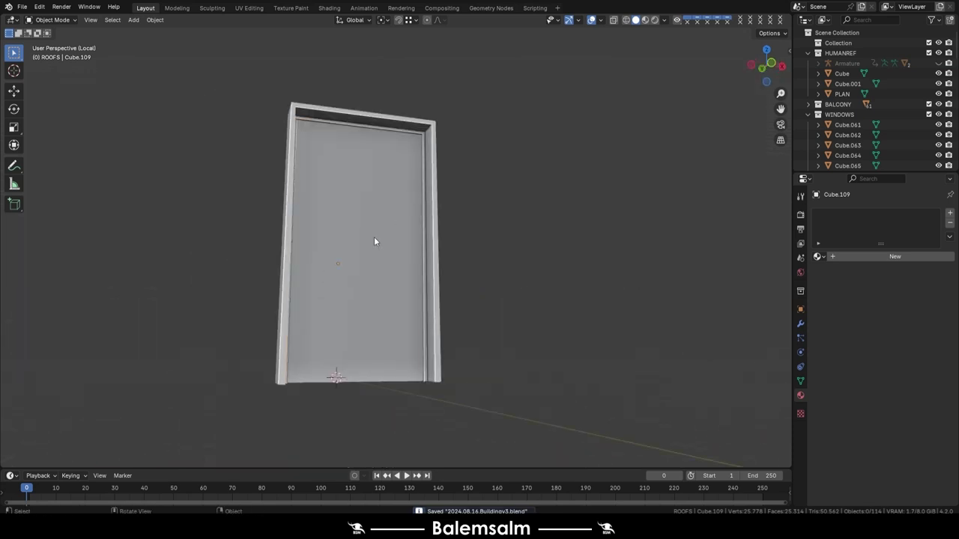
# - Add a centred vertical loop cut and a horizontal loop cut slid to 0.5 on the door
pyautogui.click(388, 286)
pyautogui.rightClick(388, 285)
pyautogui.moveTo(387, 286)
pyautogui.mouseDown(button='middle')
pyautogui.moveTo(456, 297)
pyautogui.moveTo(397, 282)
pyautogui.mouseUp(button='middle')
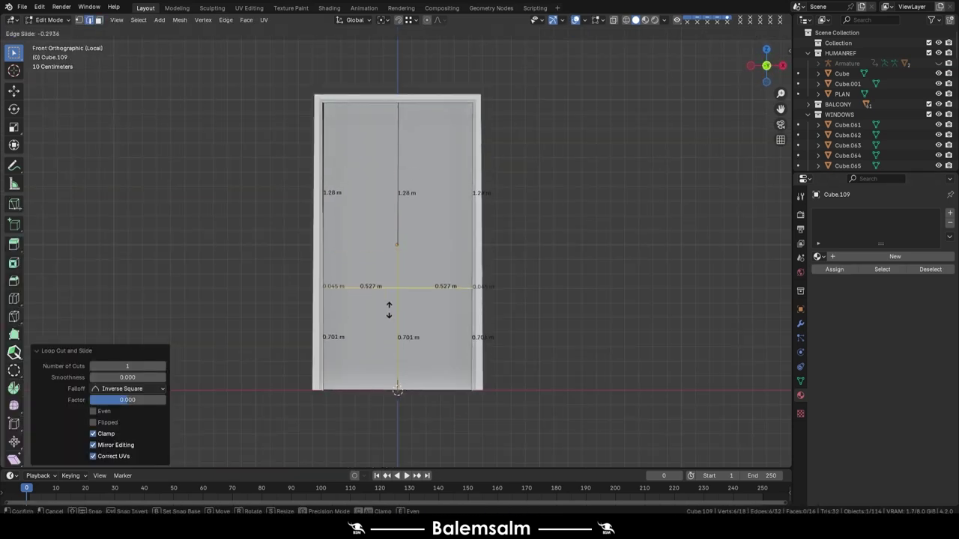
pyautogui.press('Return')
pyautogui.scroll(3, 388, 278)
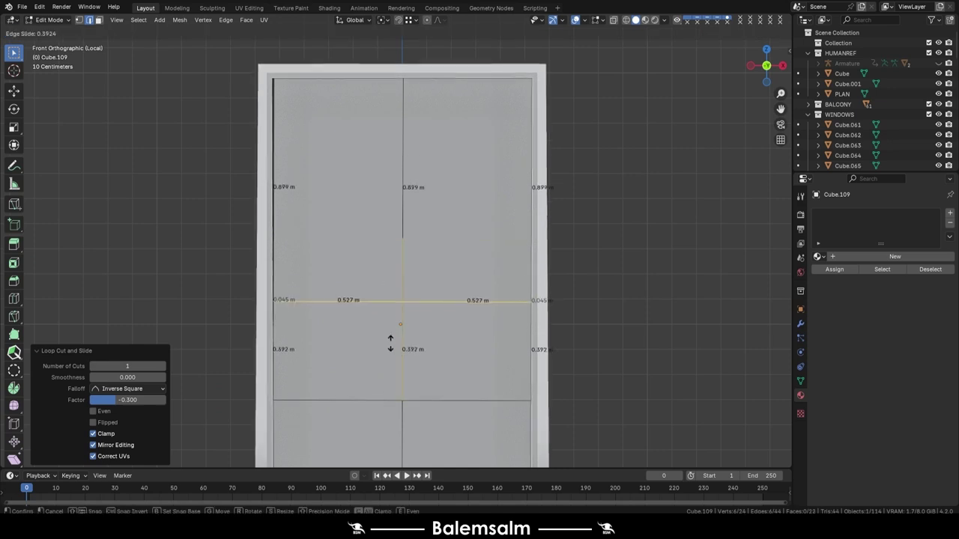
pyautogui.press('BackSpace')
pyautogui.write('535')
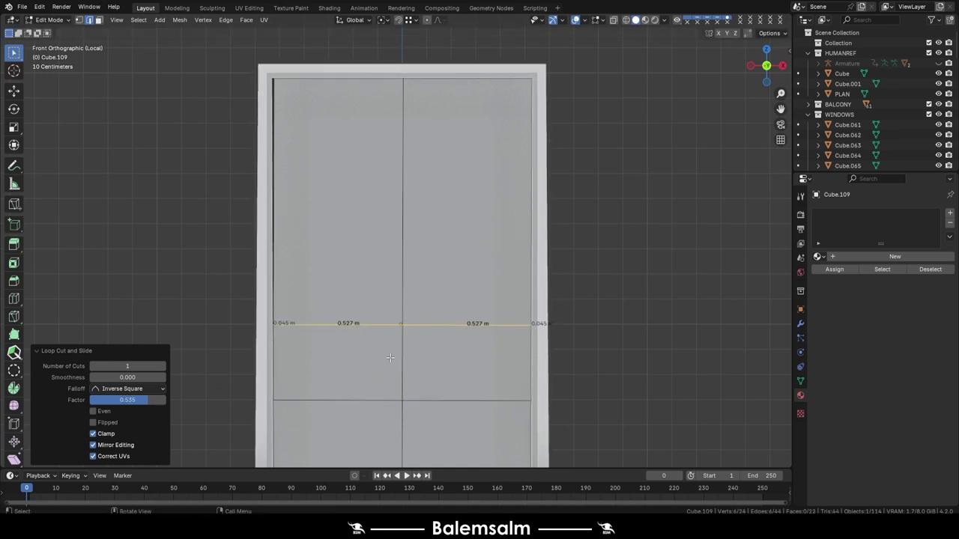
# - Select a vertical edge loop in X-ray view and shift it to the left
pyautogui.moveTo(391, 358); pyautogui.dragTo(432, 242, button='middle')
pyautogui.press('Return')
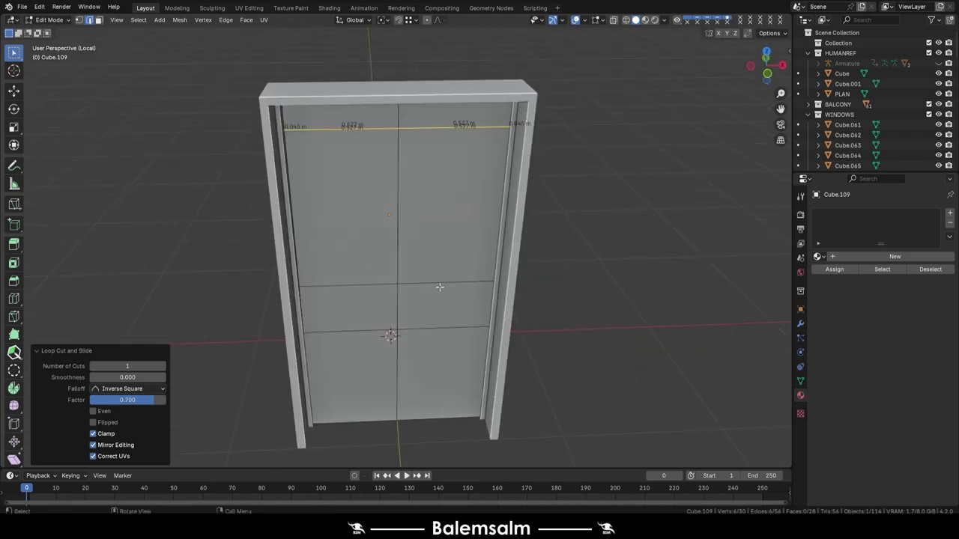
pyautogui.scroll(3, 378, 286)
pyautogui.hotkey('alt', 'z')
pyautogui.keyDown('alt'); pyautogui.click(378, 285); pyautogui.keyUp('alt')
pyautogui.hotkey('alt', 'z')
pyautogui.press('g')
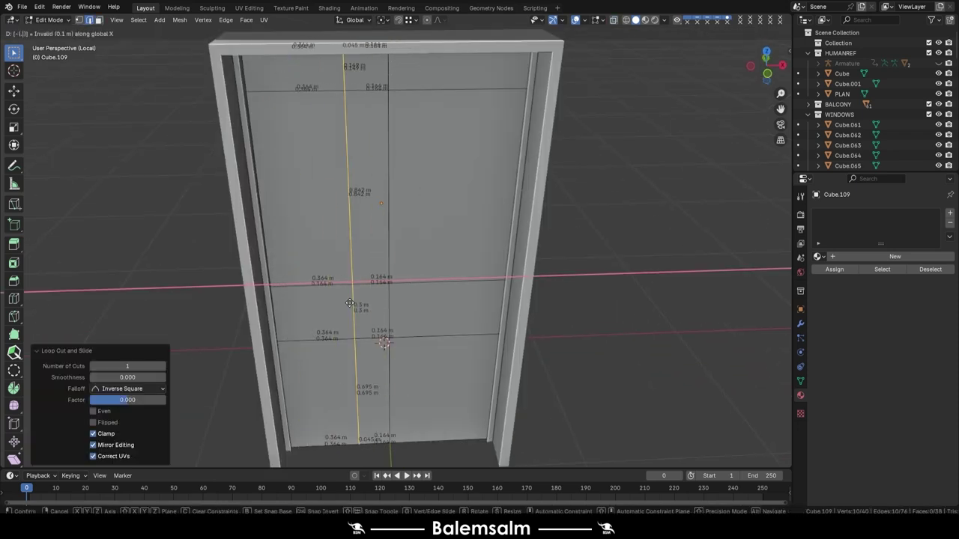
pyautogui.press('Return')
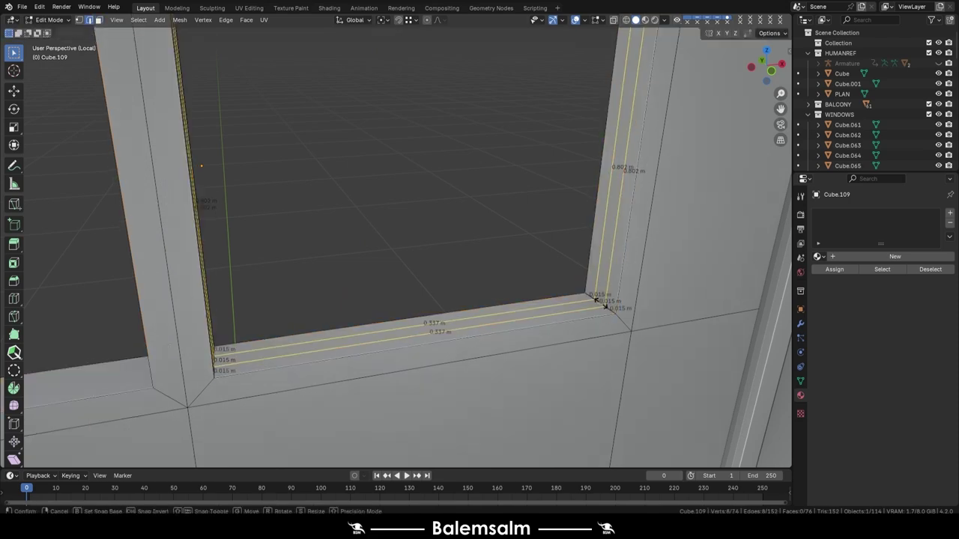
# - Inset the faces under the windows into a rimmed panel and add another loop cut across the door
pyautogui.moveTo(599, 330); pyautogui.dragTo(636, 316, button='middle')
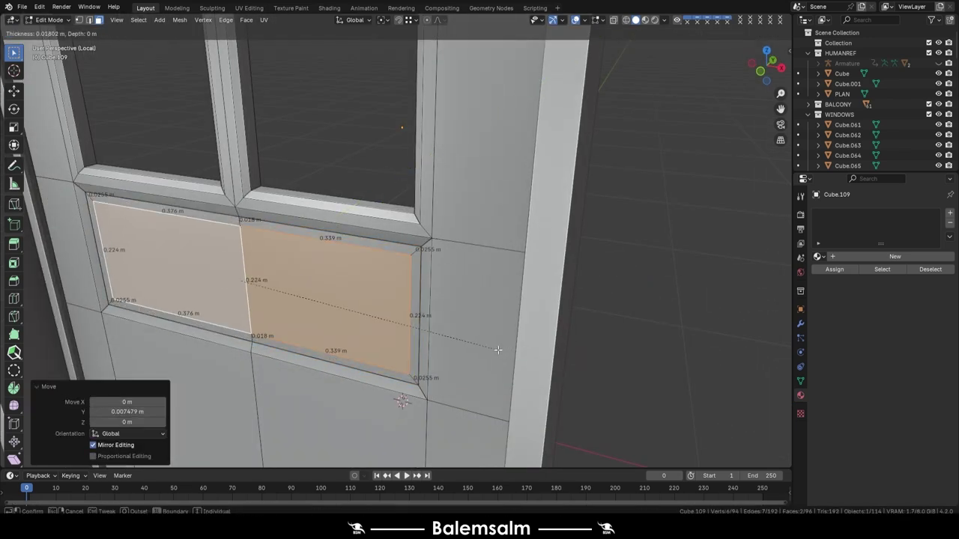
pyautogui.write('i.2')
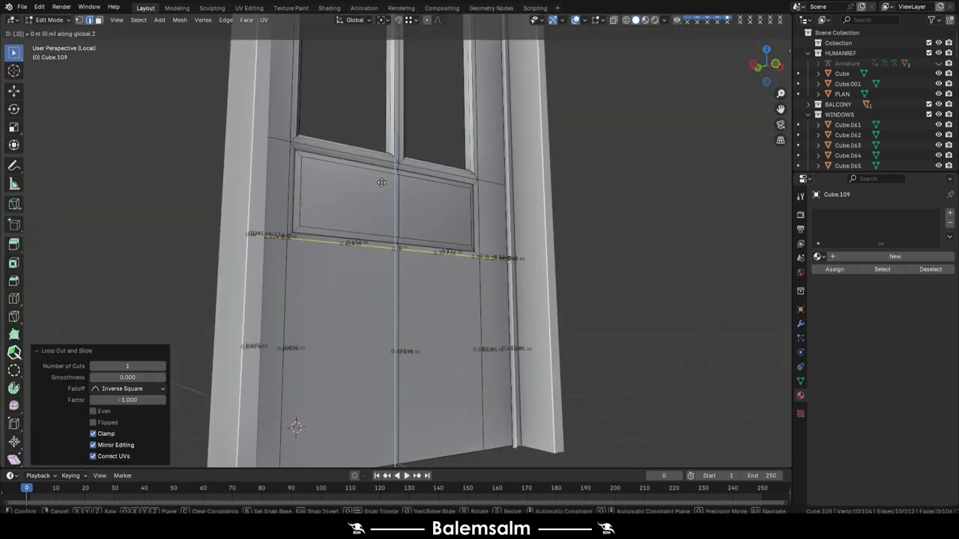
pyautogui.hotkey('ctrl', 'r')
pyautogui.click(427, 454)
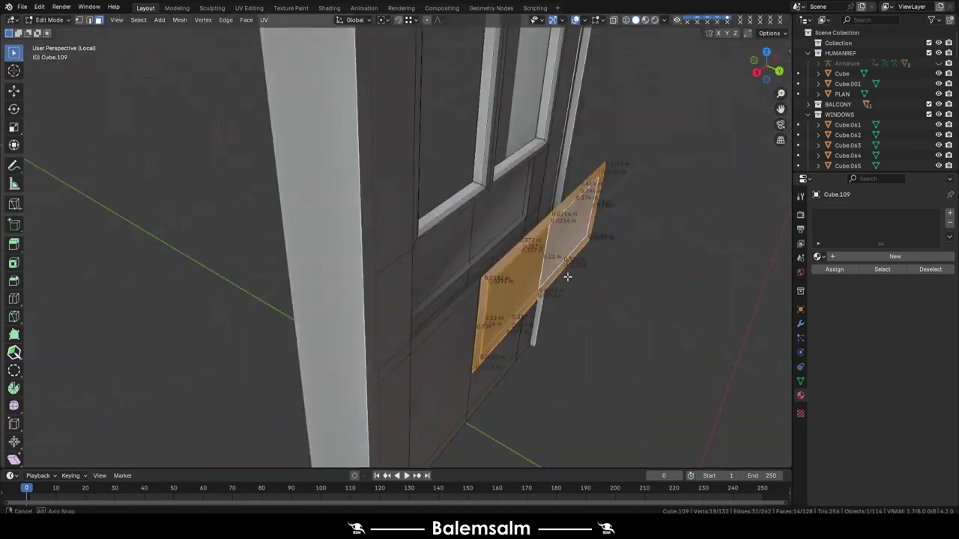
pyautogui.press('1')
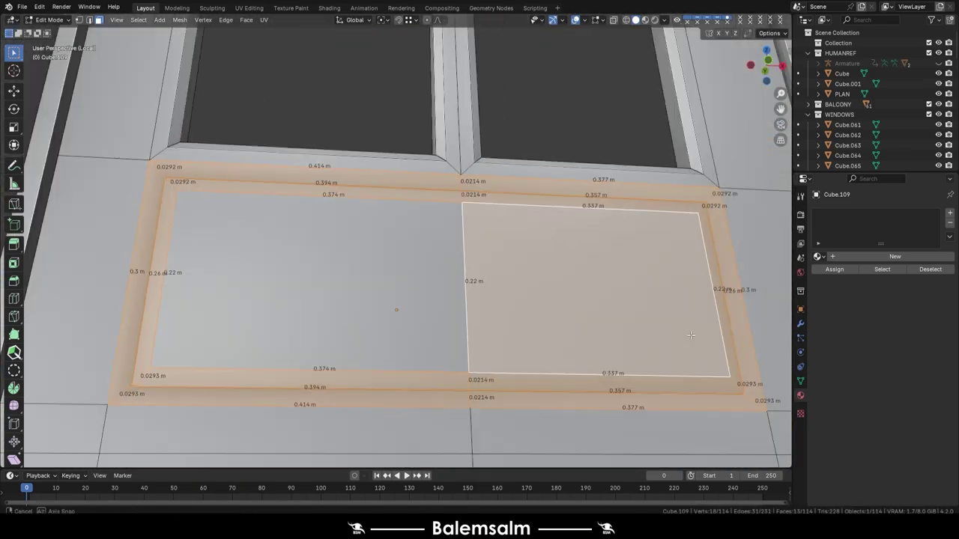
# - Rotate the copied panel geometry 180° around Z and merge by distance, removing 6 vertices
pyautogui.moveTo(396, 310); pyautogui.dragTo(534, 261, button='middle')
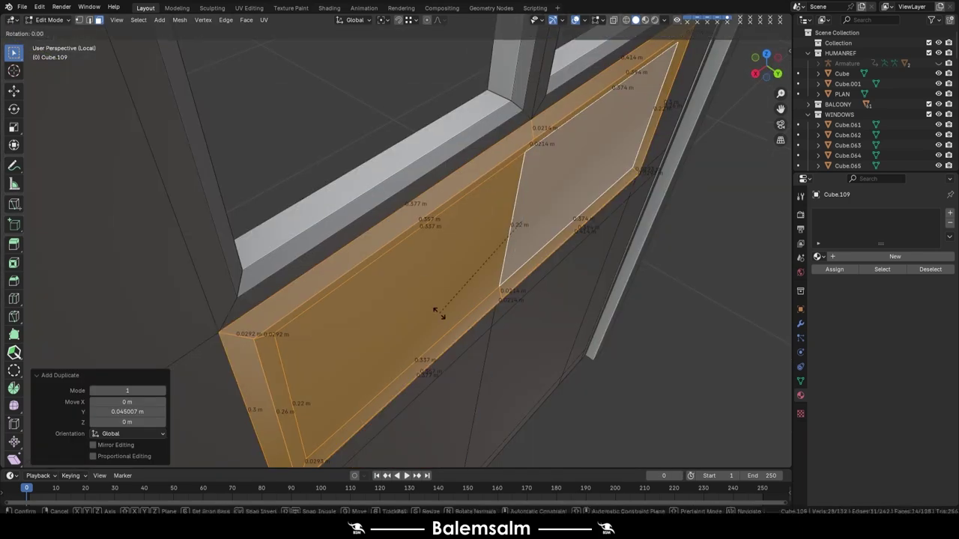
pyautogui.write('rz180')
pyautogui.press('Return')
pyautogui.hotkey('ctrl', 'z')
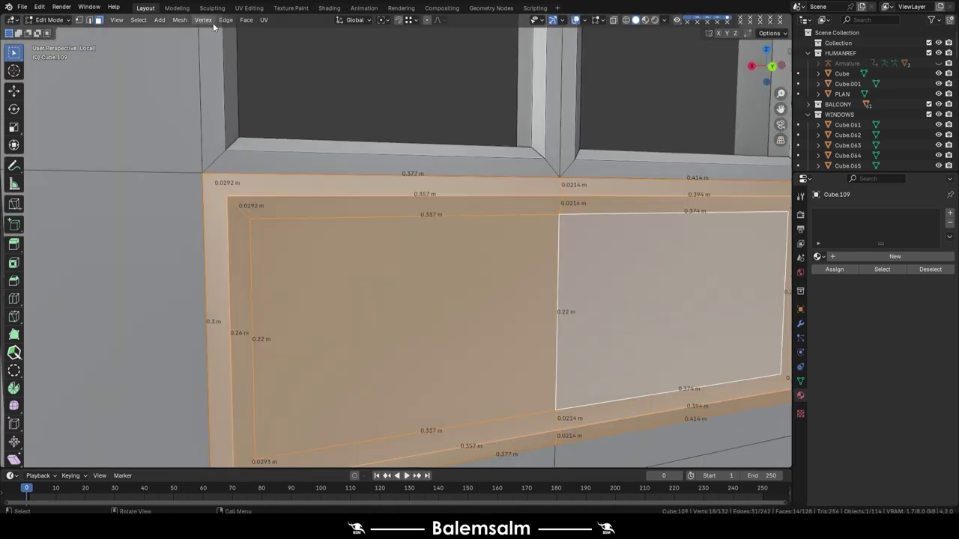
pyautogui.click(282, 58)
pyautogui.click(204, 19)
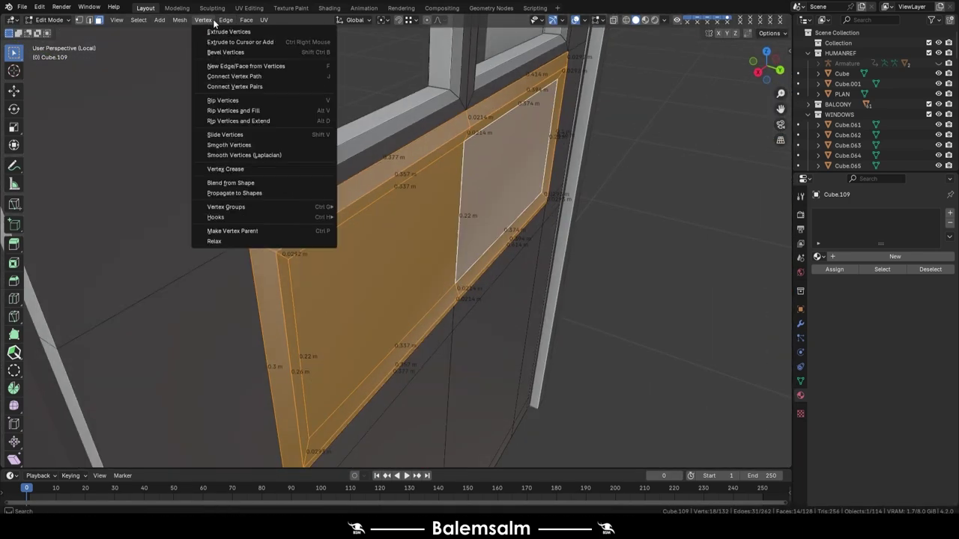
pyautogui.click(193, 89)
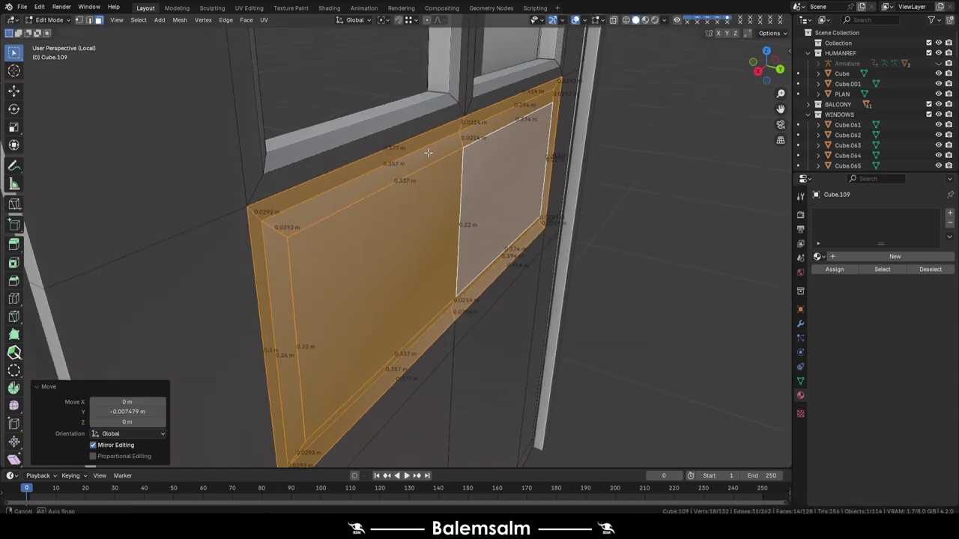
pyautogui.press('Tab')
# - Inset the two lower door panel faces by 0.02 m
pyautogui.moveTo(605, 266); pyautogui.dragTo(687, 299, button='middle')
pyautogui.press('Tab')
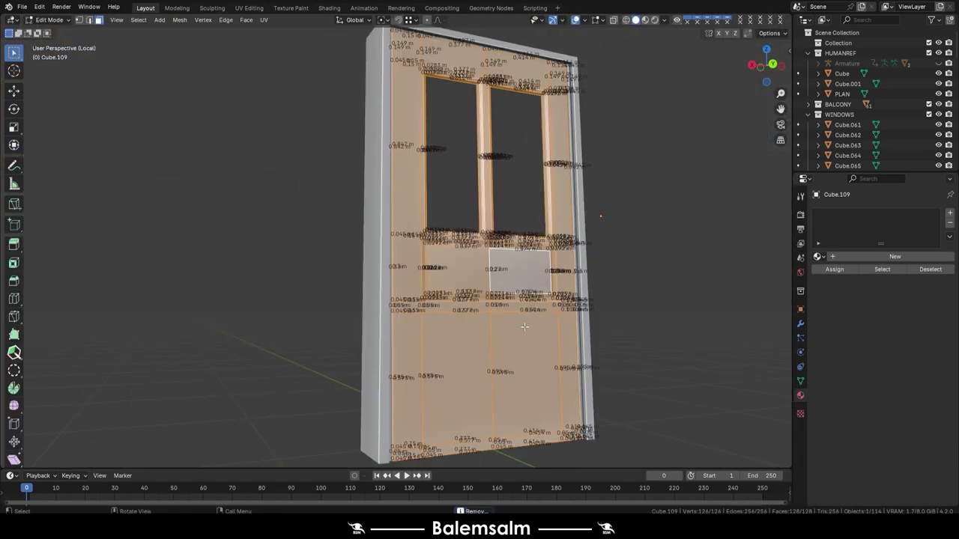
pyautogui.moveTo(370, 419); pyautogui.dragTo(536, 297)
pyautogui.scroll(5, 537, 297)
pyautogui.press('i')
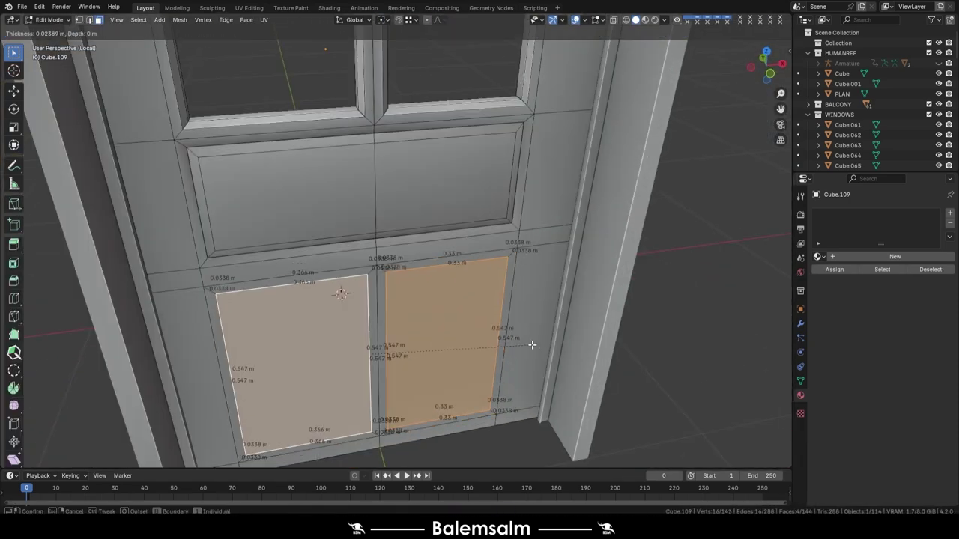
pyautogui.press('Return')
pyautogui.scroll(3, 532, 344)
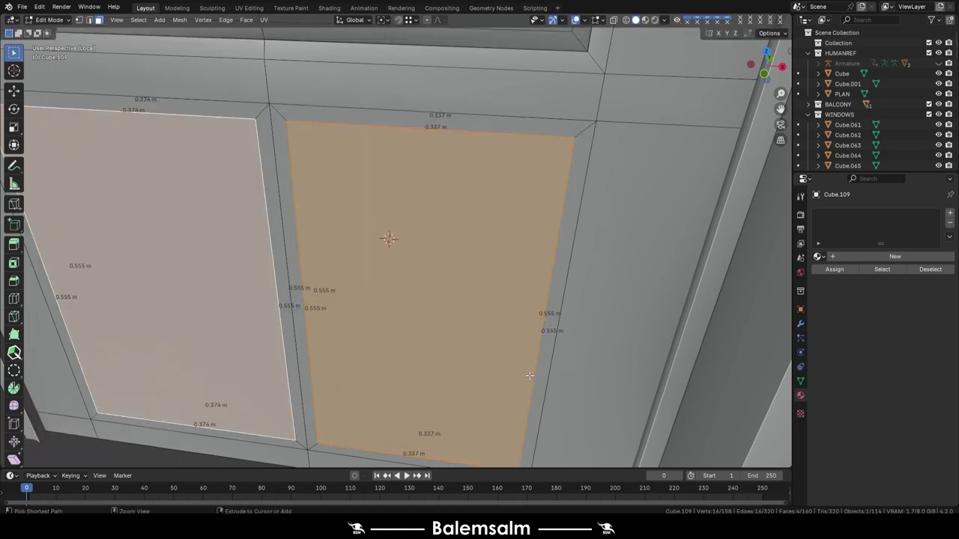
pyautogui.hotkey('ctrl', 'z')
pyautogui.write('.02')
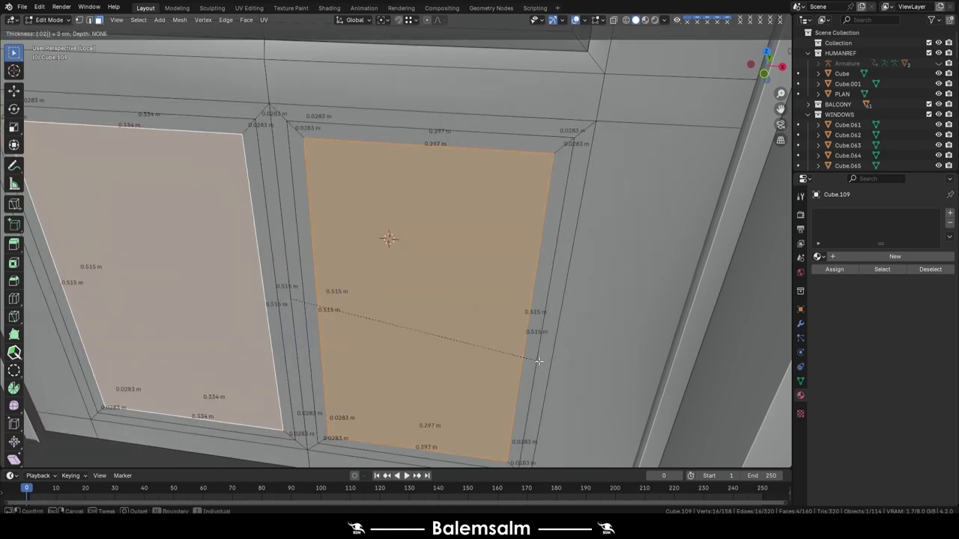
pyautogui.press('Return')
# - Fatten the lower panel faces slightly with Alt+S, inset them again, and save the file
pyautogui.hotkey('alt', 's')
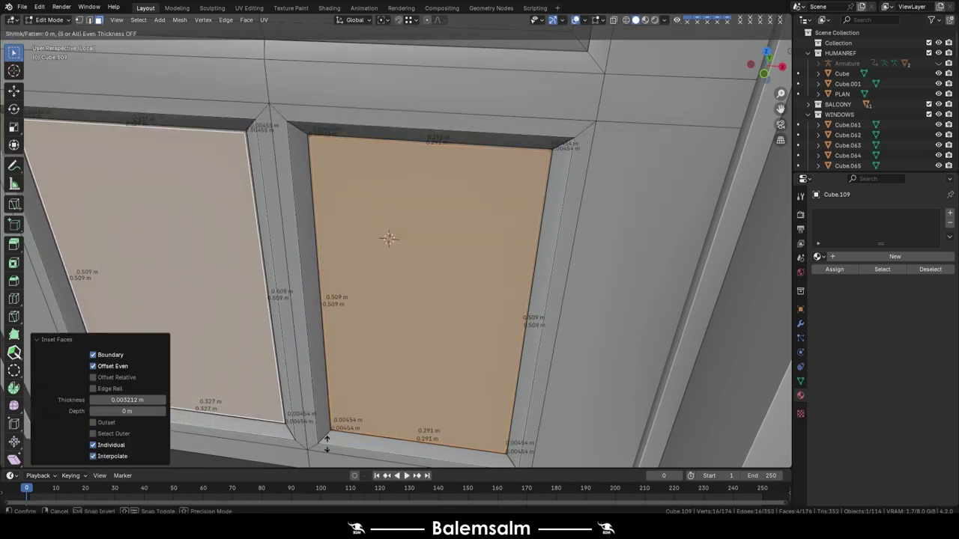
pyautogui.moveTo(327, 444); pyautogui.dragTo(482, 308, button='middle')
pyautogui.press('i')
pyautogui.click(438, 336)
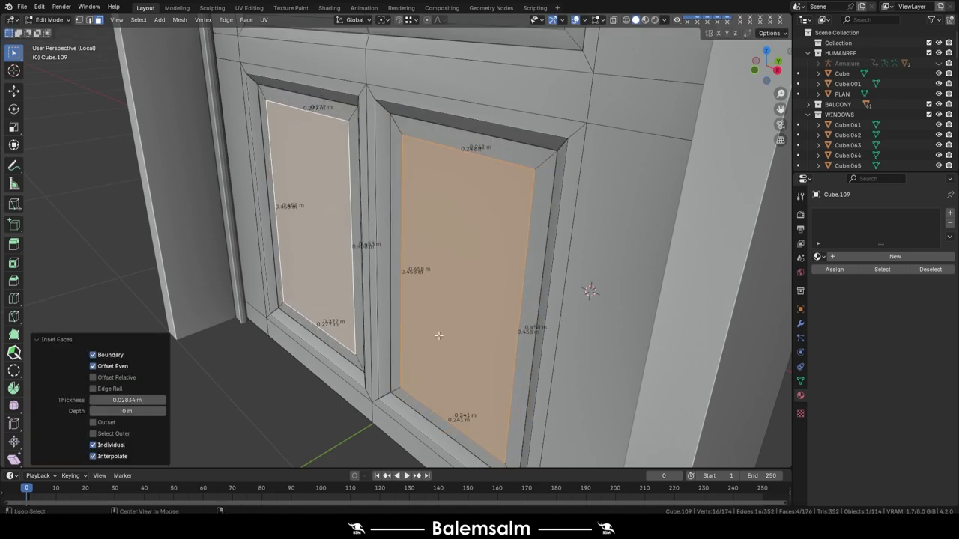
pyautogui.hotkey('ctrl', 's')
# - Give the door auto smooth shading and inset the window frame's inner ring by 0.025 m
pyautogui.rightClick(331, 209)
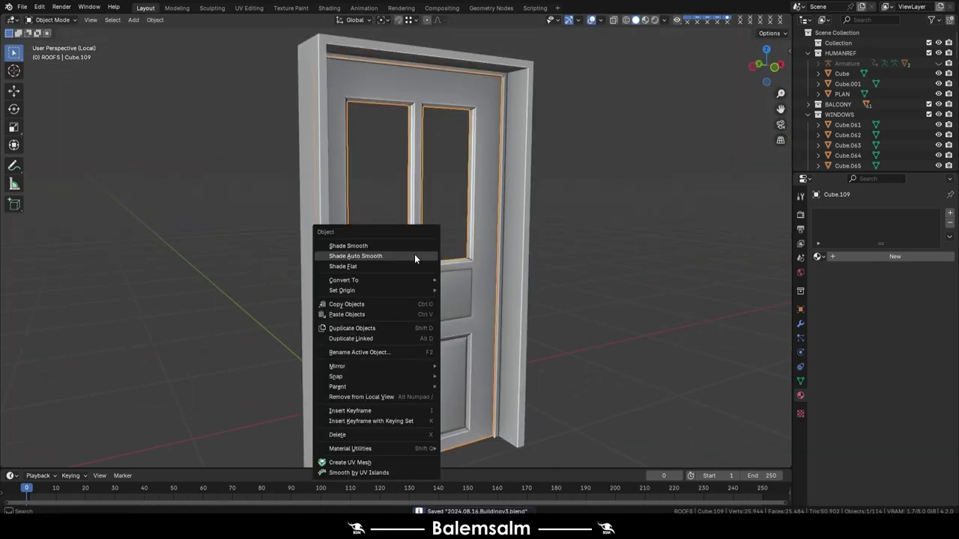
pyautogui.click(414, 254)
pyautogui.press('i')
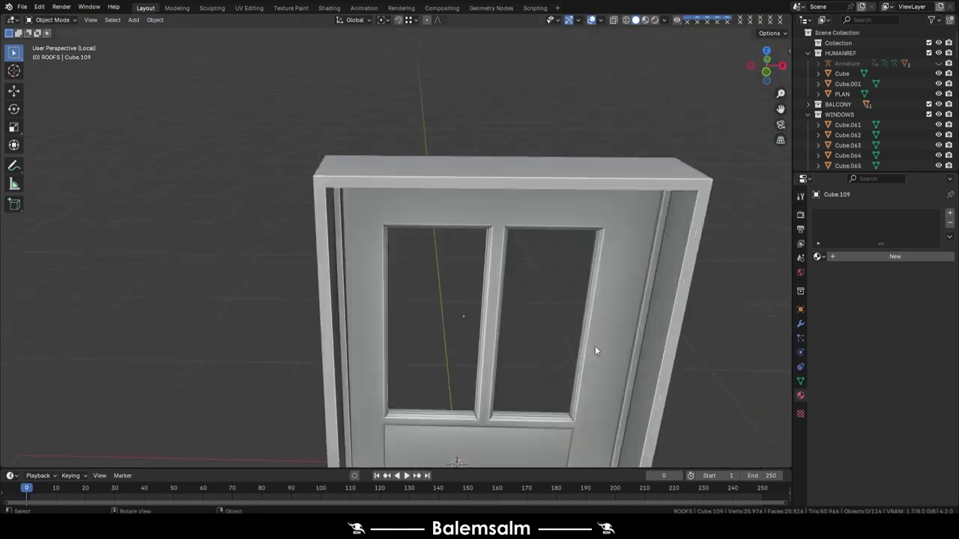
pyautogui.scroll(5, 595, 346)
pyautogui.moveTo(97, 443)
pyautogui.mouseDown(button='middle')
pyautogui.moveTo(408, 298)
pyautogui.moveTo(420, 344)
pyautogui.mouseUp(button='middle')
pyautogui.scroll(5, 420, 344)
pyautogui.moveTo(404, 267); pyautogui.dragTo(398, 239, button='middle')
pyautogui.keyDown('alt'); pyautogui.click(398, 238); pyautogui.keyUp('alt')
pyautogui.scroll(2, 610, 388)
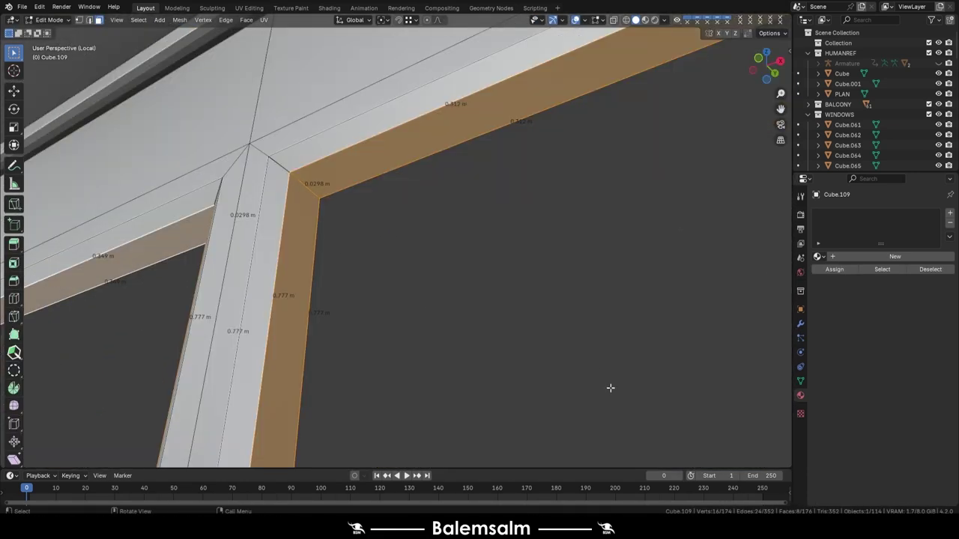
pyautogui.press('BackSpace')
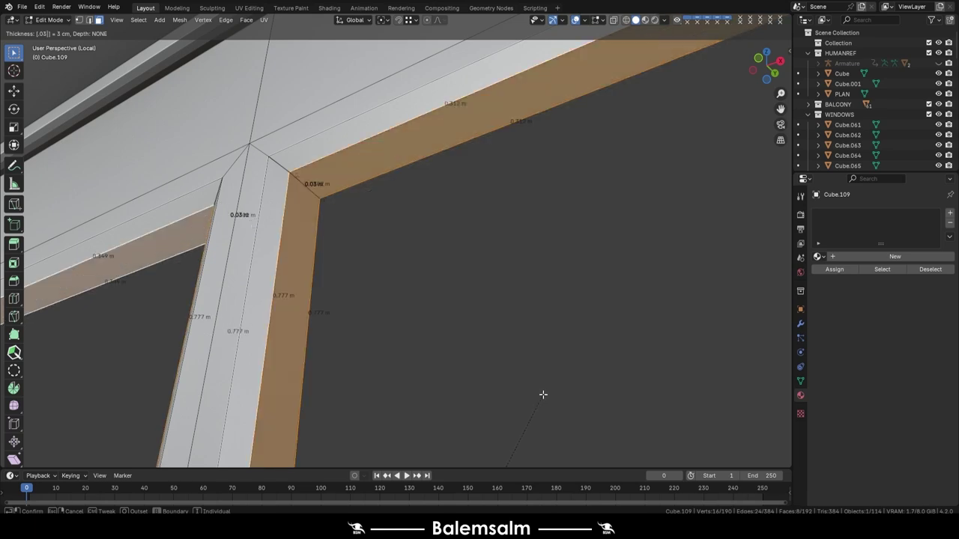
pyautogui.write('5')
pyautogui.press('Return')
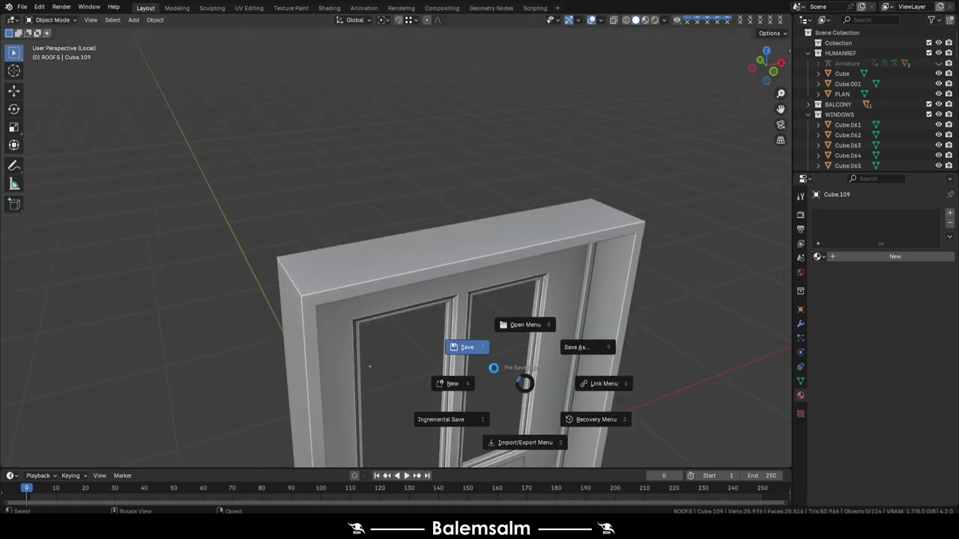
# - Set the origin to geometry, place the new sill loop, and move the selection along Z
pyautogui.press('KP_Decimal')
pyautogui.rightClick(374, 274)
pyautogui.click(415, 283)
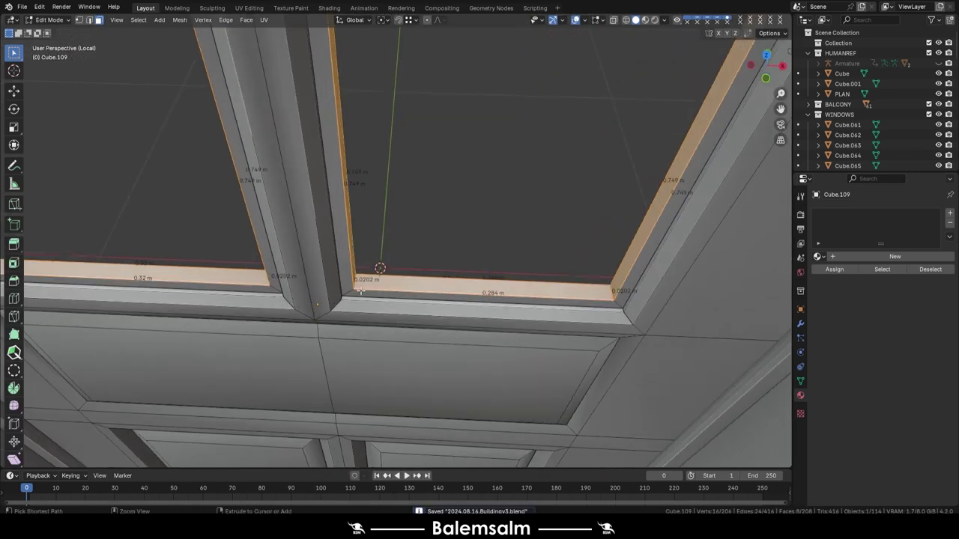
pyautogui.click(356, 276)
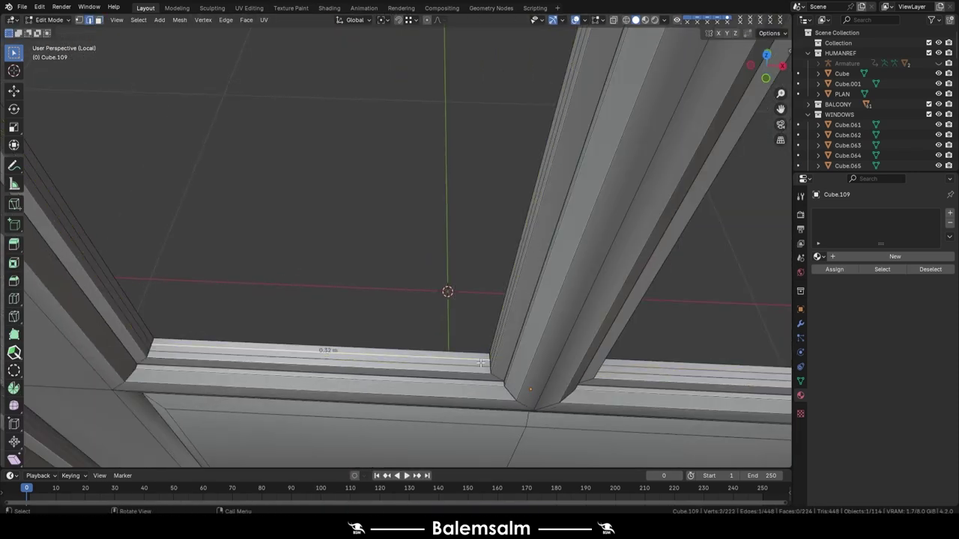
pyautogui.press('g')
pyautogui.press('z')
pyautogui.press('z')
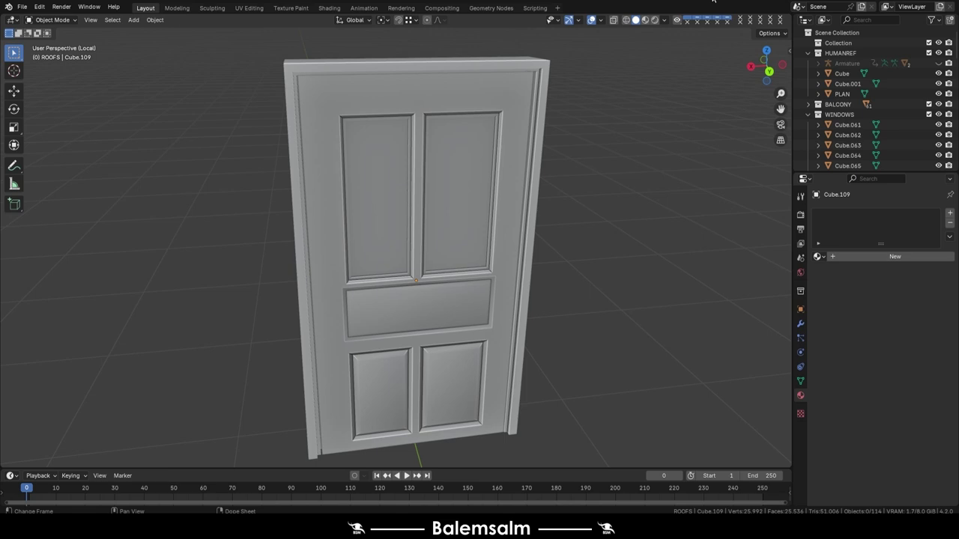
# - Inspect the door from the side and back, then return to a perspective view
pyautogui.moveTo(307, 208)
pyautogui.mouseDown(button='middle')
pyautogui.moveTo(399, 157)
pyautogui.moveTo(435, 311)
pyautogui.mouseUp(button='middle')
pyautogui.press('ctrl+KP_1')
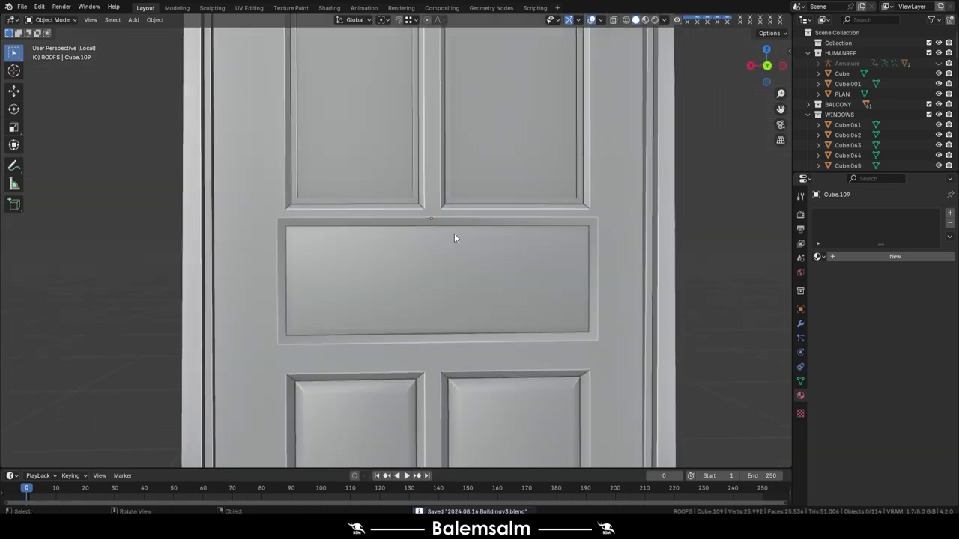
pyautogui.press('Tab')
pyautogui.scroll(2, 454, 233)
pyautogui.press('Tab')
pyautogui.scroll(-2, 642, 256)
pyautogui.moveTo(642, 255); pyautogui.dragTo(595, 211, button='middle')
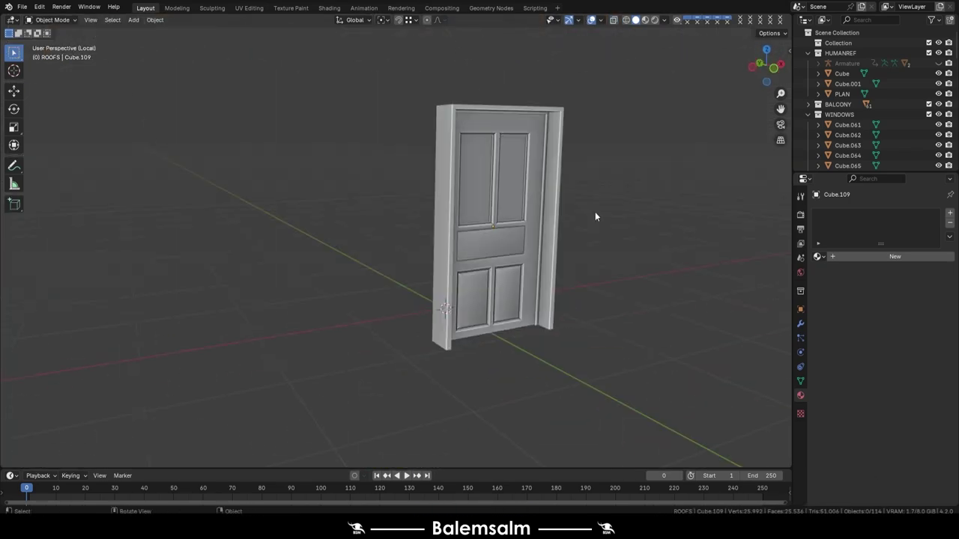
# - Add a cube and shape it into a thin hinge plate, shifting its vertices 0.003653 m along X
pyautogui.hotkey('shift', 'a')
pyautogui.click(555, 200)
pyautogui.press('Tab')
pyautogui.press('g')
pyautogui.press('x')
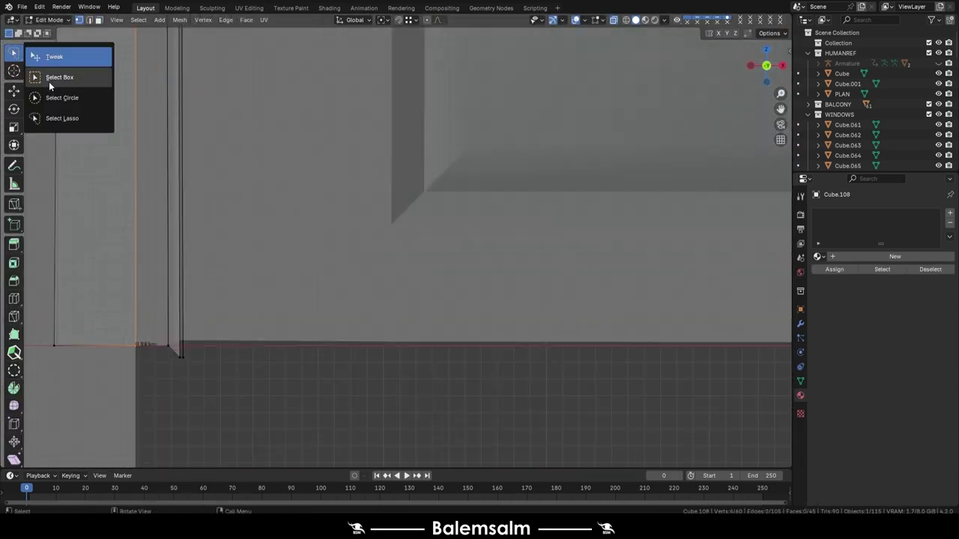
pyautogui.press('g')
pyautogui.press('z')
pyautogui.click(328, 221)
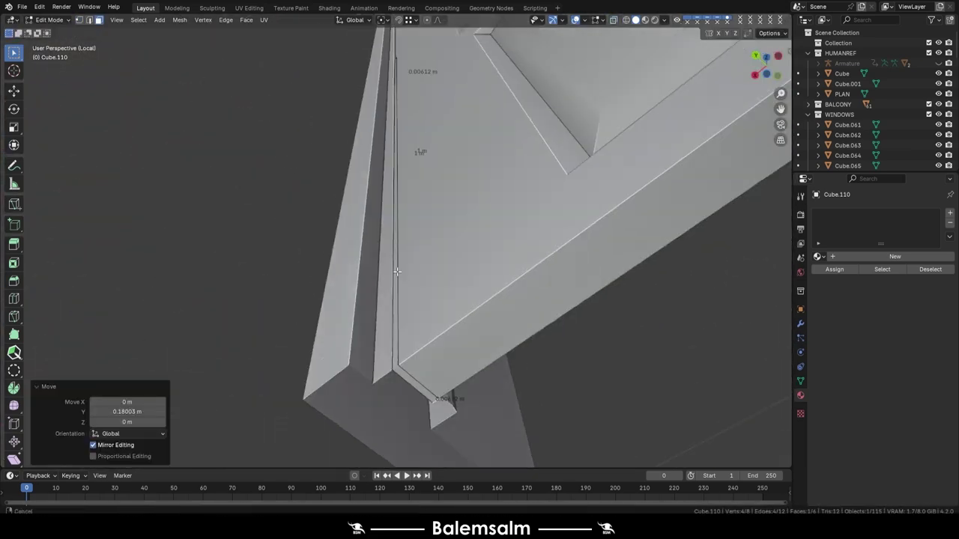
pyautogui.press('g')
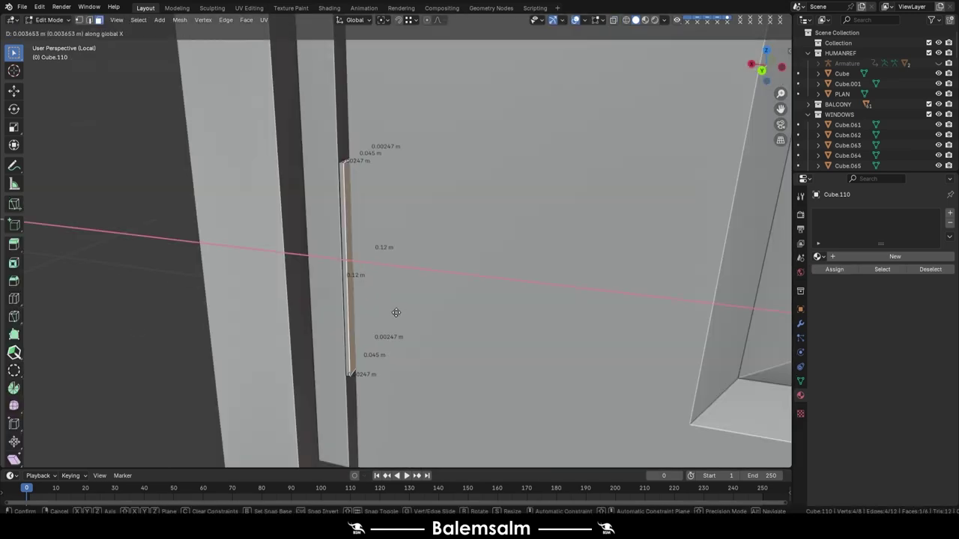
pyautogui.click(397, 312)
pyautogui.write('2')
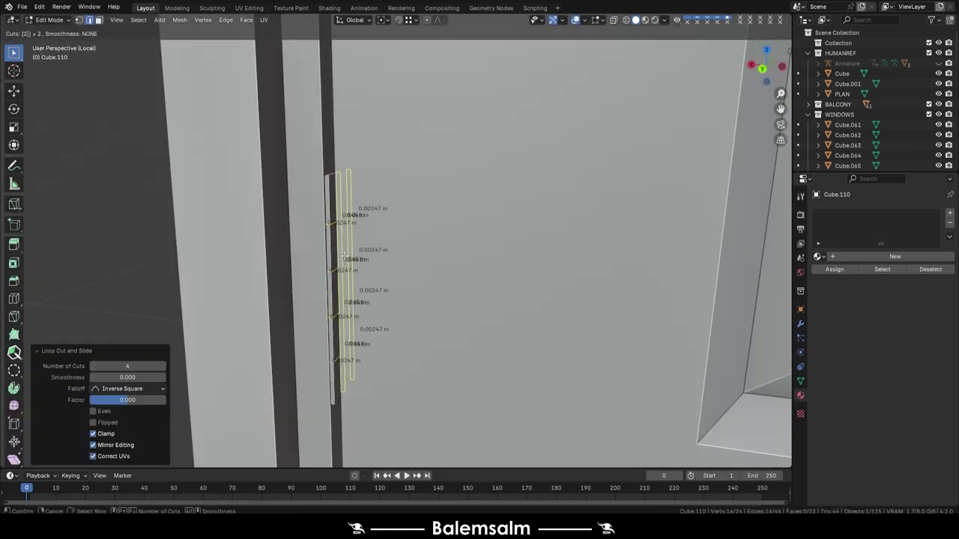
pyautogui.press('Tab')
# - Add a new cylinder for the hinge barrel
pyautogui.hotkey('shift', 'a')
pyautogui.press('Escape')
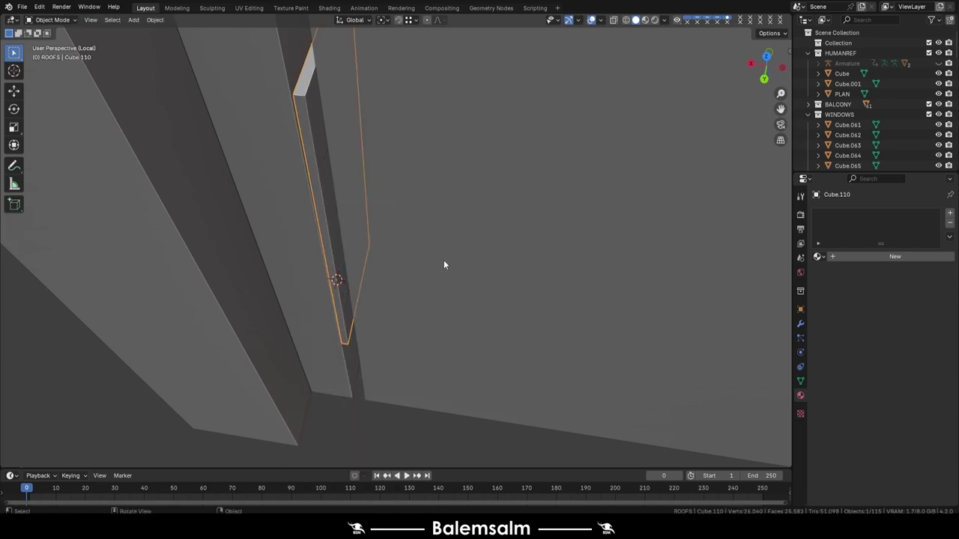
pyautogui.hotkey('shift', 'a')
pyautogui.click(397, 310)
pyautogui.press('Return')
# - Scale the cylinder to 0.142 and move it along Y into place beside the hinge plate
pyautogui.press('s')
pyautogui.press('Return')
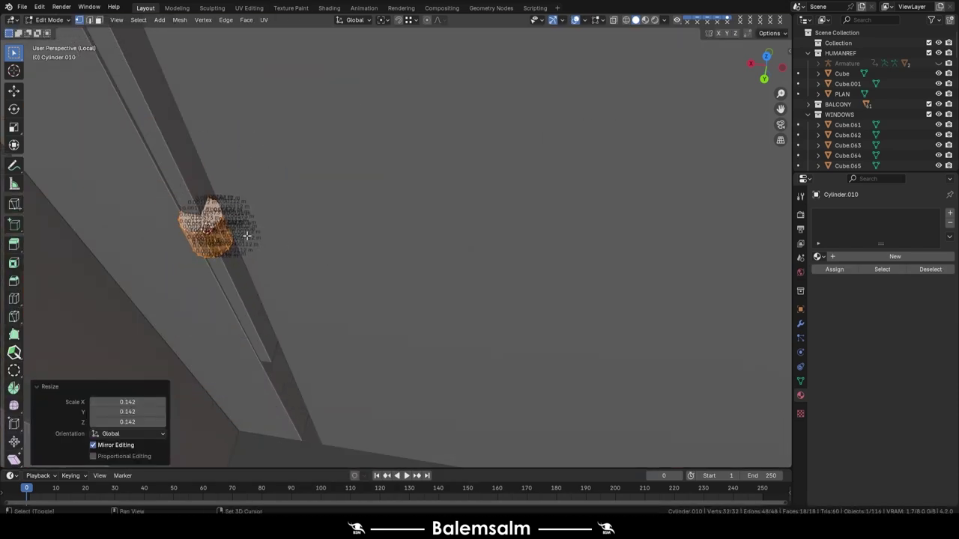
pyautogui.scroll(3, 408, 357)
pyautogui.press('g')
pyautogui.press('y')
pyautogui.press('Tab')
pyautogui.moveTo(454, 364)
pyautogui.mouseDown(button='middle')
pyautogui.moveTo(392, 342)
pyautogui.moveTo(397, 216)
pyautogui.moveTo(383, 307)
pyautogui.mouseUp(button='middle')
pyautogui.press('g')
pyautogui.click(368, 347)
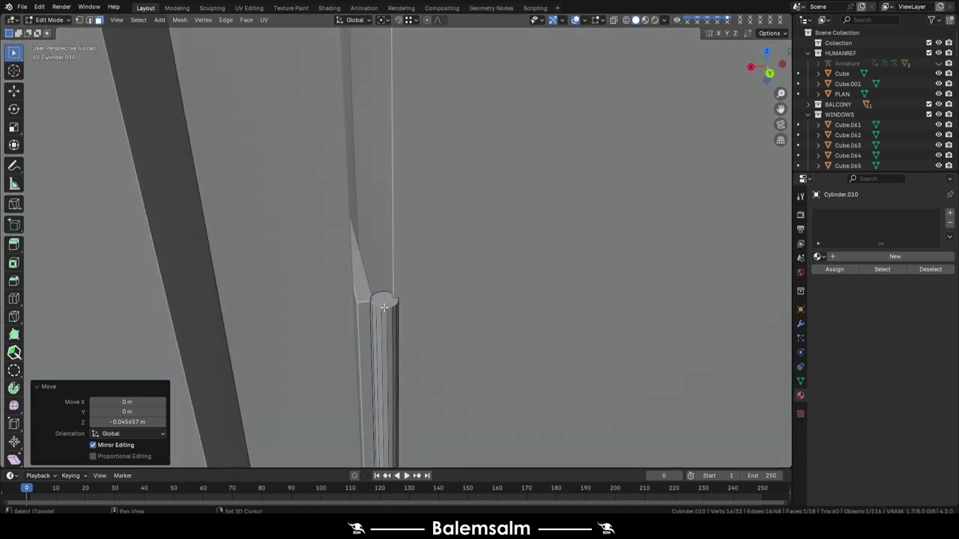
pyautogui.press('s')
pyautogui.click(472, 315)
pyautogui.moveTo(472, 314)
pyautogui.mouseDown(button='middle')
pyautogui.moveTo(407, 53)
pyautogui.moveTo(317, 279)
pyautogui.mouseUp(button='middle')
pyautogui.rightClick(519, 338)
pyautogui.click(389, 41)
# - Grid-fill the cylinder's top cap, add loop cuts, and set the pivot to Individual Origins
pyautogui.click(407, 261)
pyautogui.hotkey('ctrl', 'f')
pyautogui.click(367, 352)
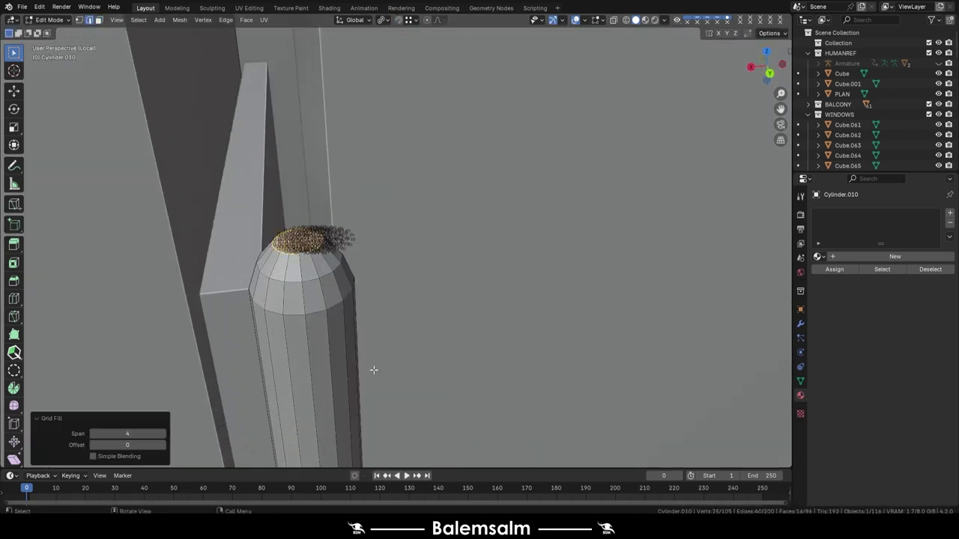
pyautogui.moveTo(367, 352)
pyautogui.mouseDown(button='middle')
pyautogui.moveTo(356, 347)
pyautogui.moveTo(389, 300)
pyautogui.moveTo(380, 280)
pyautogui.mouseUp(button='middle')
pyautogui.scroll(-5, 386, 298)
pyautogui.hotkey('ctrl', 'r')
pyautogui.scroll(1, 380, 280)
pyautogui.click(380, 280)
pyautogui.click(384, 20)
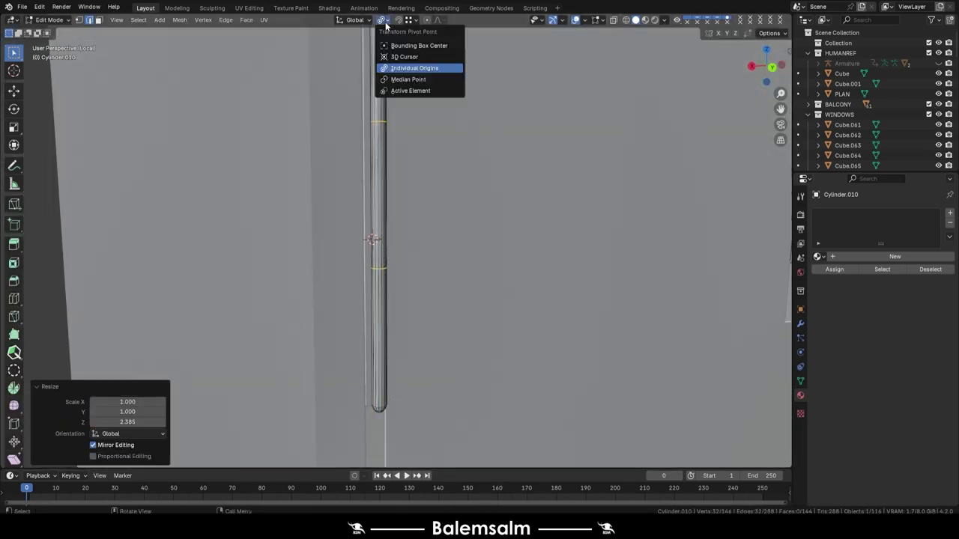
pyautogui.click(408, 276)
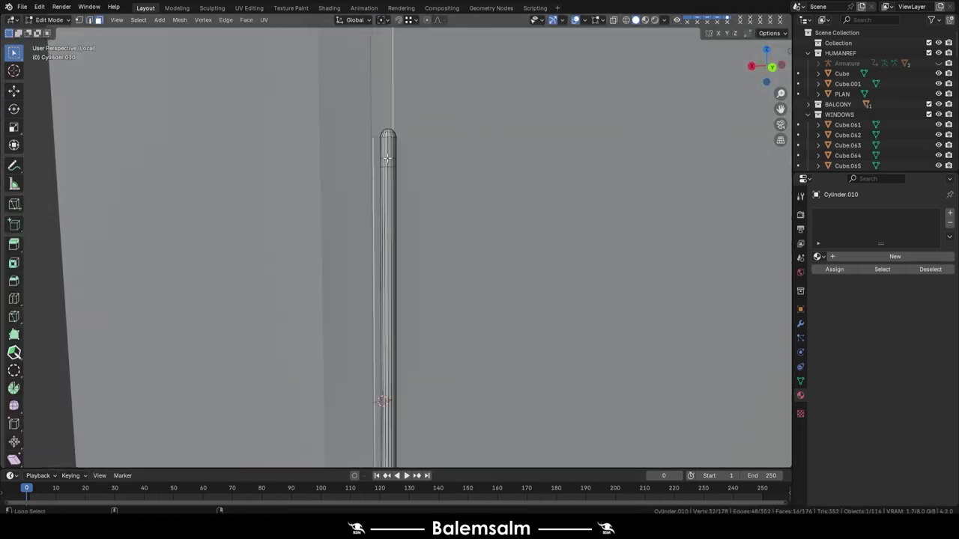
# - Apply auto smooth shading to the barrel, then box-select the hinge plate's outer vertices from top view
pyautogui.press('Tab')
pyautogui.moveTo(409, 277)
pyautogui.mouseDown(button='middle')
pyautogui.moveTo(451, 197)
pyautogui.moveTo(536, 330)
pyautogui.mouseUp(button='middle')
pyautogui.rightClick(409, 144)
pyautogui.click(409, 144)
pyautogui.moveTo(409, 145); pyautogui.dragTo(537, 329, button='middle')
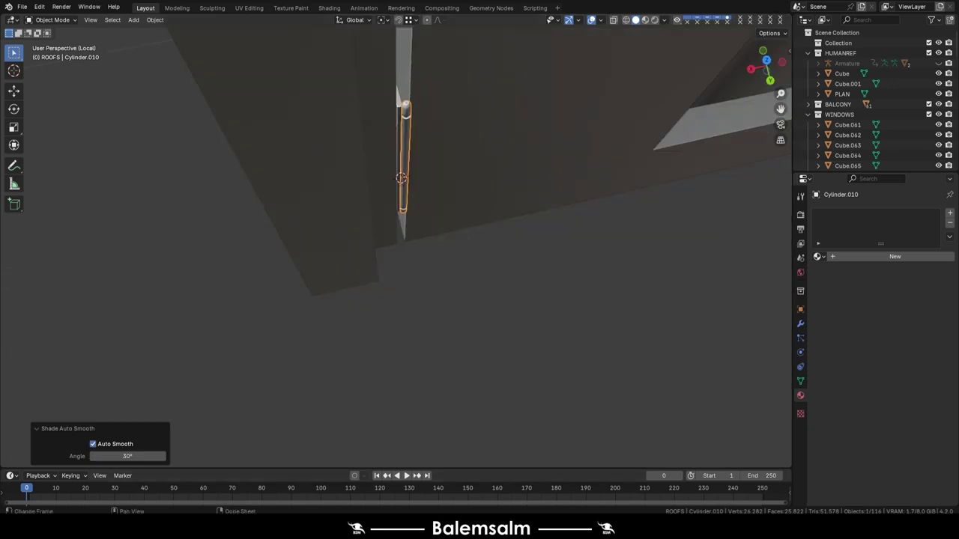
pyautogui.scroll(5, 432, 141)
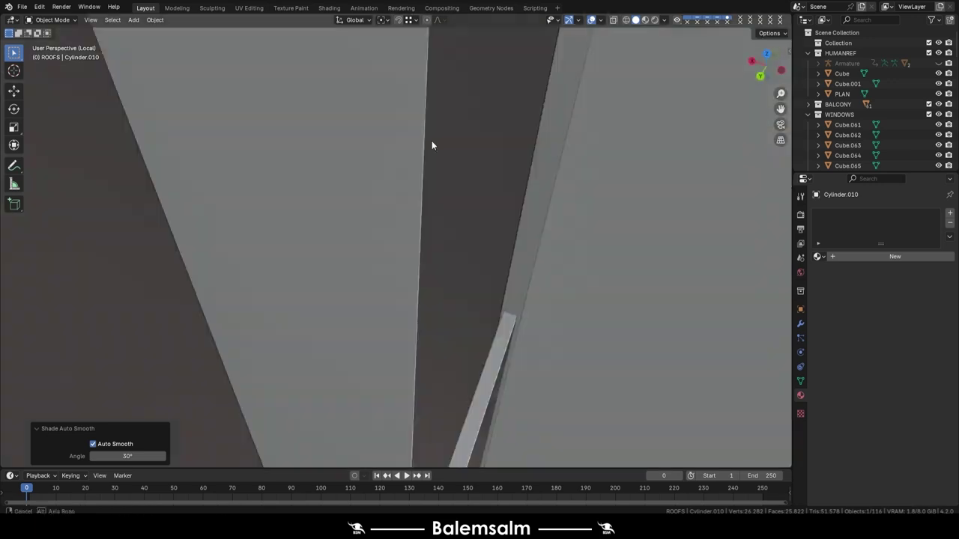
pyautogui.press('Tab')
pyautogui.press('KP_7')
pyautogui.moveTo(414, 210); pyautogui.dragTo(280, 374)
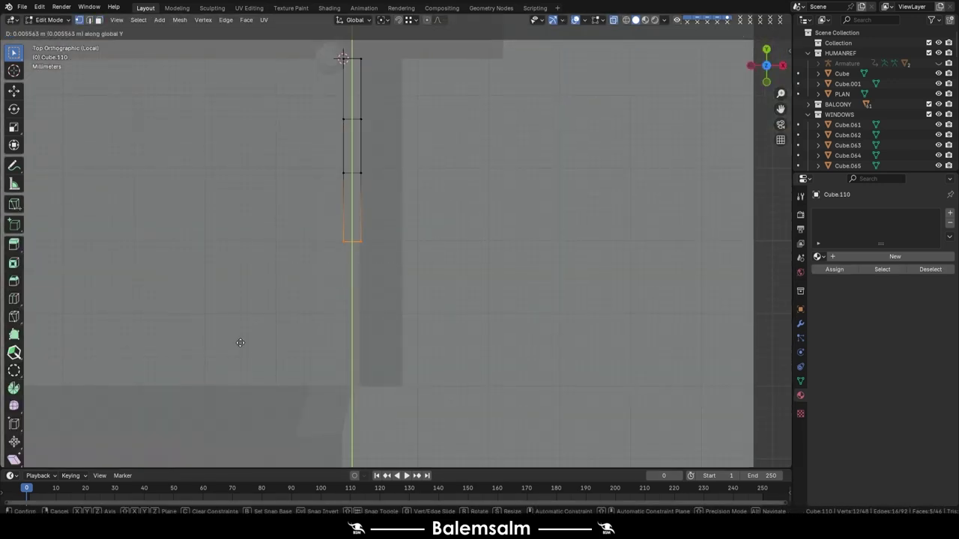
# - Leave editing of the hinge plate and save the file
pyautogui.press('Tab')
pyautogui.moveTo(239, 342)
pyautogui.mouseDown(button='middle')
pyautogui.moveTo(621, 128)
pyautogui.moveTo(277, 263)
pyautogui.mouseUp(button='middle')
pyautogui.scroll(3, 464, 358)
pyautogui.hotkey('ctrl', 's')
pyautogui.click(450, 343)
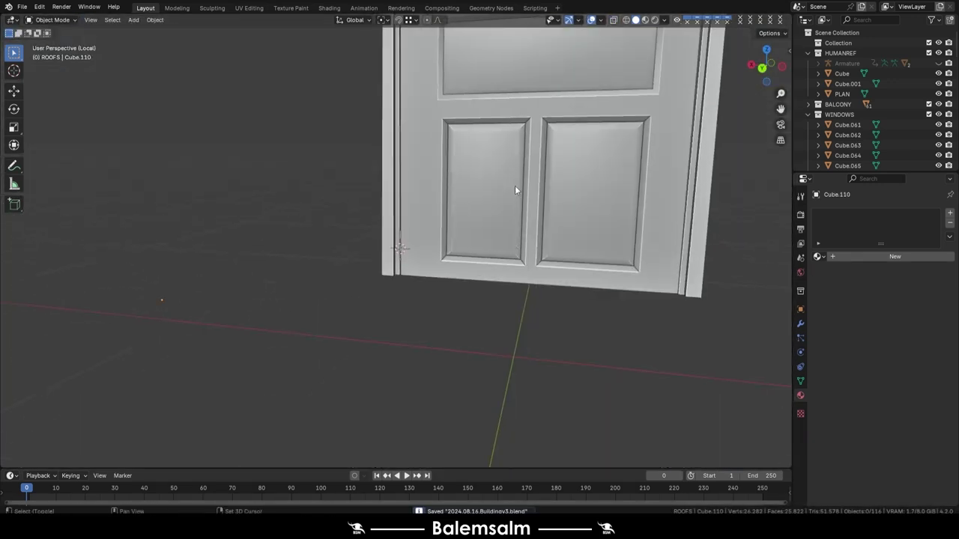
# - Shift the hinge plate along X so it sits against the barrel
pyautogui.click(515, 185)
pyautogui.press('KP_Decimal')
pyautogui.moveTo(490, 207)
pyautogui.mouseDown(button='middle')
pyautogui.moveTo(432, 324)
pyautogui.moveTo(450, 300)
pyautogui.mouseUp(button='middle')
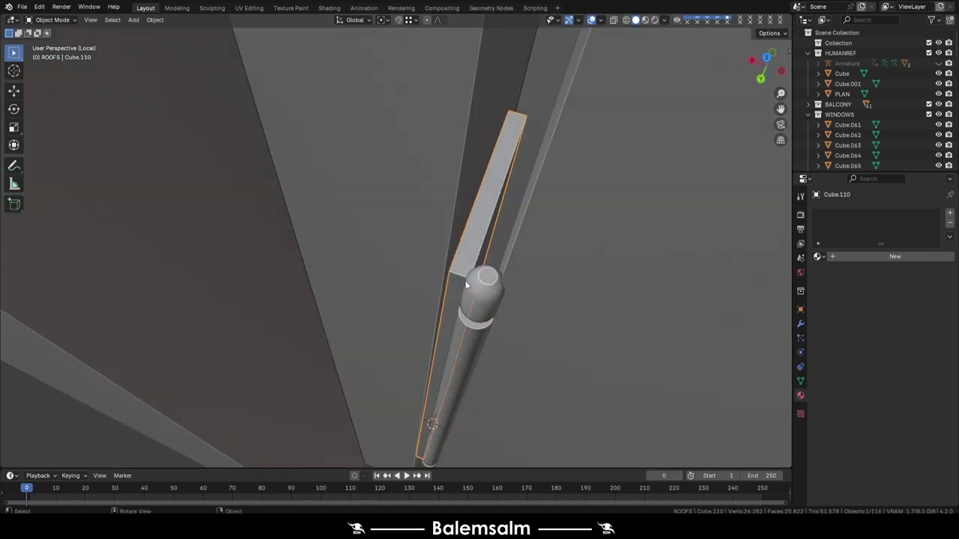
pyautogui.press('Tab')
pyautogui.moveTo(404, 225)
pyautogui.mouseDown(button='middle')
pyautogui.moveTo(456, 310)
pyautogui.moveTo(432, 322)
pyautogui.mouseUp(button='middle')
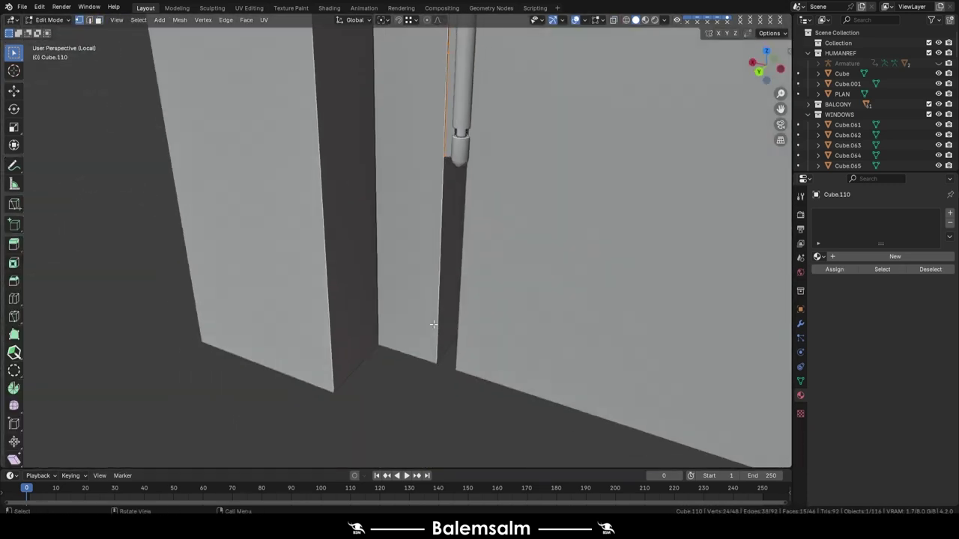
pyautogui.press('g')
pyautogui.click(484, 281)
pyautogui.press('g')
pyautogui.press('x')
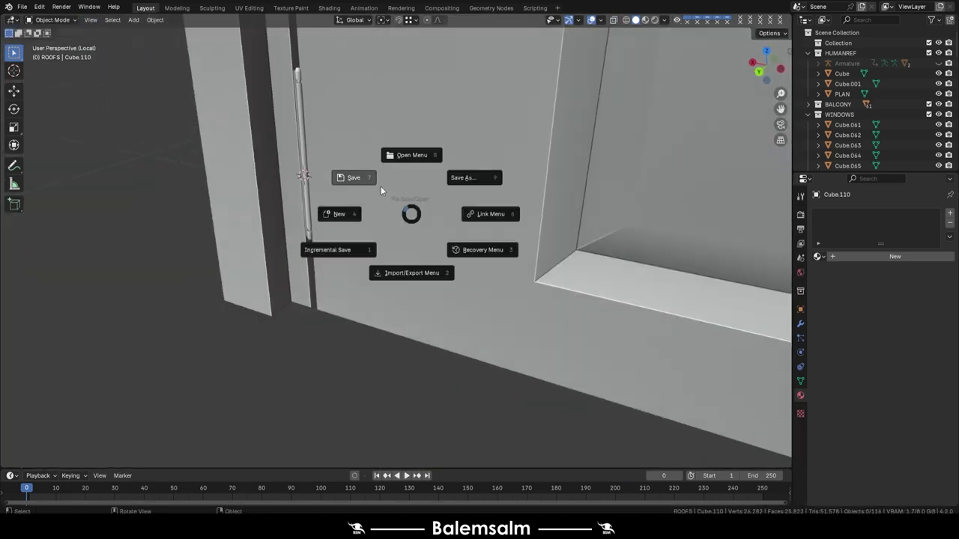
pyautogui.scroll(-5, 449, 150)
# - View the whole door from an angle and save 2024.08.16.Buildingv3.blend again
pyautogui.press('`')
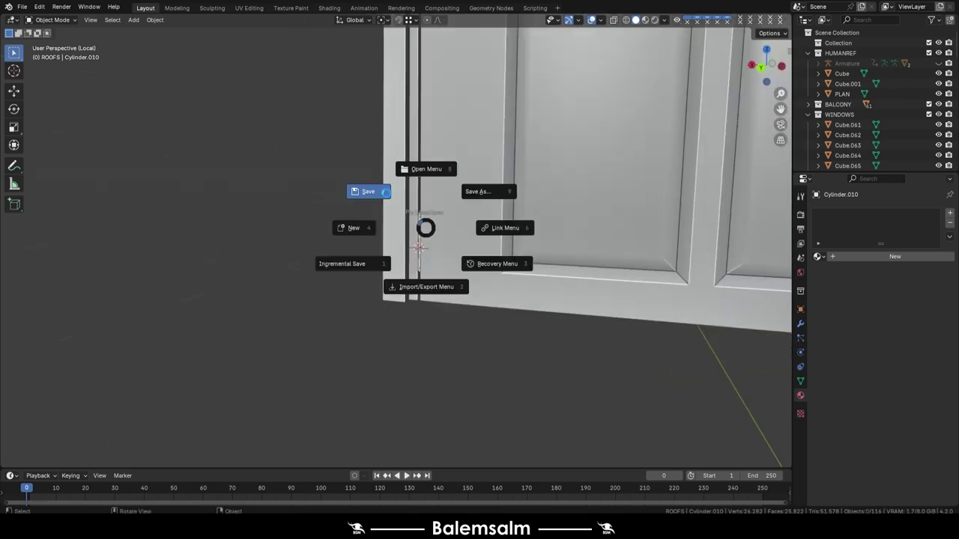
pyautogui.moveTo(493, 229)
pyautogui.mouseDown(button='middle')
pyautogui.moveTo(607, 283)
pyautogui.moveTo(423, 381)
pyautogui.moveTo(395, 254)
pyautogui.mouseUp(button='middle')
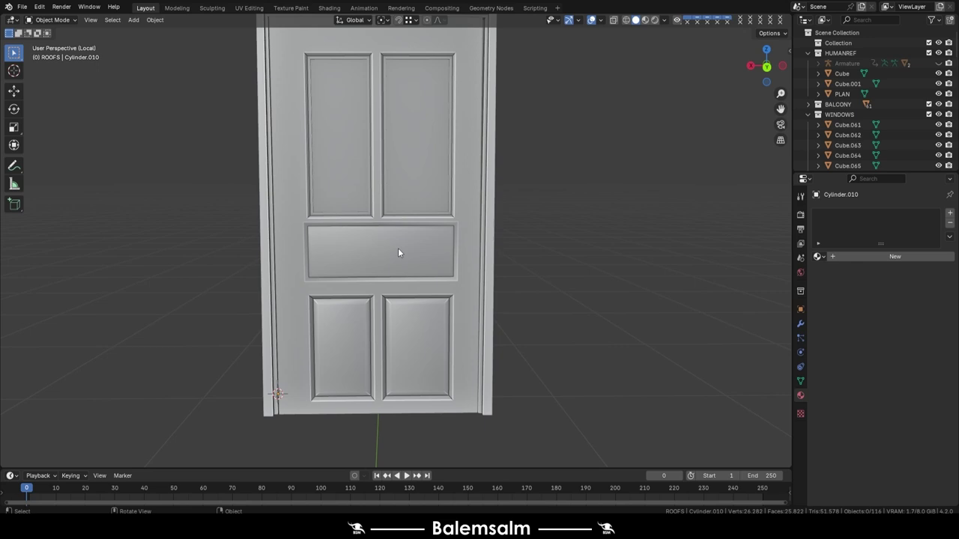
pyautogui.moveTo(247, 24); pyautogui.dragTo(473, 289, button='middle')
pyautogui.hotkey('ctrl', 's')
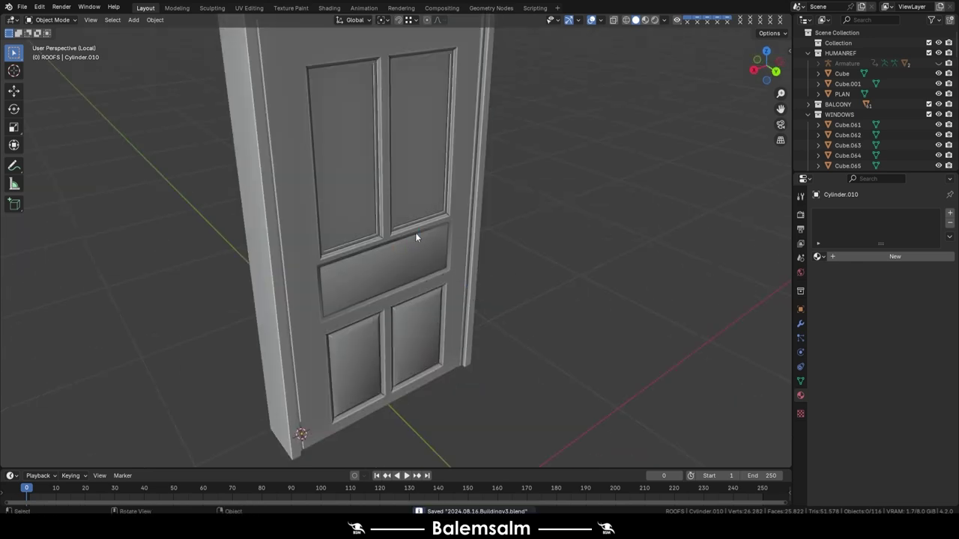
# - Add a smaller cube and move it along X to sit beside the door's edge
pyautogui.hotkey('shift', 'a')
pyautogui.click(557, 240)
pyautogui.press('s')
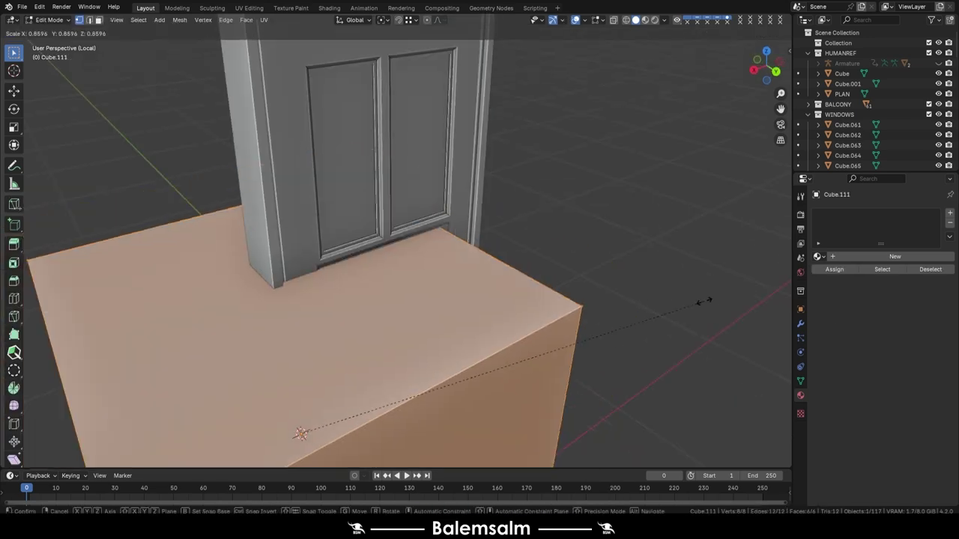
pyautogui.press('Return')
pyautogui.press('g')
pyautogui.press('x')
pyautogui.press('Return')
# - Pull the cube's face out along Y, then slide it back flush against the door
pyautogui.press('Tab')
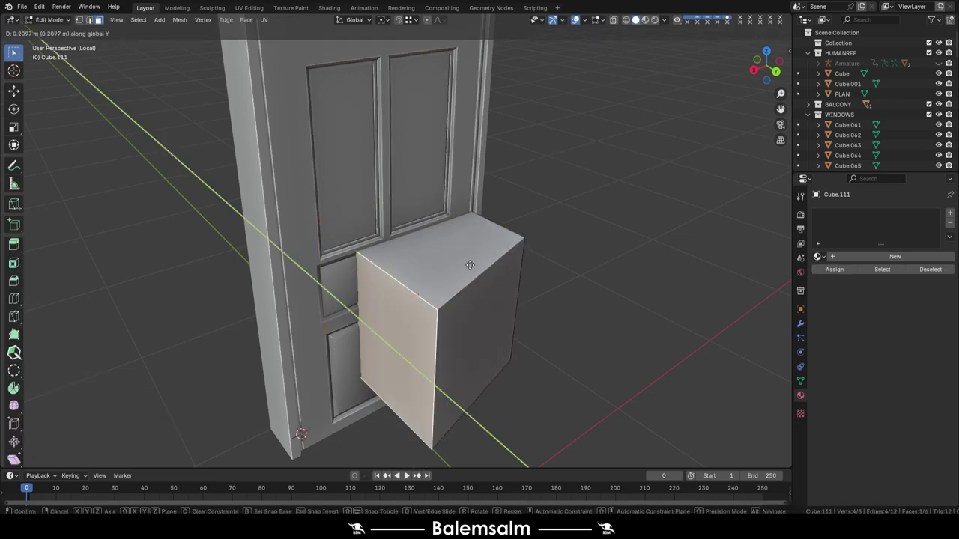
pyautogui.scroll(3, 448, 205)
pyautogui.press('g')
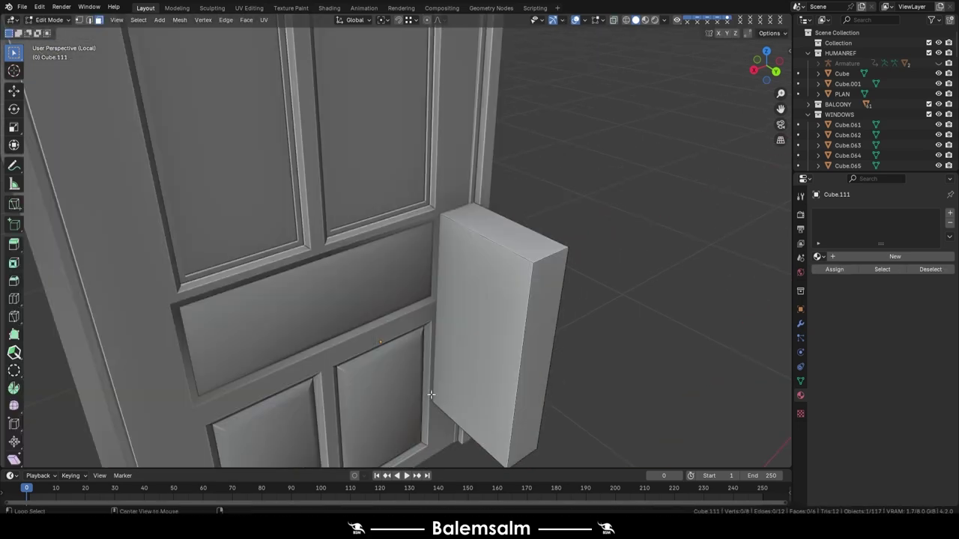
pyautogui.moveTo(445, 372); pyautogui.dragTo(360, 242, button='middle')
pyautogui.press('g')
pyautogui.press('y')
pyautogui.click(437, 237)
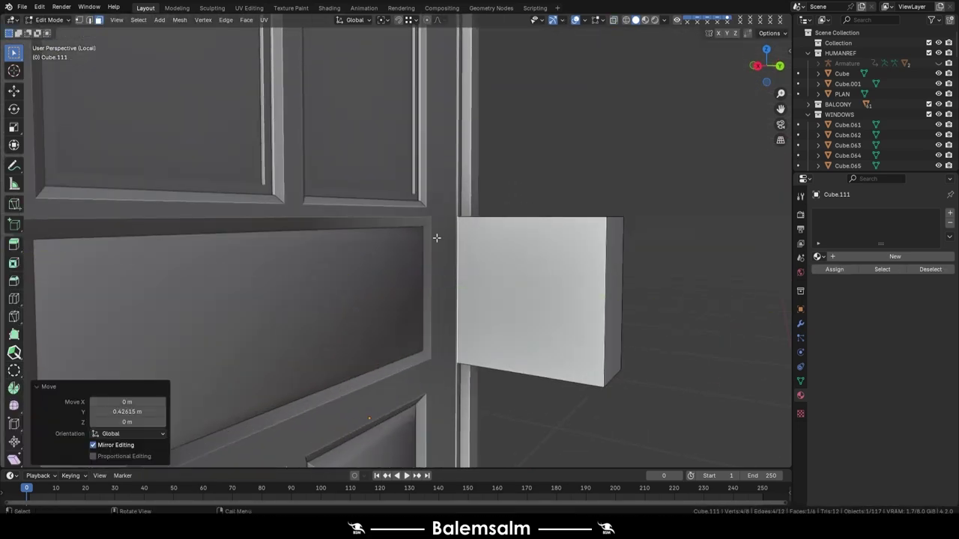
pyautogui.press('g')
pyautogui.click(363, 236)
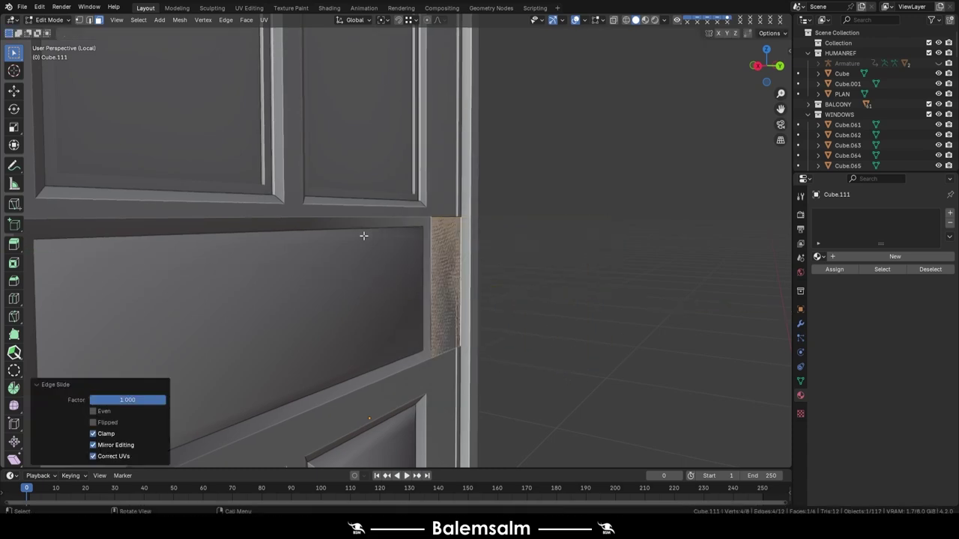
# - Thin the block into a slim plate on the door's latch side
pyautogui.press('`')
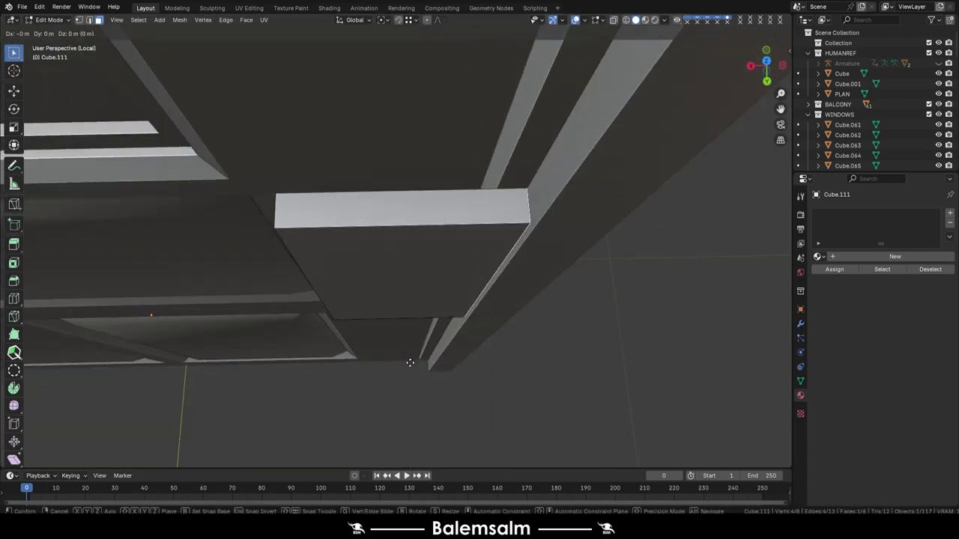
pyautogui.press('g')
pyautogui.press('x')
pyautogui.click(429, 251)
pyautogui.keyDown('shift'); pyautogui.click(429, 251); pyautogui.keyUp('shift')
pyautogui.moveTo(429, 251); pyautogui.dragTo(455, 267, button='middle')
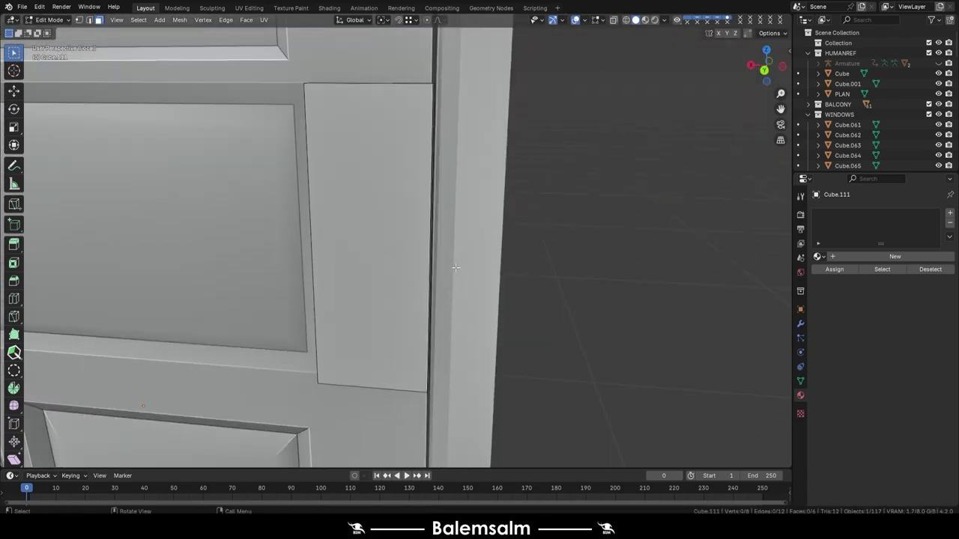
pyautogui.click(464, 331)
pyautogui.press('Tab')
# - Shorten the plate vertically and add a loop cut across it
pyautogui.scroll(-5, 490, 308)
pyautogui.moveTo(490, 308)
pyautogui.mouseDown(button='middle')
pyautogui.moveTo(553, 268)
pyautogui.moveTo(423, 351)
pyautogui.mouseUp(button='middle')
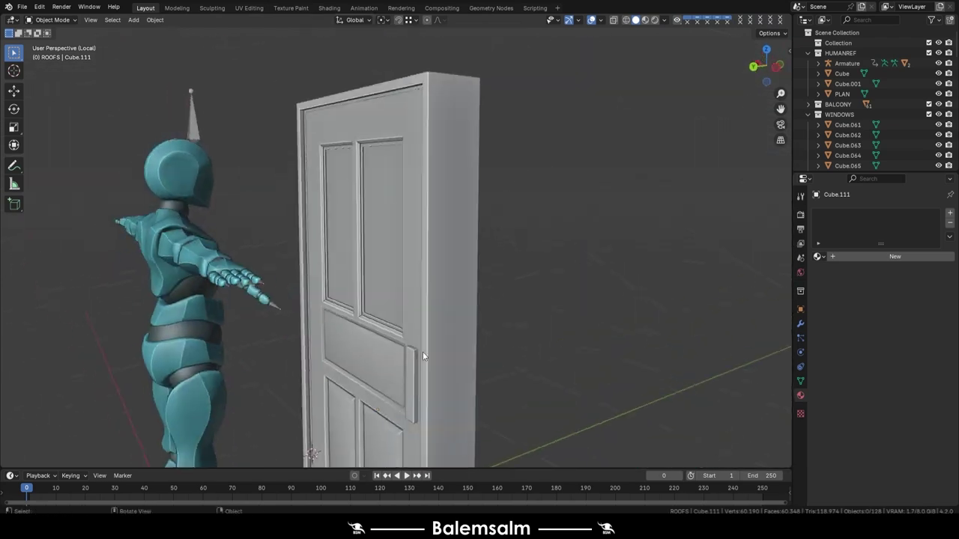
pyautogui.scroll(5, 405, 299)
pyautogui.press('Tab')
pyautogui.scroll(-5, 413, 375)
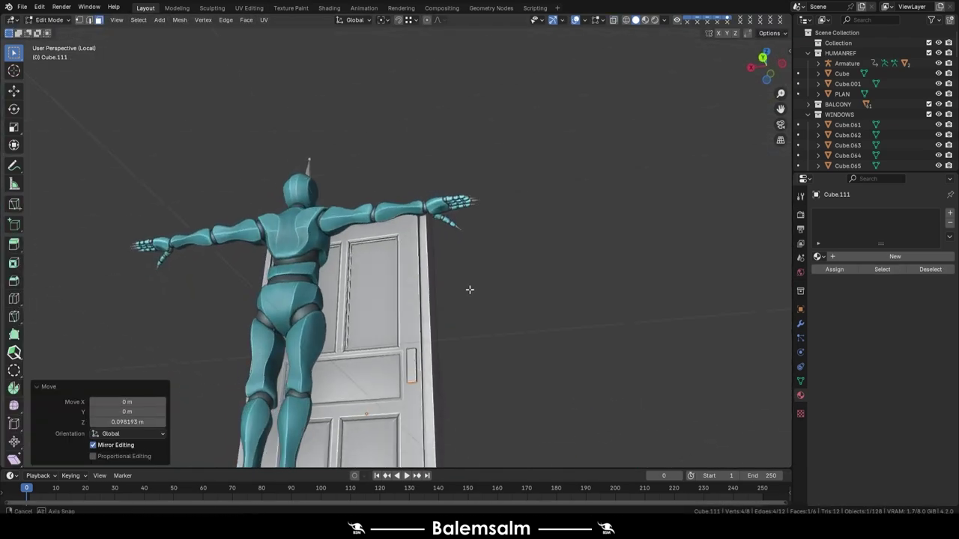
pyautogui.scroll(5, 412, 374)
pyautogui.moveTo(412, 374)
pyautogui.mouseDown(button='middle')
pyautogui.moveTo(459, 337)
pyautogui.moveTo(420, 187)
pyautogui.mouseUp(button='middle')
pyautogui.click(501, 382)
pyautogui.scroll(3, 465, 314)
pyautogui.hotkey('ctrl', 'r')
pyautogui.click(403, 136)
# - Add a loop cut near the backplate's bottom and shift it 0.02 m up in Z
pyautogui.moveTo(403, 136); pyautogui.dragTo(449, 225, button='middle')
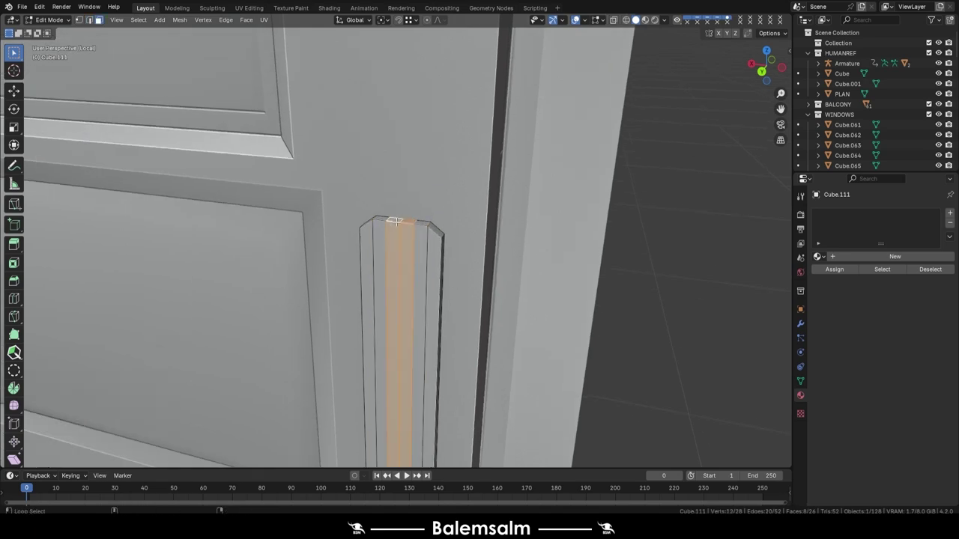
pyautogui.scroll(-3, 524, 299)
pyautogui.press('Tab')
pyautogui.click(584, 310)
pyautogui.moveTo(485, 294); pyautogui.dragTo(455, 298, button='middle')
pyautogui.scroll(3, 455, 298)
pyautogui.click(455, 297)
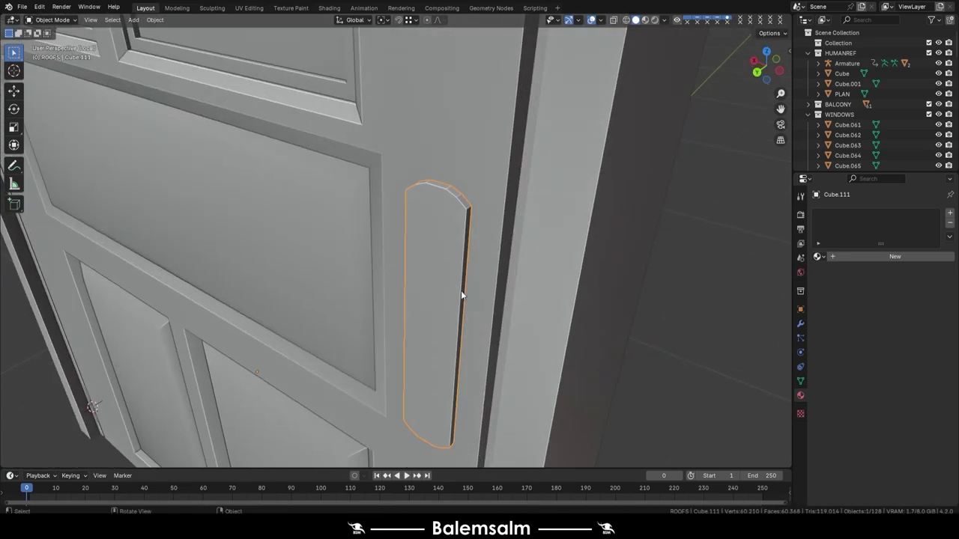
pyautogui.keyDown('ctrl'); pyautogui.click(413, 245); pyautogui.keyUp('ctrl')
pyautogui.moveTo(413, 245); pyautogui.dragTo(438, 291, button='middle')
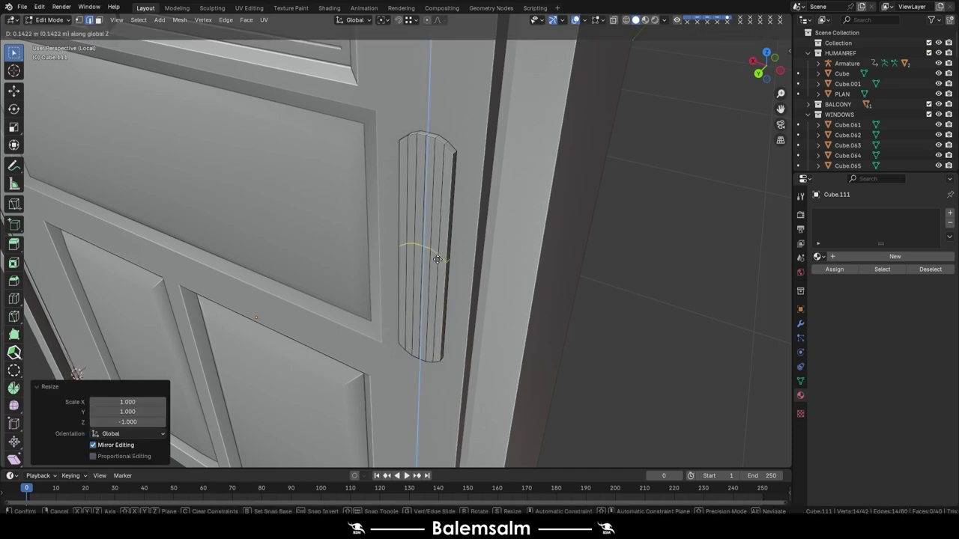
pyautogui.scroll(3, 445, 230)
pyautogui.scroll(3, 468, 237)
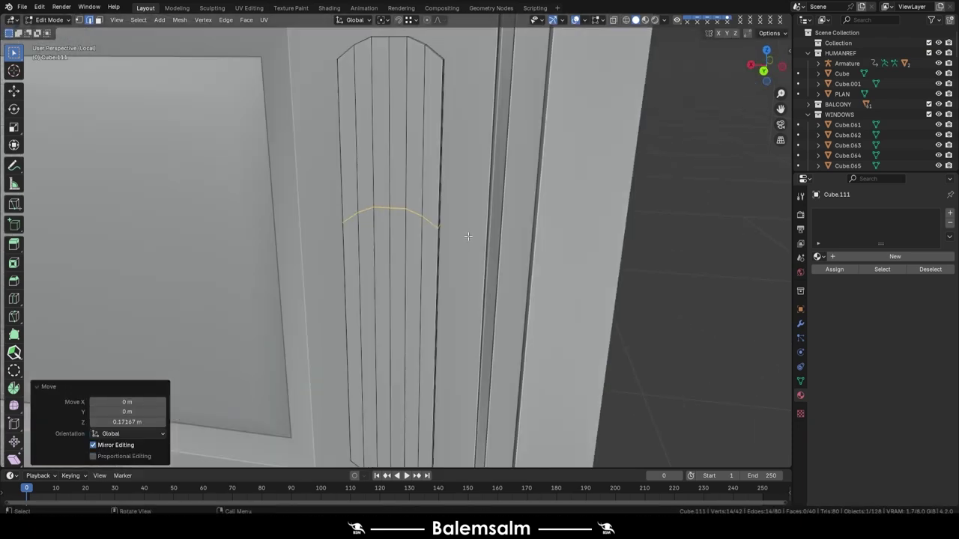
pyautogui.scroll(-3, 433, 231)
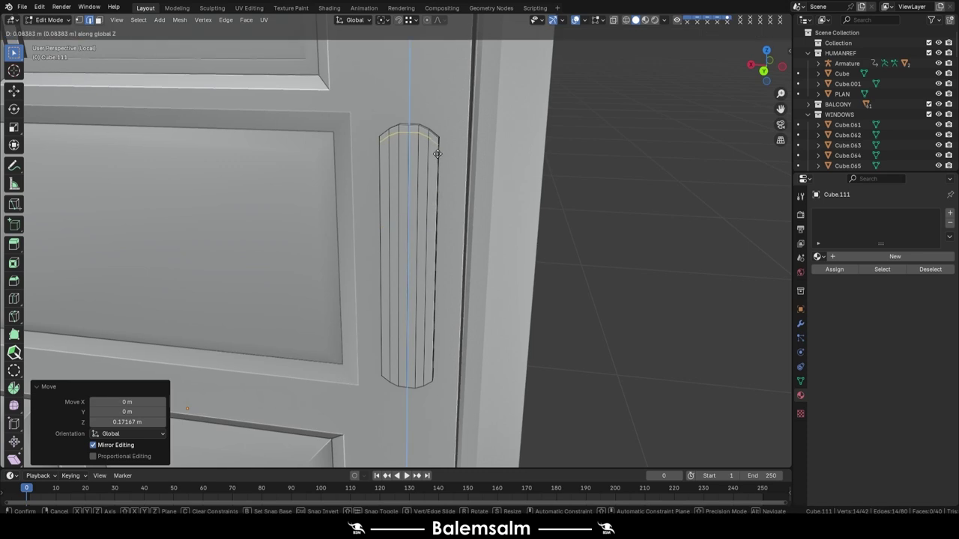
pyautogui.moveTo(399, 260); pyautogui.dragTo(396, 456)
pyautogui.press('g')
pyautogui.press('z')
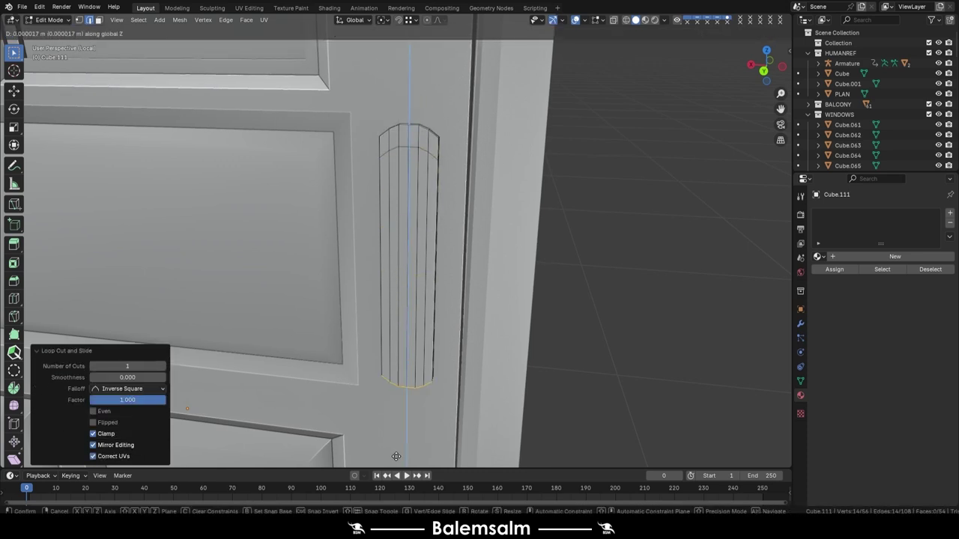
pyautogui.write('.02')
pyautogui.press('Return')
# - Mirror the edge loop vertically with S Z -1, then add another loop cut
pyautogui.press('Escape')
pyautogui.hotkey('ctrl', 'z')
pyautogui.press('g')
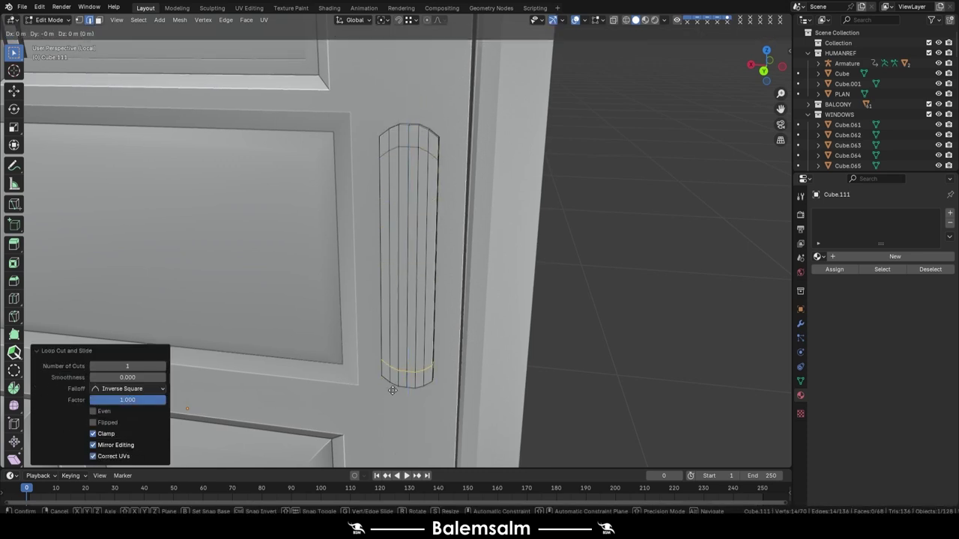
pyautogui.write('-')
pyautogui.press('Return')
pyautogui.write('sz-1')
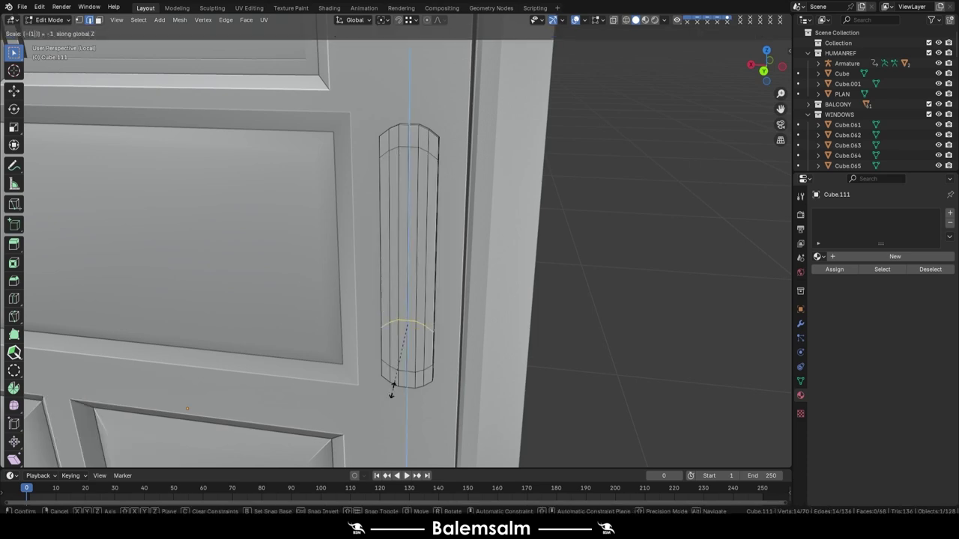
pyautogui.press('Return')
pyautogui.press('z')
pyautogui.press('Escape')
pyautogui.press('g')
pyautogui.press('z')
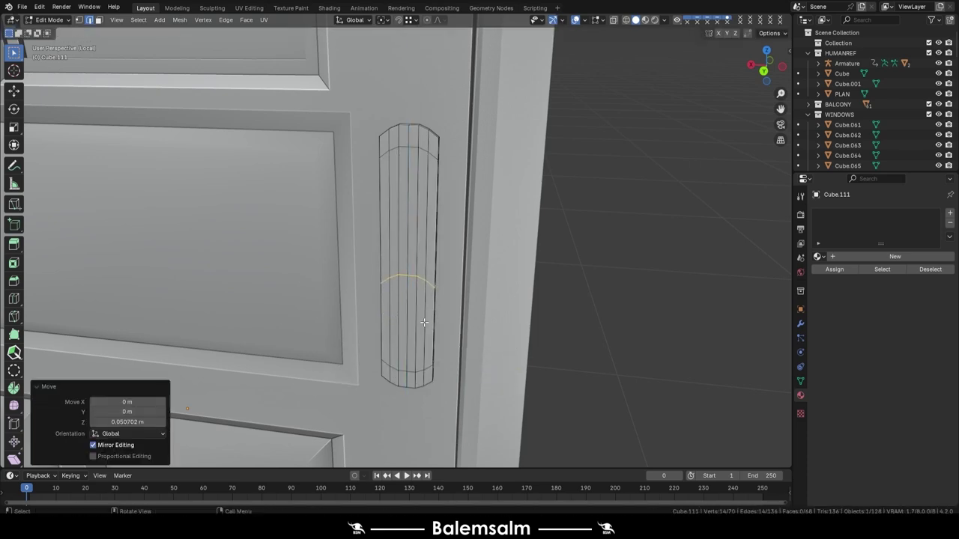
pyautogui.hotkey('ctrl', 'r')
pyautogui.click(424, 285)
# - Push the front faces out along Y, extrude the lower ones and shrink them inward with Alt+S
pyautogui.moveTo(424, 265); pyautogui.dragTo(392, 265, button='middle')
pyautogui.press('g')
pyautogui.press('y')
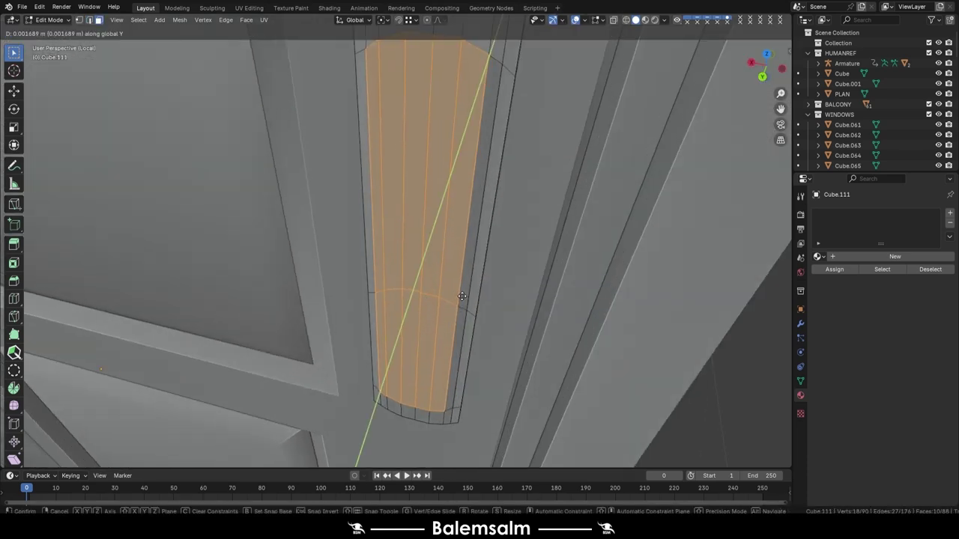
pyautogui.click(450, 300)
pyautogui.press('g')
pyautogui.press('x')
pyautogui.press('Escape')
pyautogui.keyDown('ctrl'); pyautogui.click(390, 320); pyautogui.keyUp('ctrl')
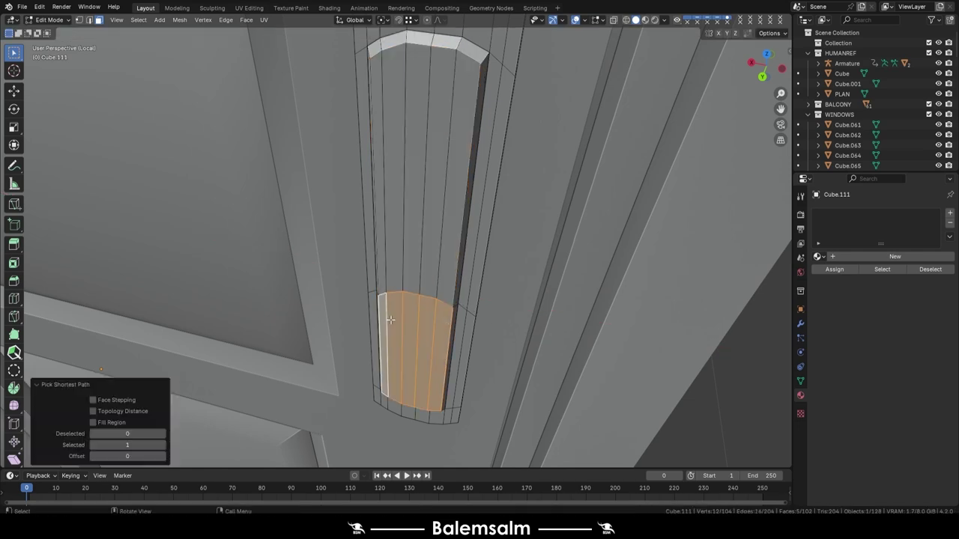
pyautogui.moveTo(391, 320); pyautogui.dragTo(453, 341, button='middle')
pyautogui.press('e')
pyautogui.click(453, 341)
pyautogui.press('s')
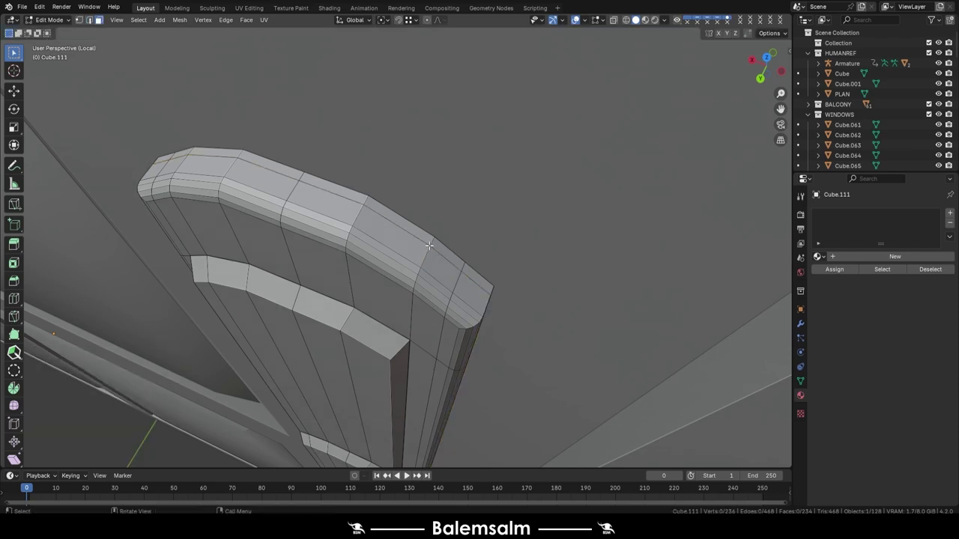
pyautogui.hotkey('alt', 's')
pyautogui.click(484, 283)
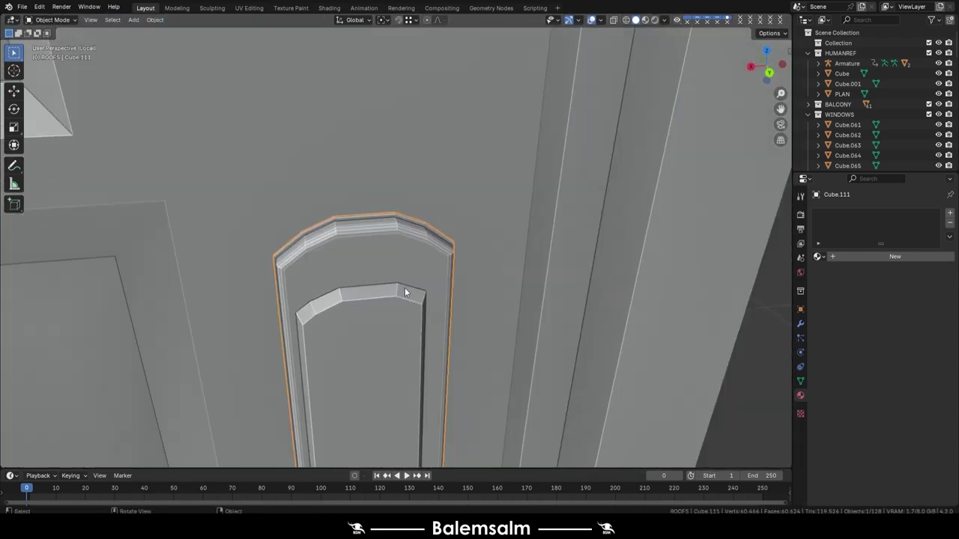
# - Try an extra loop cut and a face deletion, then undo back to the simpler mesh
pyautogui.scroll(3, 405, 288)
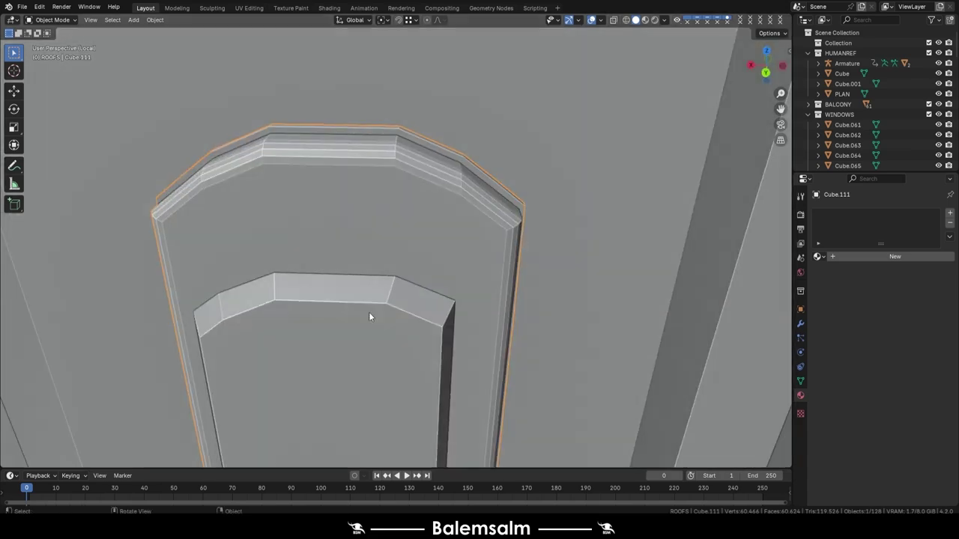
pyautogui.click(409, 311)
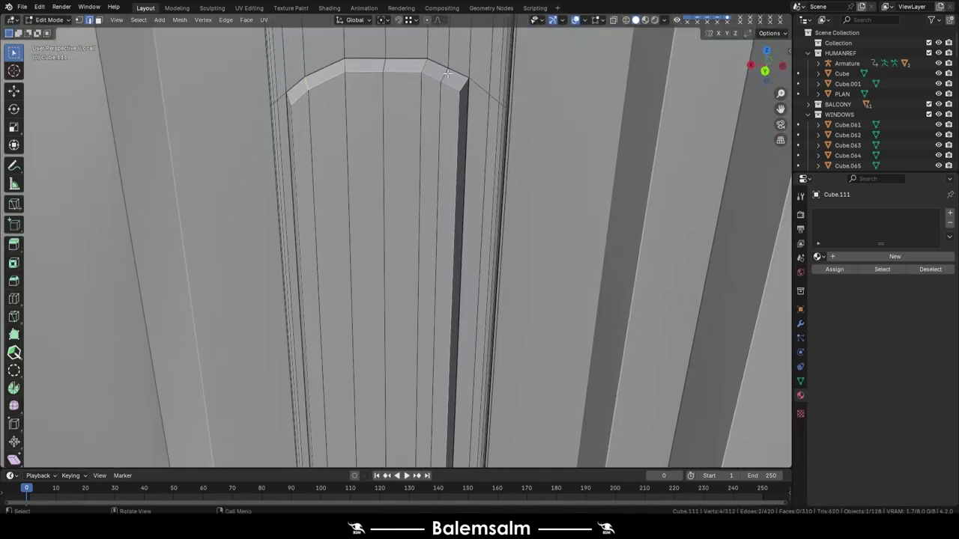
pyautogui.hotkey('ctrl', 'z')
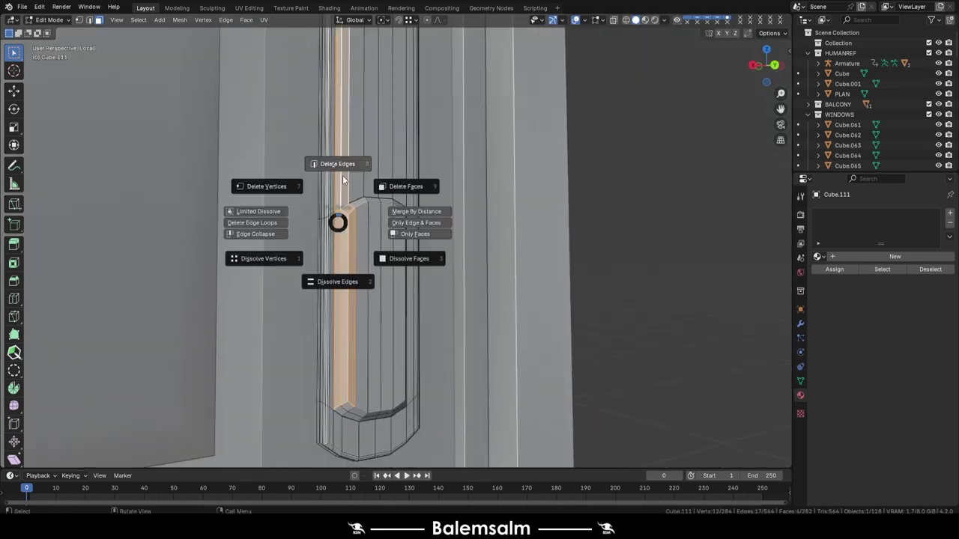
pyautogui.click(343, 180)
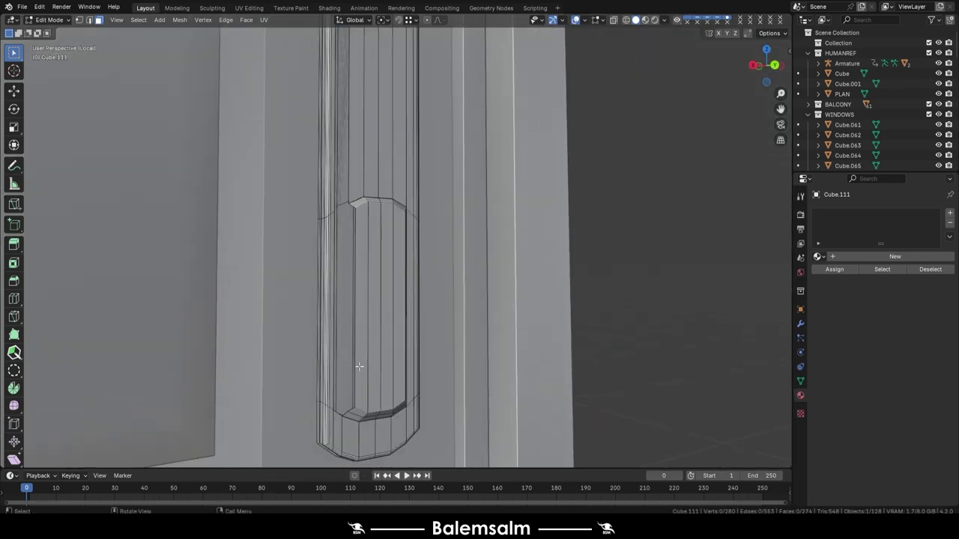
pyautogui.hotkey('ctrl', 'z')
pyautogui.hotkey('ctrl', 'z')
pyautogui.hotkey('ctrl', 'z')
pyautogui.hotkey('ctrl', 'z')
pyautogui.hotkey('ctrl', 'z')
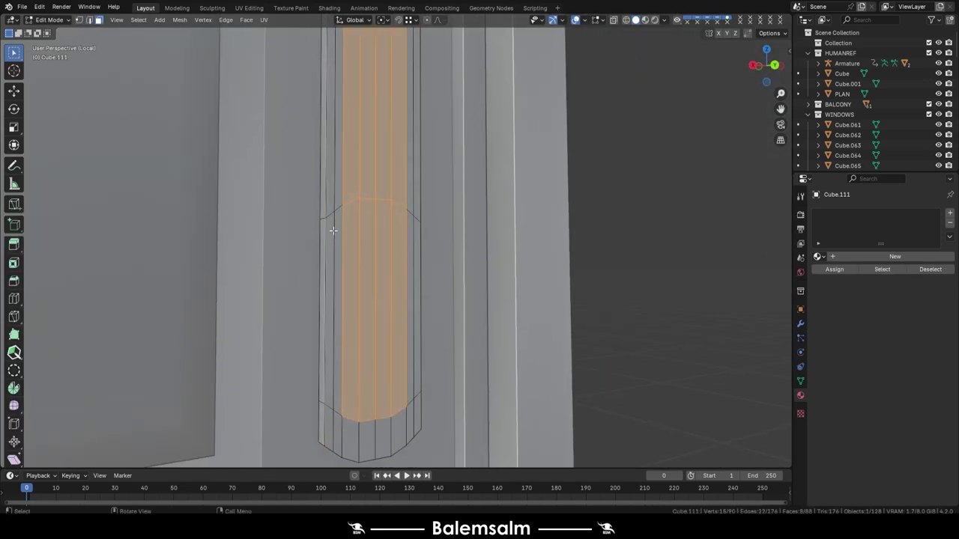
pyautogui.moveTo(333, 231); pyautogui.dragTo(433, 316, button='middle')
pyautogui.moveTo(332, 301); pyautogui.dragTo(449, 304, button='middle')
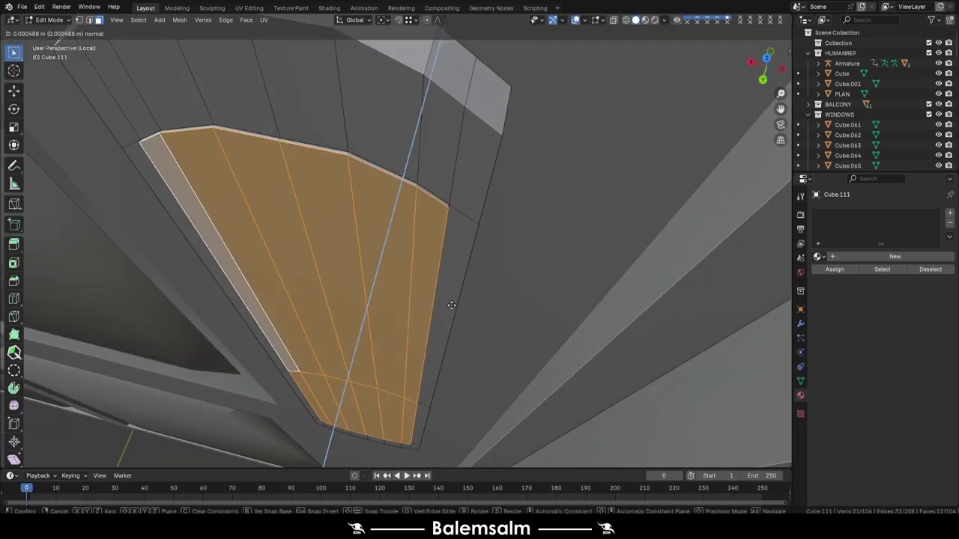
# - Extrude a shorter strip of front faces and scale it down slightly to form the raised panel
pyautogui.keyDown('ctrl'); pyautogui.click(507, 338); pyautogui.keyUp('ctrl')
pyautogui.moveTo(315, 397)
pyautogui.mouseDown(button='middle')
pyautogui.moveTo(378, 313)
pyautogui.moveTo(455, 266)
pyautogui.mouseUp(button='middle')
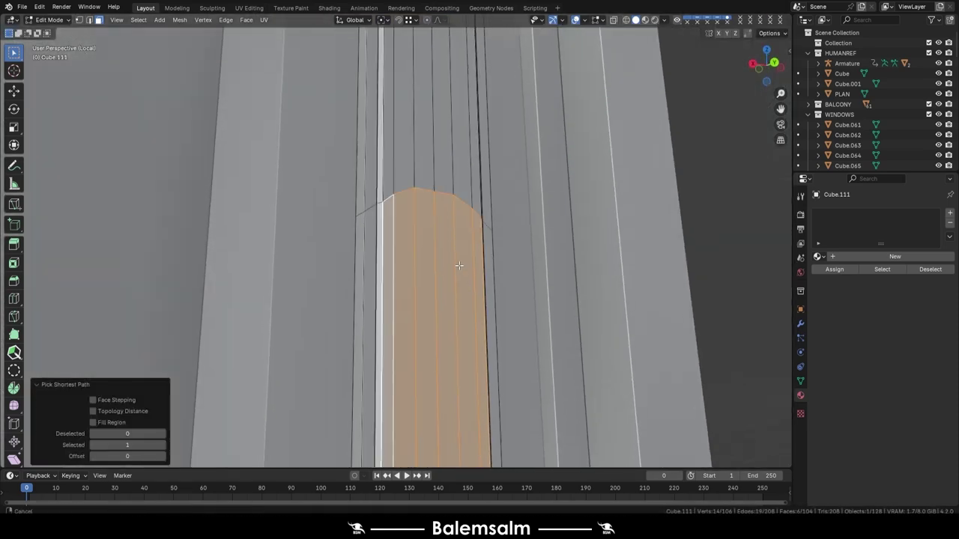
pyautogui.press('e')
pyautogui.press('s')
pyautogui.click(526, 339)
pyautogui.click(523, 336)
# - Bevel the backplate's top and bottom edge loops
pyautogui.moveTo(499, 317); pyautogui.dragTo(438, 331, button='middle')
pyautogui.press('2')
pyautogui.keyDown('alt'); pyautogui.click(438, 331); pyautogui.keyUp('alt')
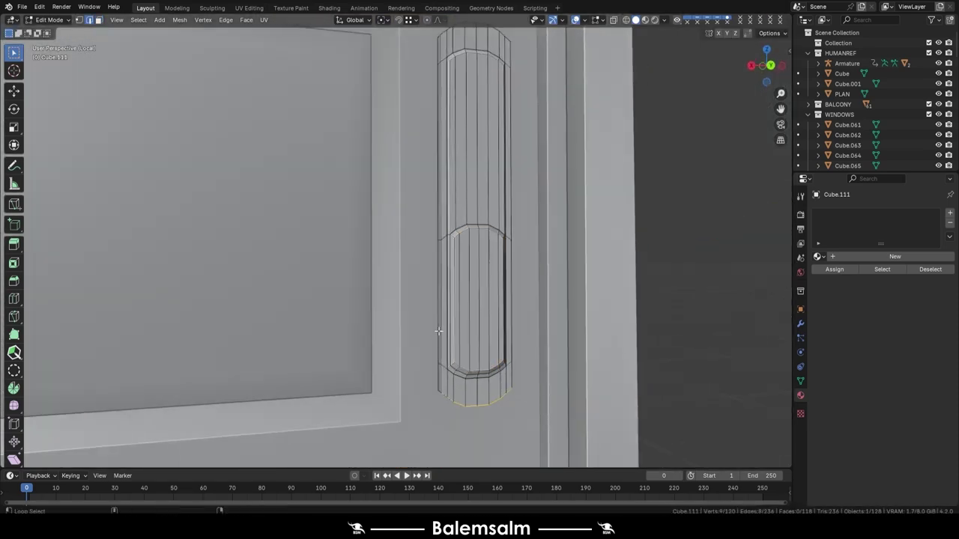
pyautogui.keyDown('alt'); pyautogui.keyDown('shift'); pyautogui.click(491, 161); pyautogui.keyUp('shift'); pyautogui.keyUp('alt')
pyautogui.moveTo(491, 161); pyautogui.dragTo(593, 346, button='middle')
pyautogui.click(616, 345)
pyautogui.press('Tab')
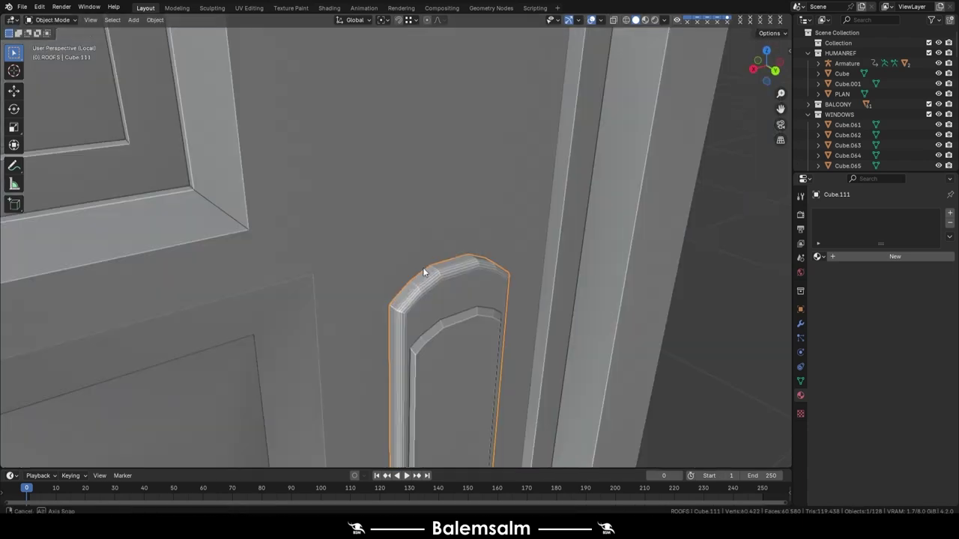
# - Apply Shade Smooth to the backplate
pyautogui.moveTo(423, 267); pyautogui.dragTo(469, 199, button='middle')
pyautogui.rightClick(469, 199)
pyautogui.click(499, 264)
pyautogui.moveTo(499, 263); pyautogui.dragTo(534, 294, button='middle')
# - Crease the edge loop around the inner panel using the edge options menu
pyautogui.press('Tab')
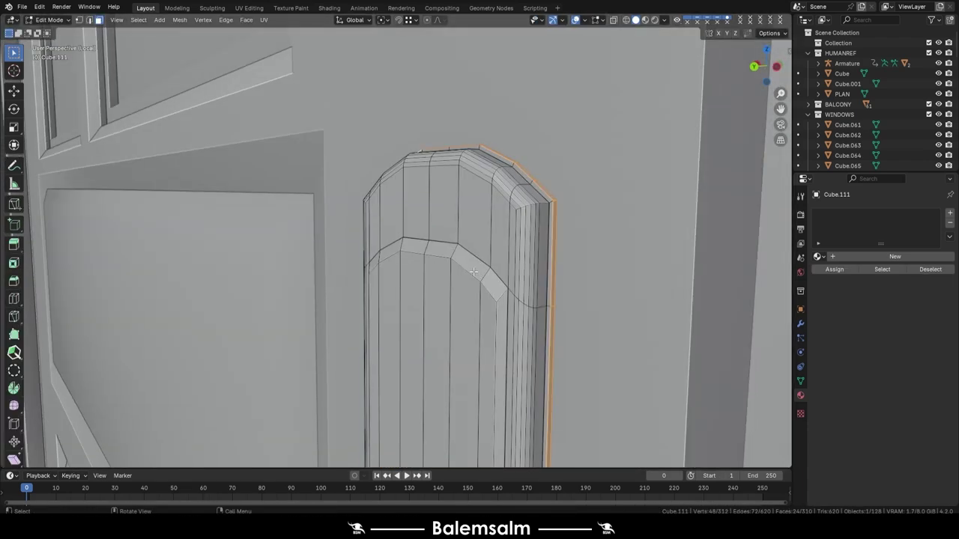
pyautogui.press('Tab')
pyautogui.moveTo(480, 232); pyautogui.dragTo(415, 208, button='middle')
pyautogui.keyDown('alt'); pyautogui.click(414, 207); pyautogui.keyUp('alt')
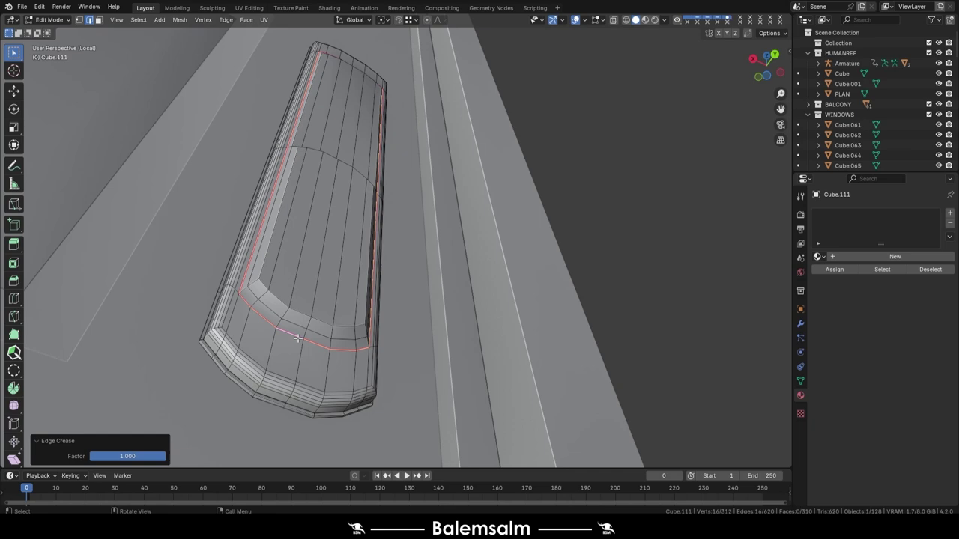
pyautogui.rightClick(298, 338)
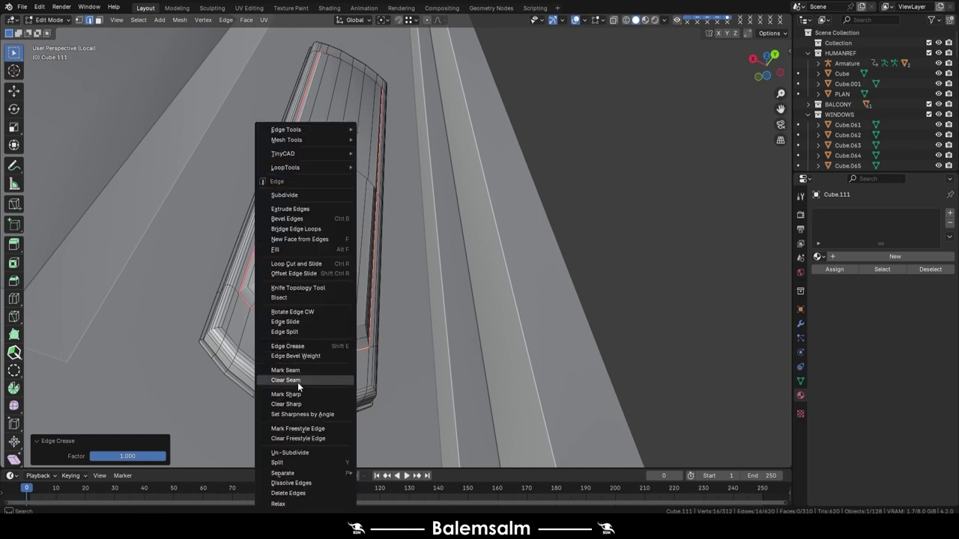
pyautogui.click(298, 382)
pyautogui.press('Tab')
pyautogui.moveTo(398, 262); pyautogui.dragTo(311, 238, button='middle')
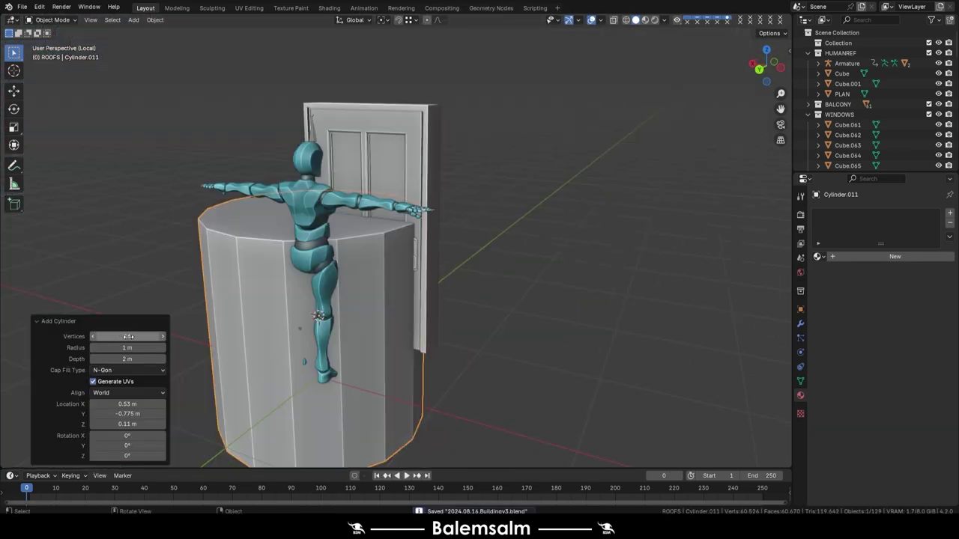
# - Add a cylinder and rotate it 90 degrees on X to face out from the backplate
pyautogui.press('r')
pyautogui.press('x')
pyautogui.press('9')
pyautogui.press('0')
pyautogui.press('Return')
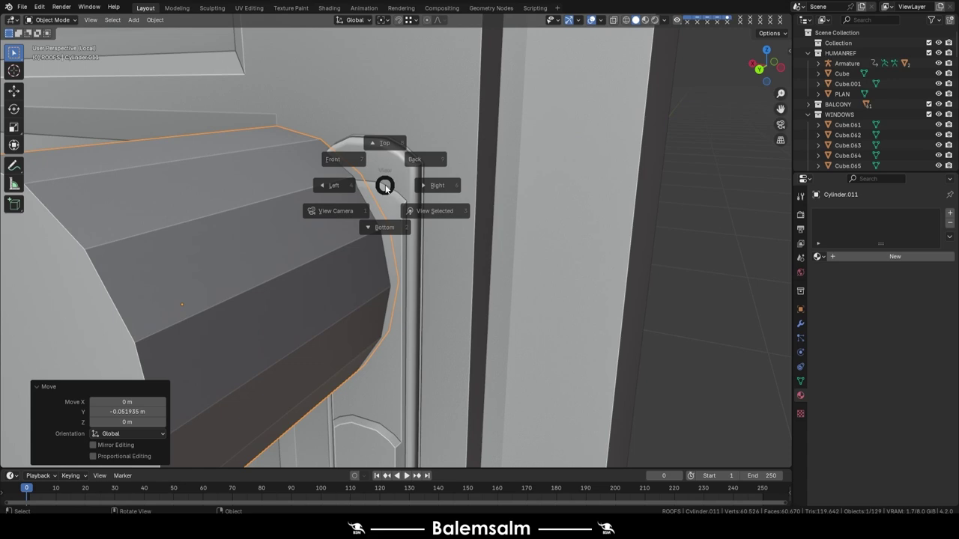
pyautogui.click(415, 159)
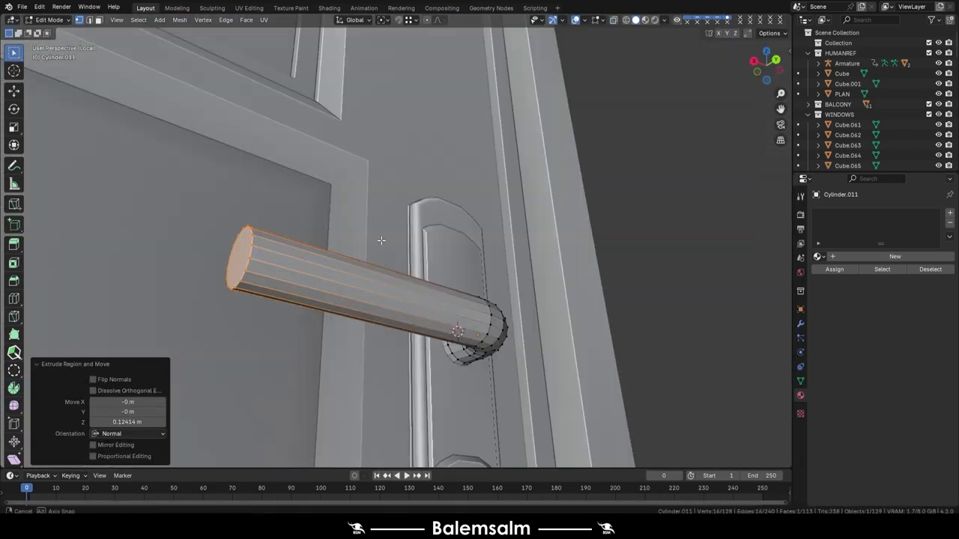
# - Extrude the cylinder's end face, then add and scale an edge loop near the tip to bend the lever
pyautogui.moveTo(381, 240); pyautogui.dragTo(487, 341, button='middle')
pyautogui.press('e')
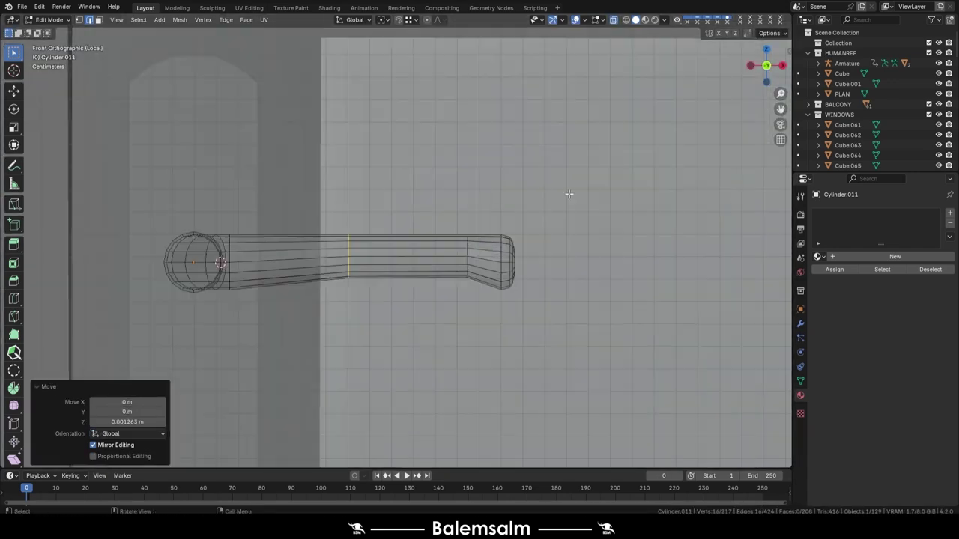
pyautogui.moveTo(549, 208); pyautogui.dragTo(451, 336)
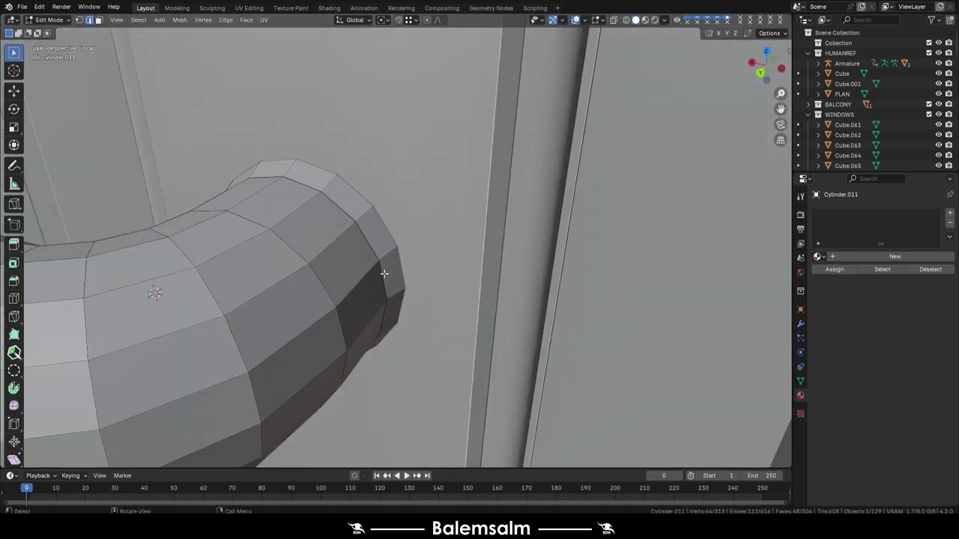
pyautogui.scroll(-1, 367, 208)
pyautogui.click(368, 208)
pyautogui.press('s')
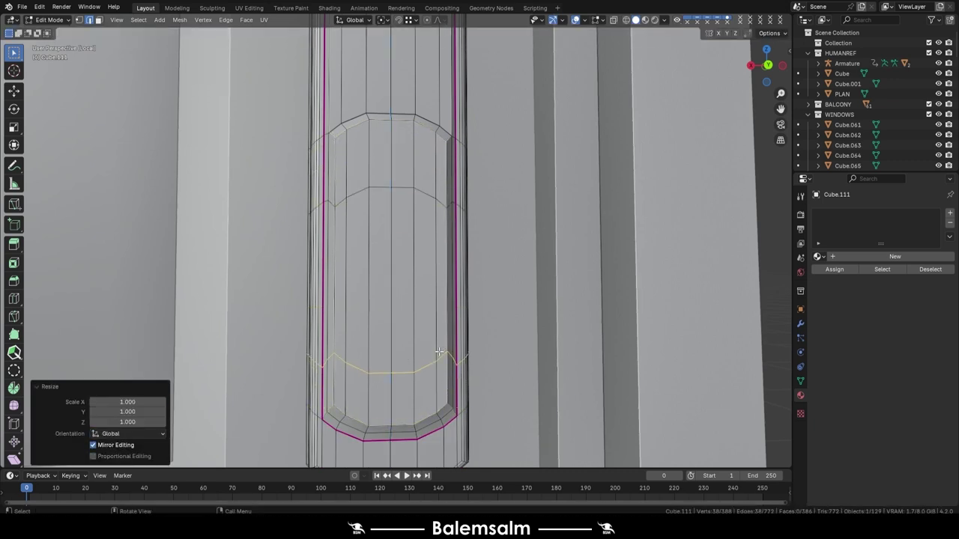
# - Select a strip of faces on the lower backplate, narrow them, and add edge loops across them
pyautogui.click(435, 321)
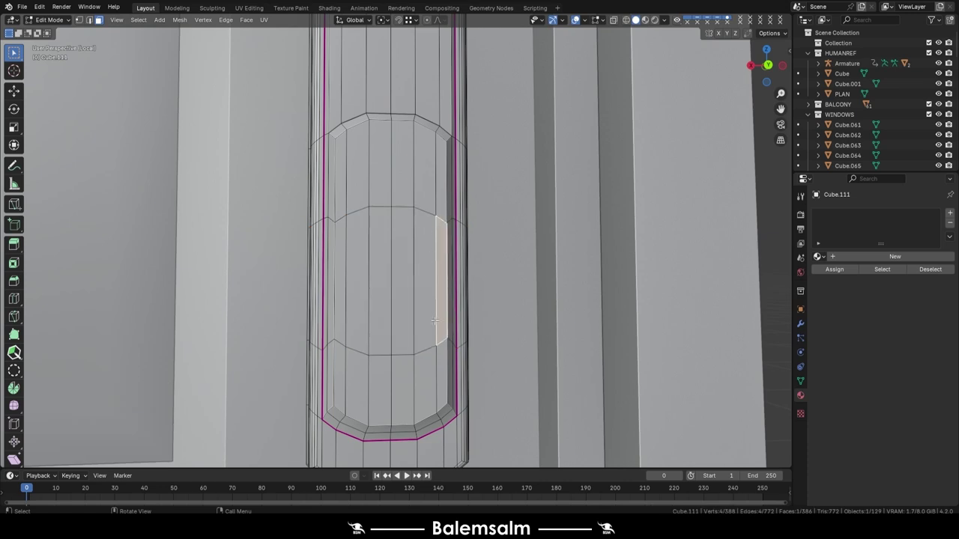
pyautogui.keyDown('ctrl'); pyautogui.keyDown('shift'); pyautogui.click(336, 300); pyautogui.keyUp('shift'); pyautogui.keyUp('ctrl')
pyautogui.moveTo(337, 300); pyautogui.dragTo(483, 343, button='middle')
pyautogui.press('s')
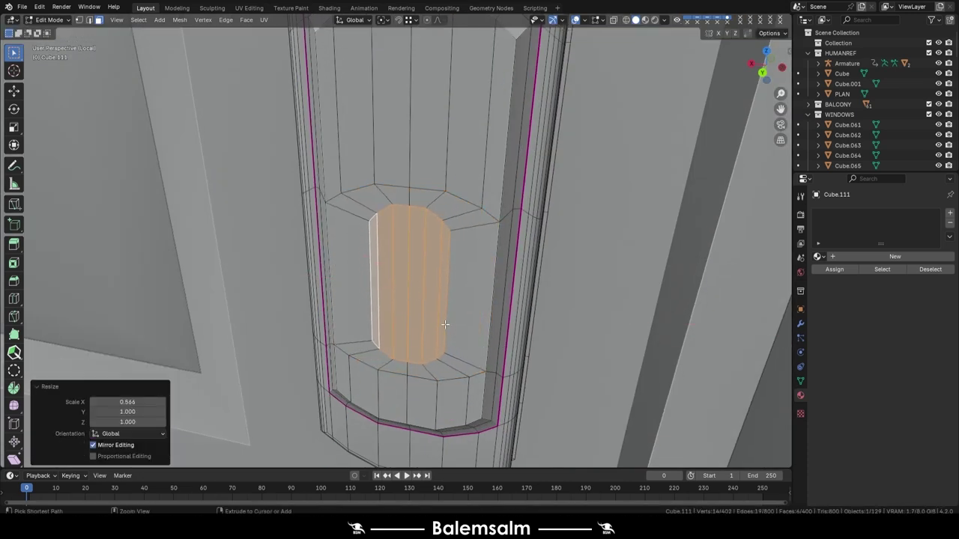
pyautogui.hotkey('ctrl', 'r')
pyautogui.click(445, 324)
pyautogui.scroll(5, 254, 212)
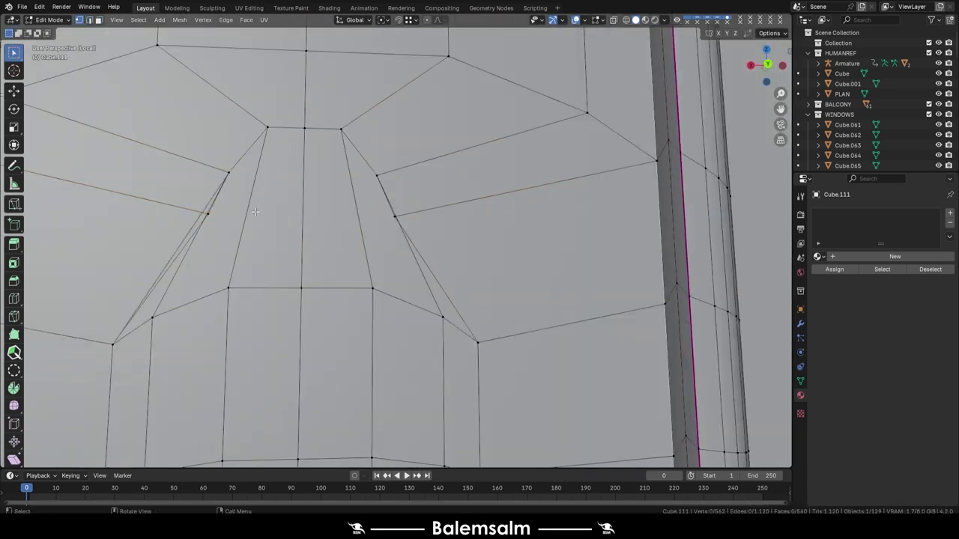
pyautogui.scroll(-3, 326, 177)
# - Narrow the upper horizontal edge loop to 0.533 along X for the keyhole top
pyautogui.keyDown('alt'); pyautogui.click(325, 177); pyautogui.keyUp('alt')
pyautogui.write('sx.533')
pyautogui.press('Return')
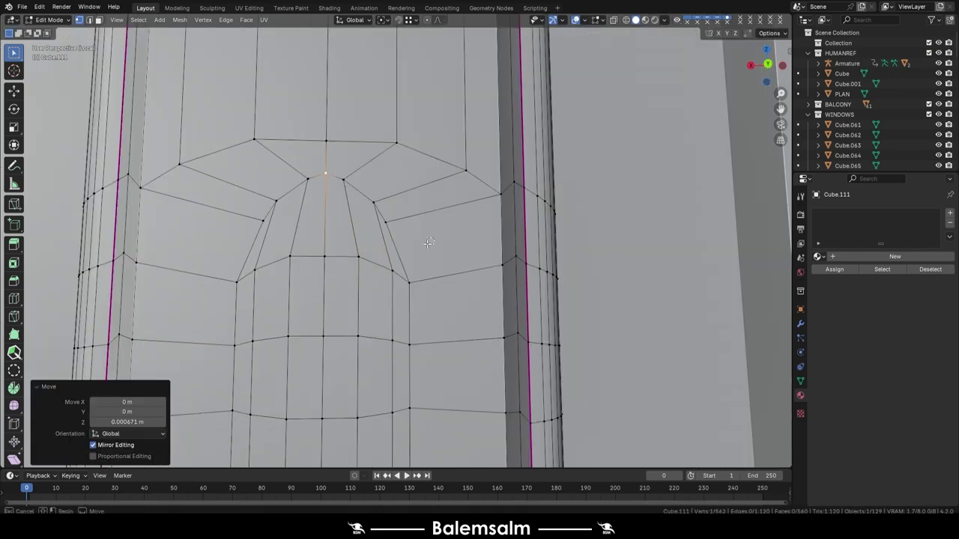
pyautogui.scroll(3, 366, 261)
pyautogui.click(409, 258)
# - Narrow the lower keyhole loop along X and flatten it with a Z scale of 0
pyautogui.keyDown('alt'); pyautogui.click(397, 192); pyautogui.keyUp('alt')
pyautogui.press('s')
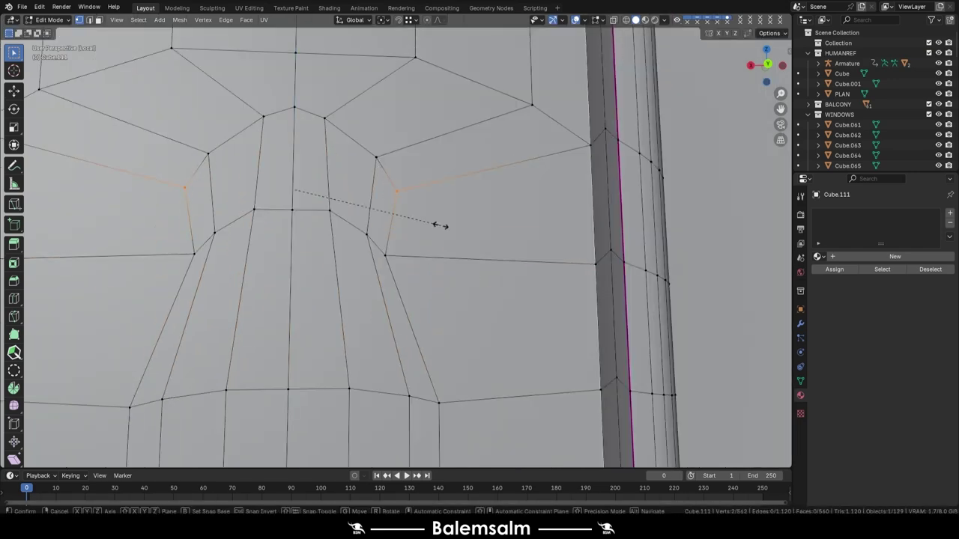
pyautogui.scroll(-3, 426, 236)
pyautogui.keyDown('alt'); pyautogui.click(441, 306); pyautogui.keyUp('alt')
pyautogui.press('s')
pyautogui.press('x')
pyautogui.click(440, 306)
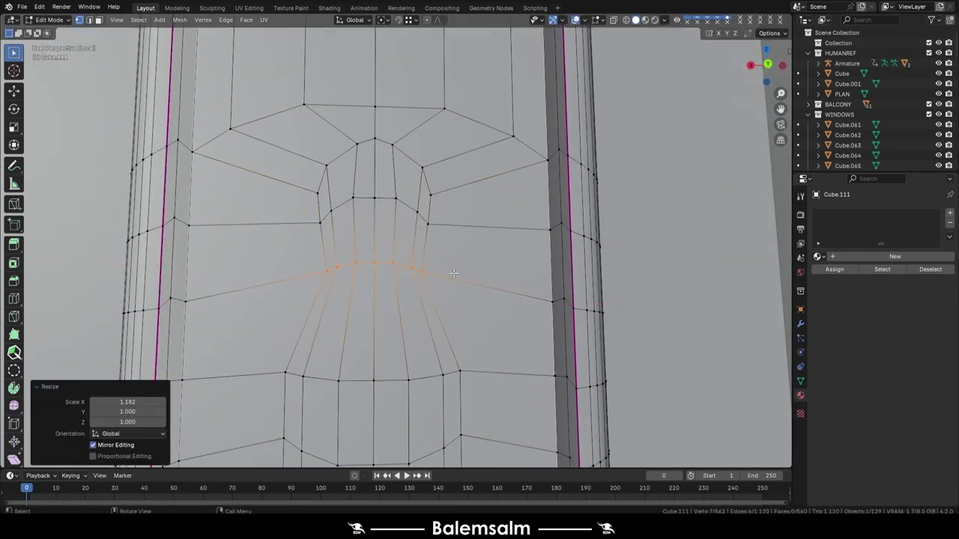
pyautogui.scroll(2, 453, 274)
pyautogui.write('sz0')
pyautogui.press('Return')
pyautogui.press('s')
pyautogui.press('z')
pyautogui.scroll(-3, 459, 346)
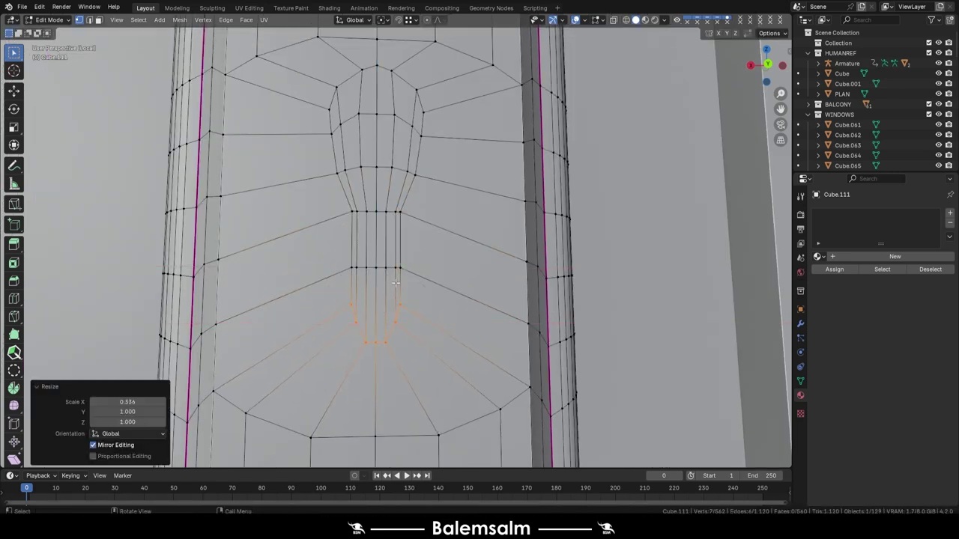
pyautogui.scroll(2, 395, 283)
pyautogui.scroll(2, 459, 284)
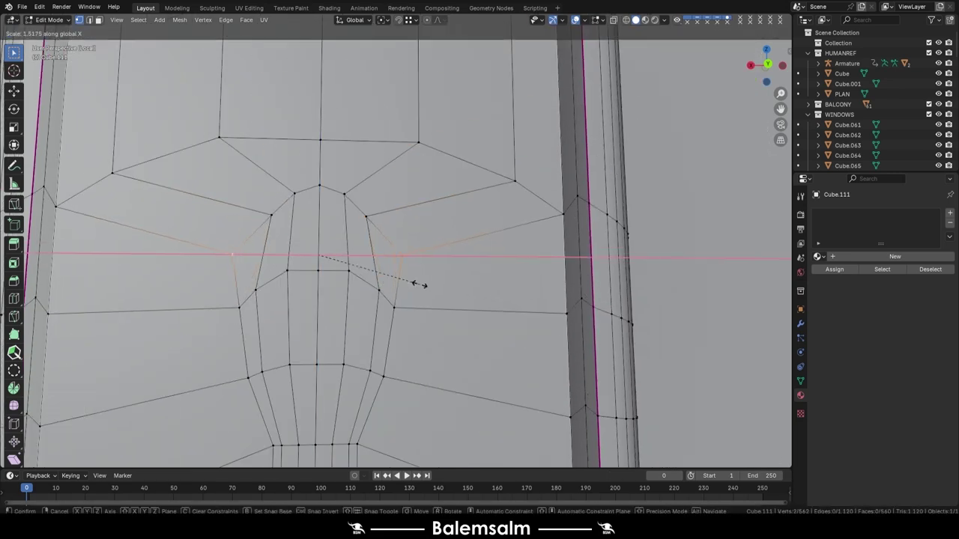
pyautogui.rightClick(420, 285)
pyautogui.scroll(-3, 419, 284)
pyautogui.scroll(2, 363, 251)
# - Select the keyhole-shaped faces and view them at an angle, undoing a trial inset
pyautogui.rightClick(371, 405)
pyautogui.scroll(-3, 370, 405)
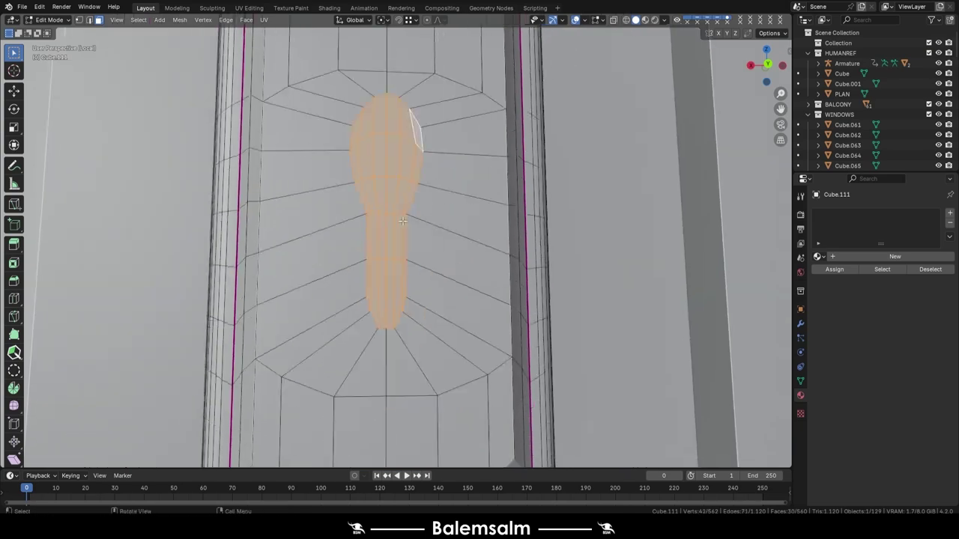
pyautogui.moveTo(371, 406); pyautogui.dragTo(465, 282, button='middle')
pyautogui.scroll(3, 464, 283)
pyautogui.scroll(2, 464, 283)
pyautogui.press('i')
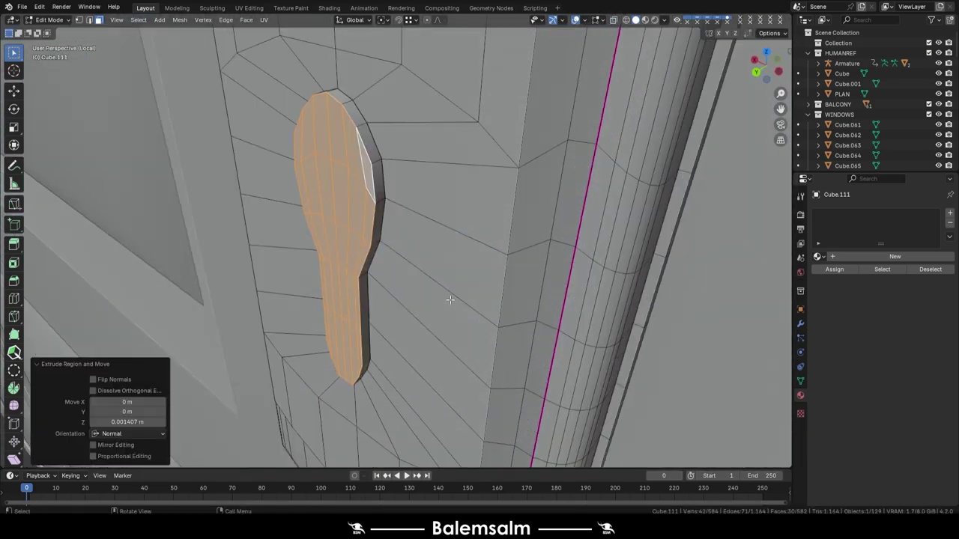
pyautogui.hotkey('ctrl', 'z')
pyautogui.scroll(3, 399, 294)
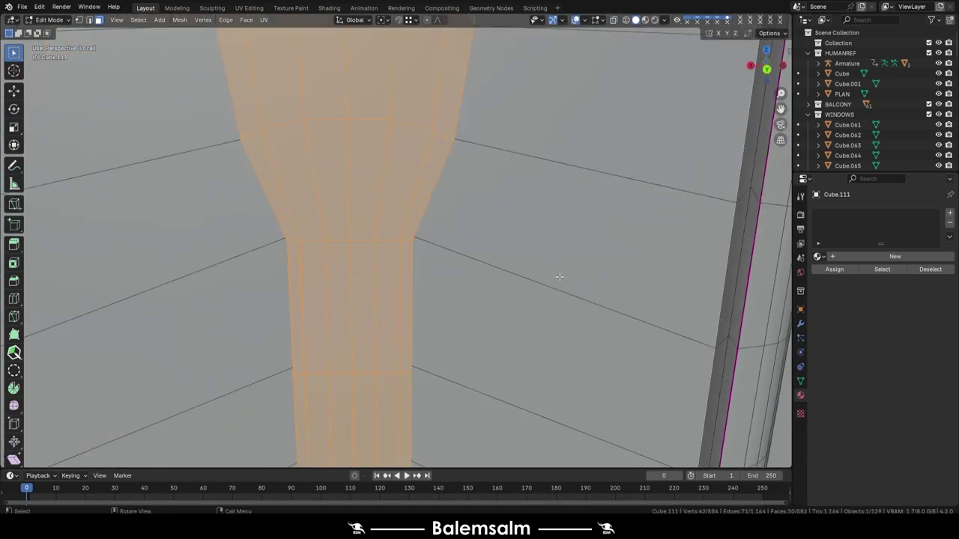
# - Extrude the keyhole faces in place, shrink them, and push them into the plate along Z
pyautogui.press('e')
pyautogui.rightClick(529, 278)
pyautogui.scroll(-2, 529, 278)
pyautogui.press('s')
pyautogui.moveTo(529, 278)
pyautogui.mouseDown(button='middle')
pyautogui.moveTo(558, 284)
pyautogui.moveTo(510, 255)
pyautogui.mouseUp(button='middle')
pyautogui.click(541, 282)
pyautogui.press('g')
pyautogui.press('z')
pyautogui.press('z')
pyautogui.click(554, 250)
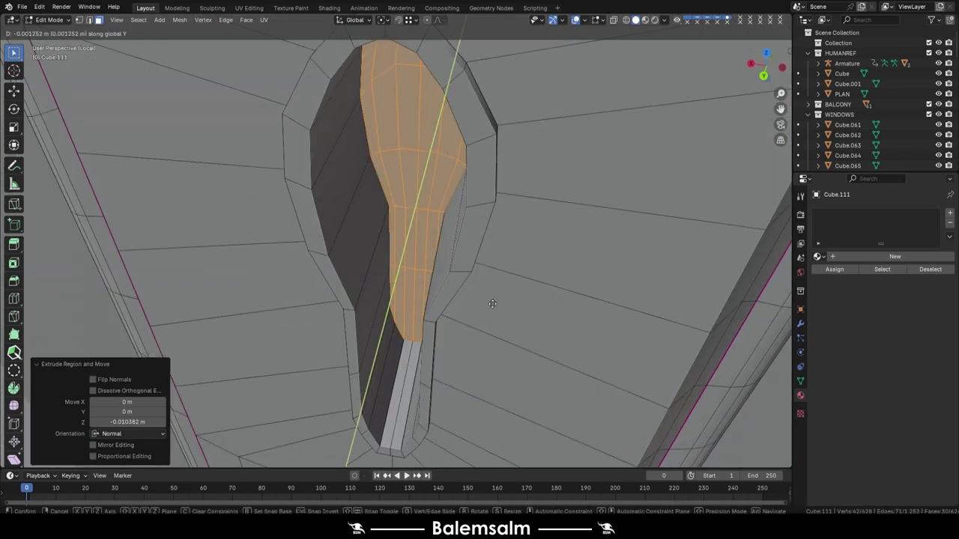
# - Open the keyhole through the backplate, adjust the rim loop, and save the file
pyautogui.press('Tab')
pyautogui.press('Tab')
pyautogui.scroll(-3, 449, 225)
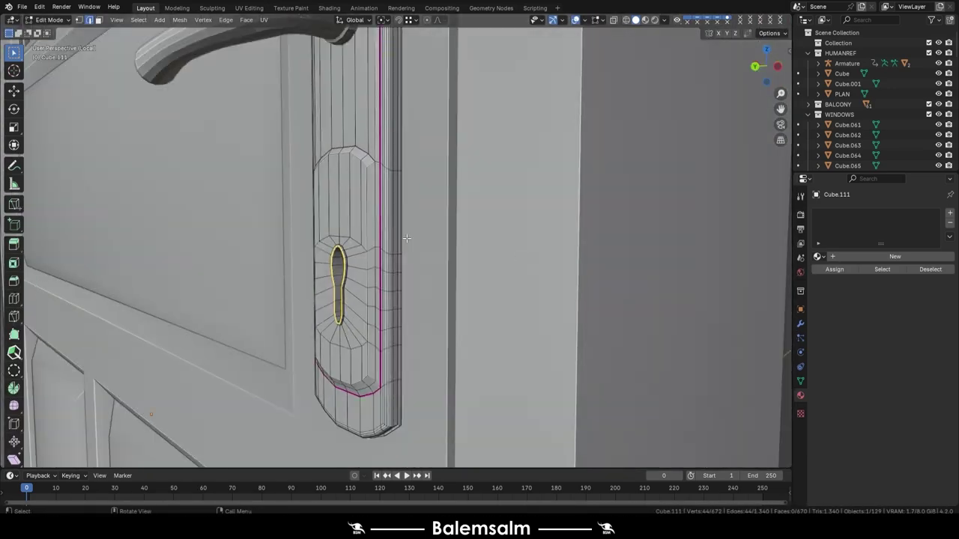
pyautogui.scroll(5, 450, 224)
pyautogui.scroll(4, 581, 220)
pyautogui.keyDown('alt'); pyautogui.click(575, 228); pyautogui.keyUp('alt')
pyautogui.scroll(-3, 450, 247)
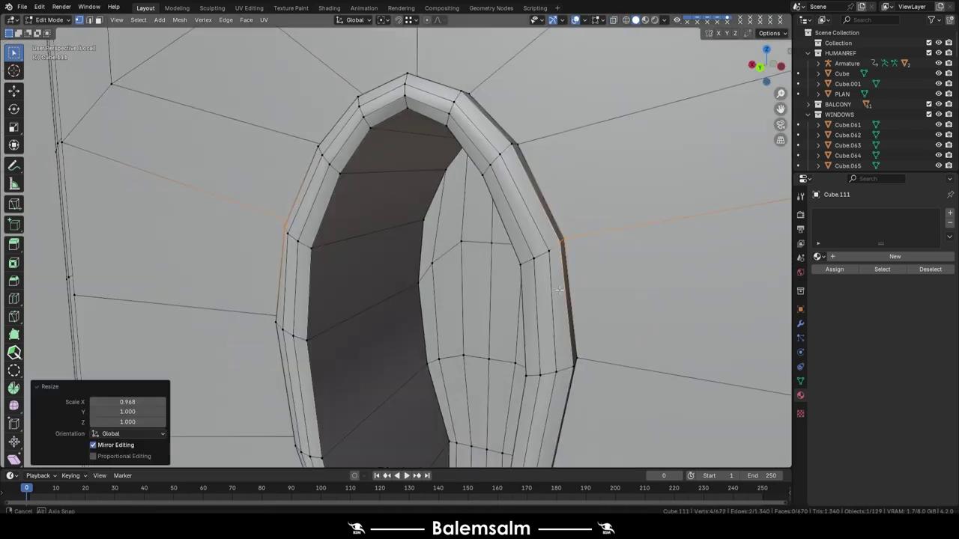
pyautogui.press('Tab')
pyautogui.scroll(5, 532, 292)
pyautogui.hotkey('ctrl', 's')
# - Apply Shade Auto Smooth to the lever handle and save the file
pyautogui.scroll(-5, 509, 256)
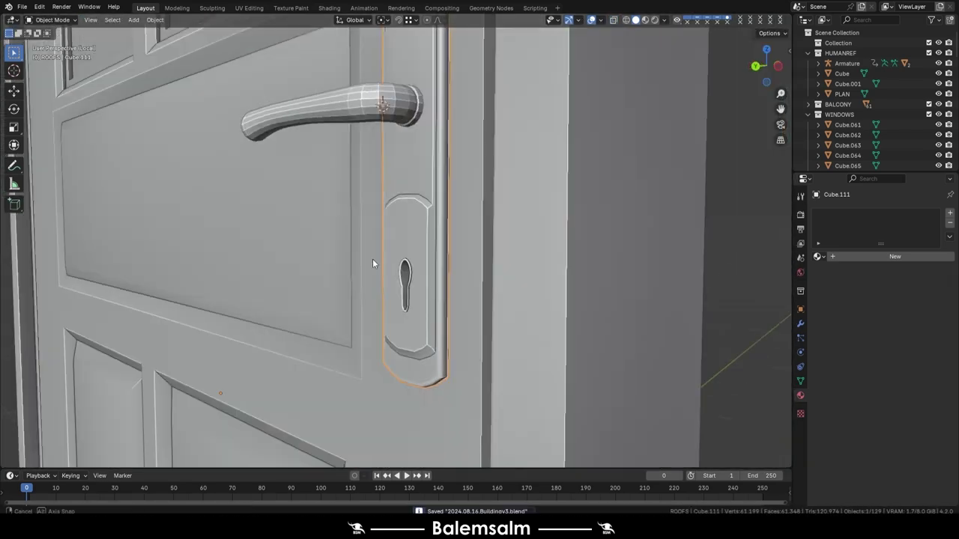
pyautogui.moveTo(372, 258); pyautogui.dragTo(418, 271, button='middle')
pyautogui.click(374, 198)
pyautogui.rightClick(374, 199)
pyautogui.click(352, 187)
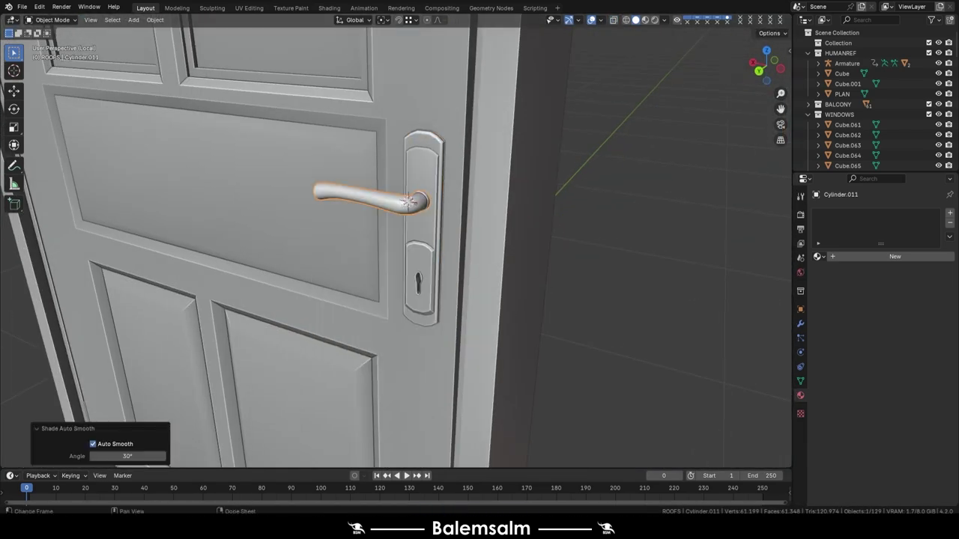
pyautogui.hotkey('ctrl', 'Tab')
pyautogui.scroll(5, 445, 207)
pyautogui.press('Tab')
pyautogui.scroll(-5, 471, 261)
pyautogui.hotkey('ctrl', 's')
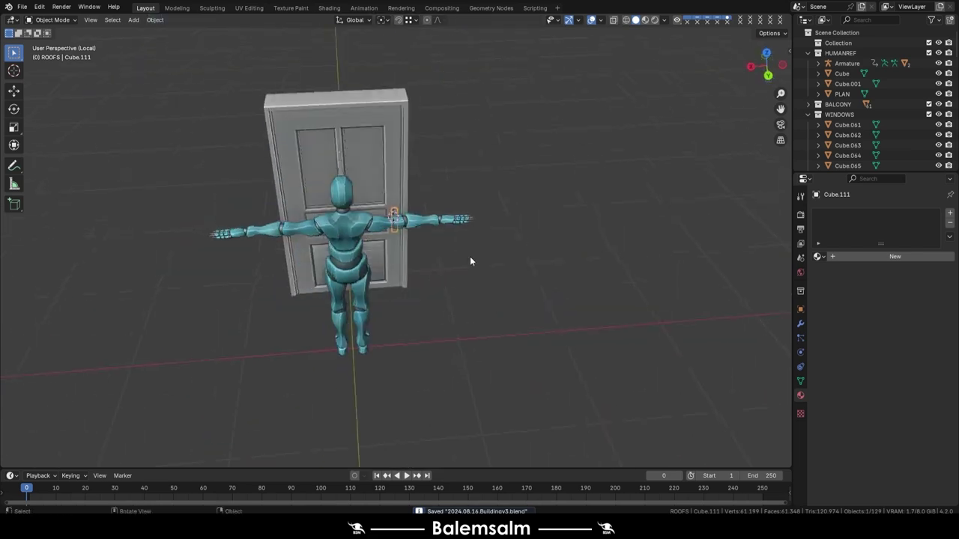
# - Reorient the view to an angled look at the door front and save again
pyautogui.moveTo(470, 261); pyautogui.dragTo(354, 169, button='middle')
pyautogui.moveTo(447, 111)
pyautogui.mouseDown(button='middle')
pyautogui.moveTo(371, 162)
pyautogui.moveTo(397, 194)
pyautogui.mouseUp(button='middle')
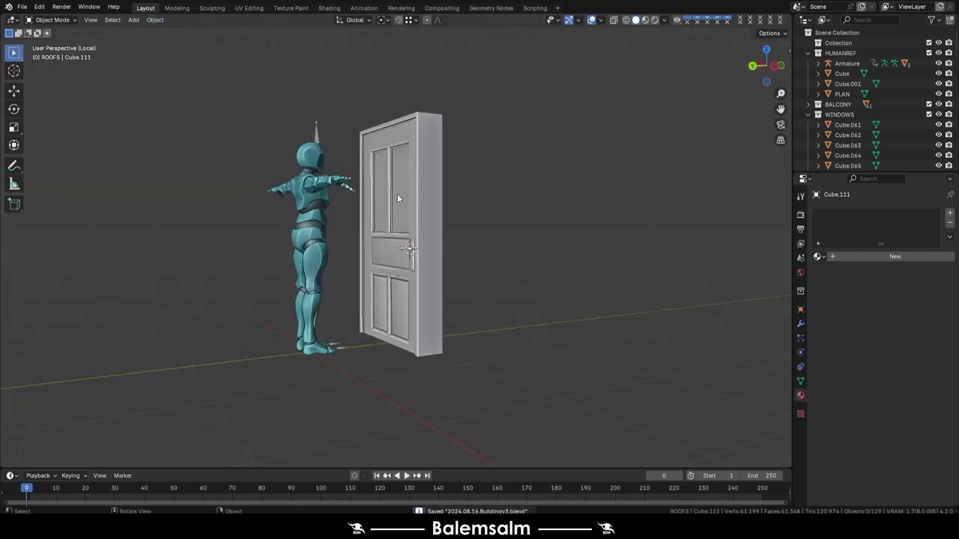
pyautogui.scroll(4, 432, 255)
pyautogui.hotkey('ctrl', 's')
pyautogui.scroll(2, 432, 256)
pyautogui.scroll(-4, 504, 253)
pyautogui.moveTo(503, 253); pyautogui.dragTo(449, 295, button='middle')
pyautogui.hotkey('ctrl', 'Tab')
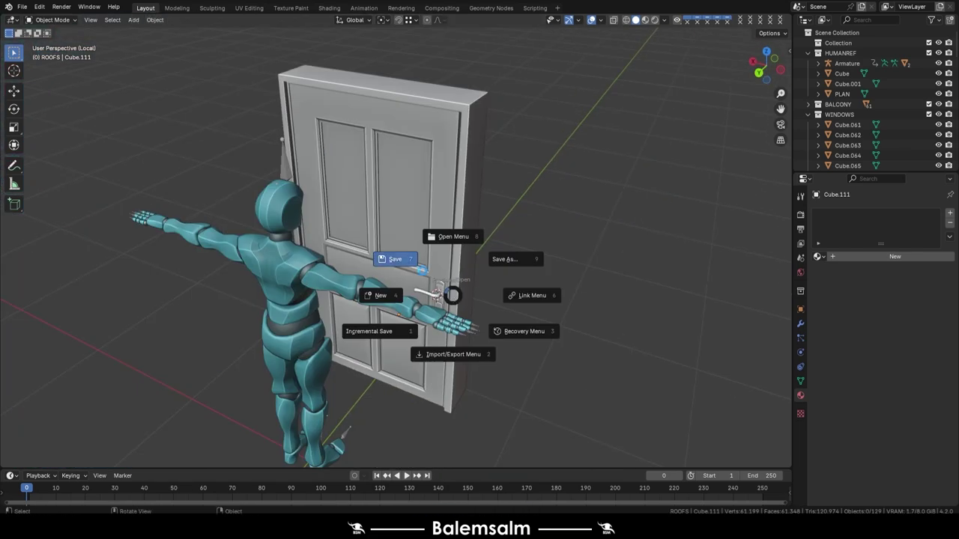
pyautogui.hotkey('ctrl', 's')
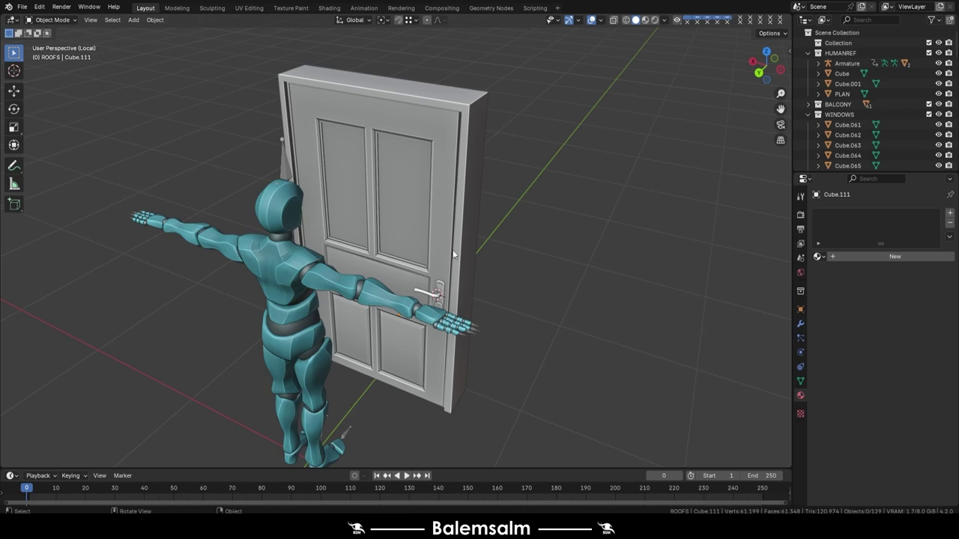
# - Duplicate the hinge and move the copy 0.795 m up the door edge along Z
pyautogui.scroll(5, 430, 348)
pyautogui.scroll(3, 430, 348)
pyautogui.click(428, 285)
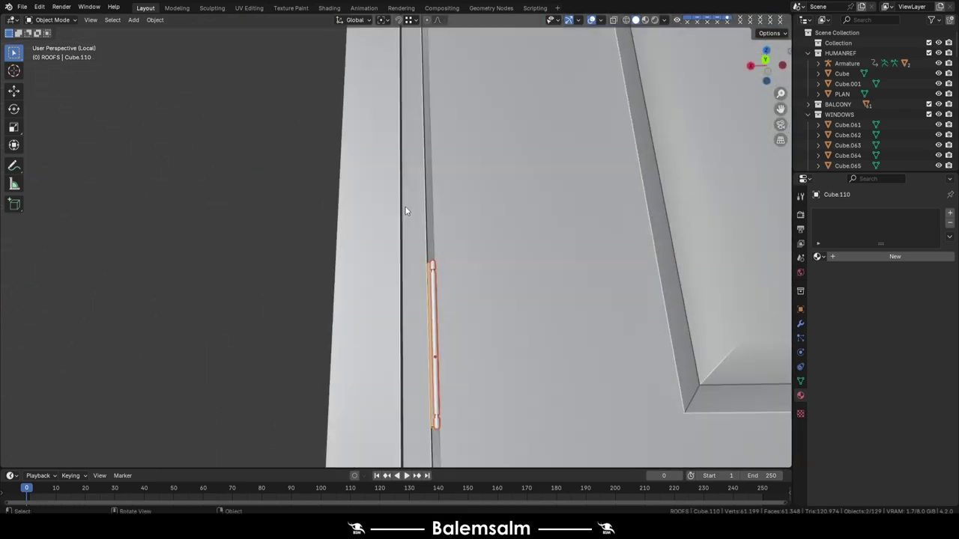
pyautogui.scroll(-5, 405, 212)
pyautogui.hotkey('shift', 'd')
pyautogui.press('z')
pyautogui.click(444, 213)
pyautogui.hotkey('ctrl', 'Tab')
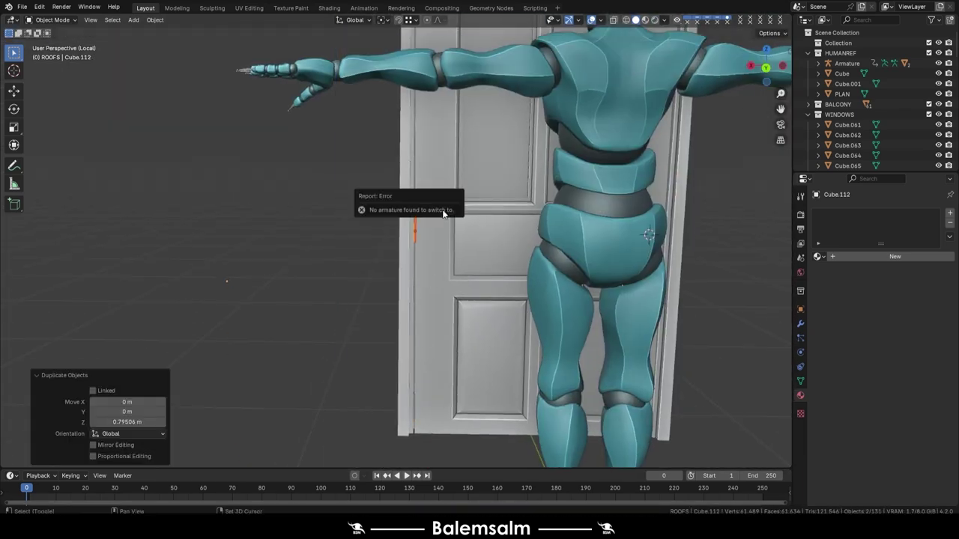
pyautogui.scroll(-2, 443, 247)
pyautogui.scroll(-3, 441, 287)
pyautogui.scroll(5, 416, 421)
pyautogui.click(416, 421)
pyautogui.scroll(3, 419, 358)
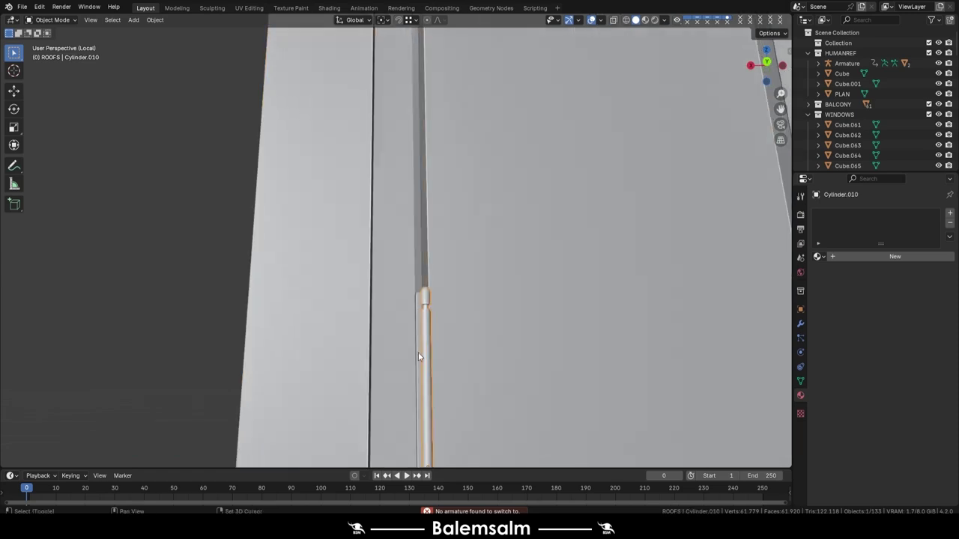
pyautogui.scroll(-5, 428, 251)
pyautogui.scroll(-3, 417, 353)
pyautogui.hotkey('ctrl', 's')
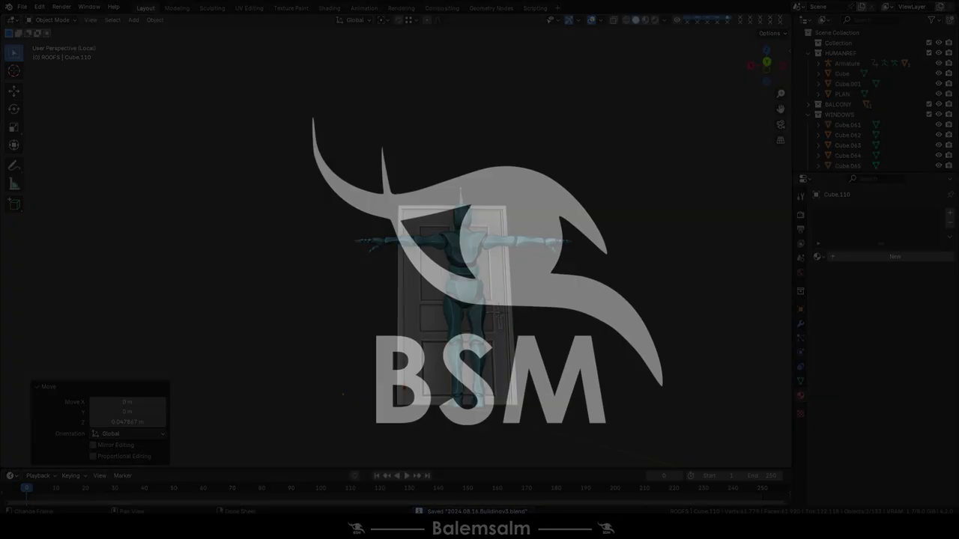